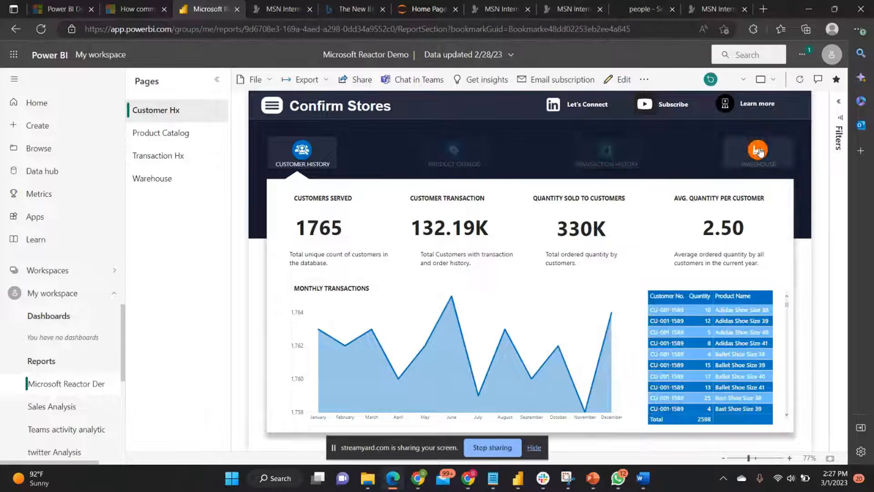
Look through the report's Product Catalog, Transaction History and Warehouse pages, ending back on Customer History
{"action": "left_click", "coordinate": [446, 155]}
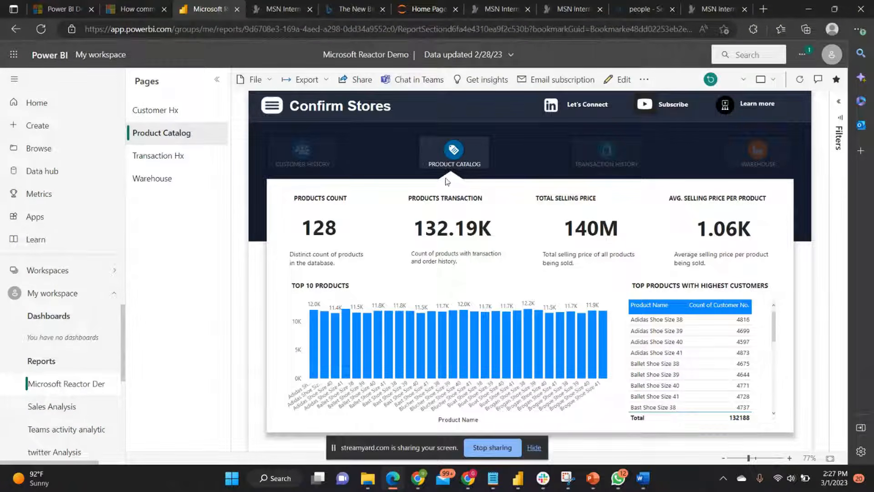
{"action": "left_click", "coordinate": [608, 155]}
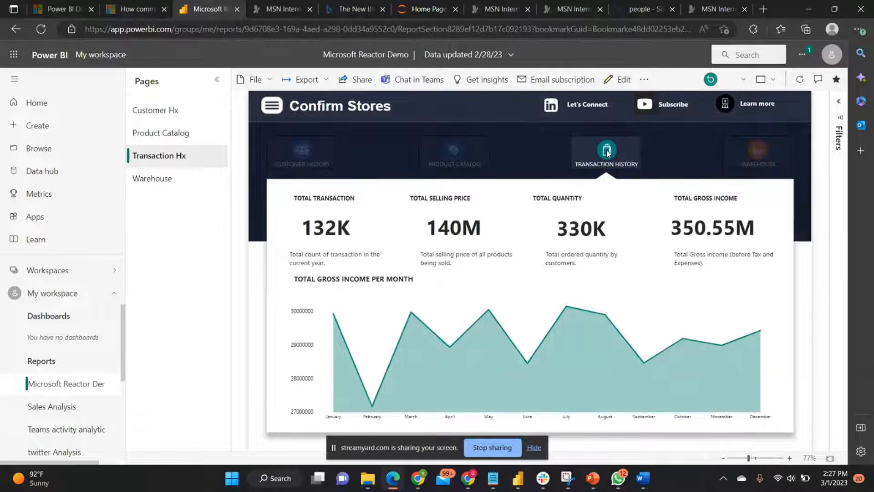
{"action": "left_click", "coordinate": [732, 155]}
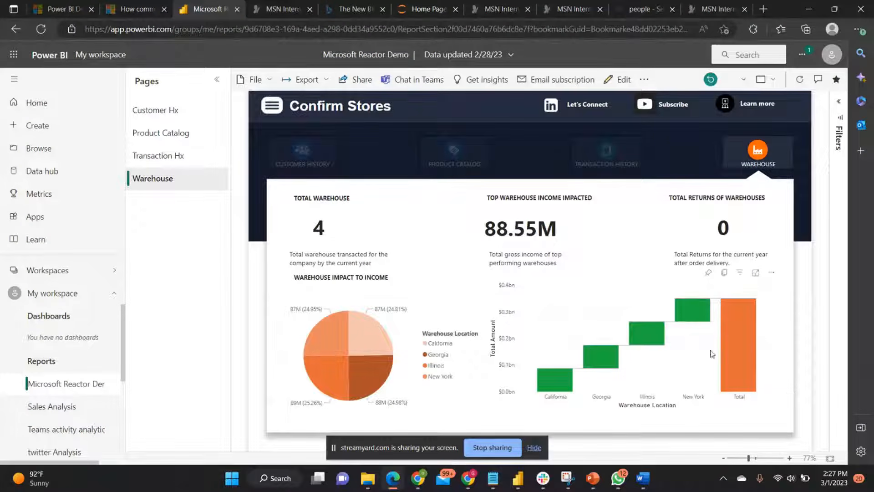
{"action": "left_click", "coordinate": [589, 157]}
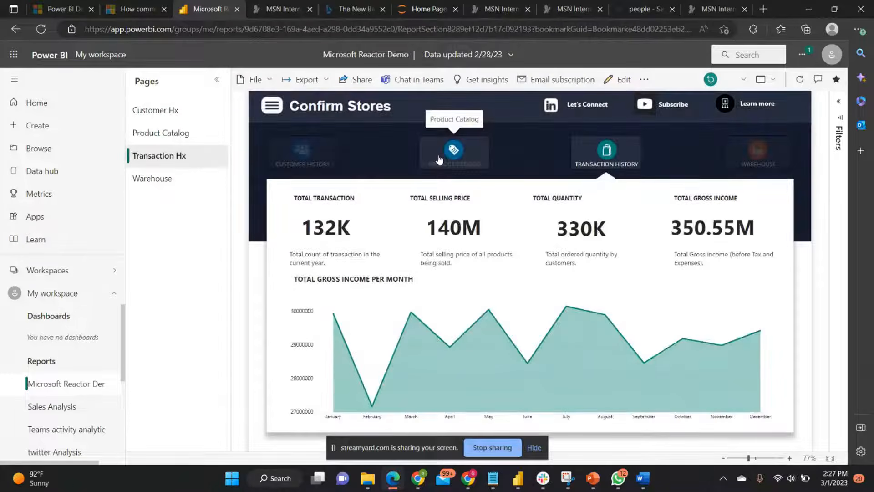
{"action": "left_click", "coordinate": [405, 164]}
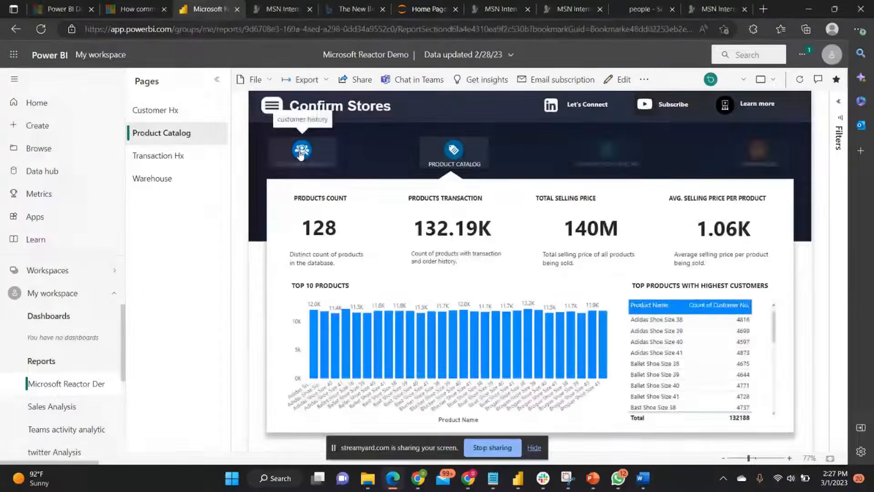
{"action": "left_click", "coordinate": [300, 154]}
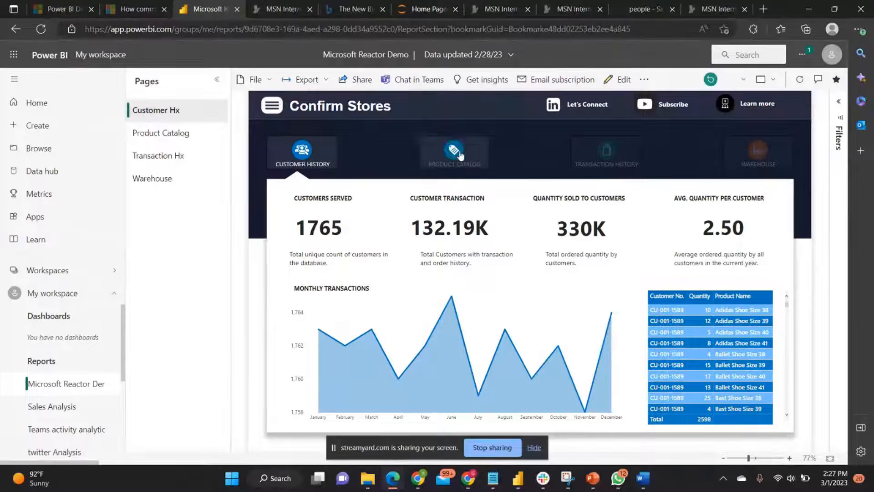
Open the report's filter pane, view the state choices without selecting any, and close the pane again
{"action": "left_click", "coordinate": [272, 106]}
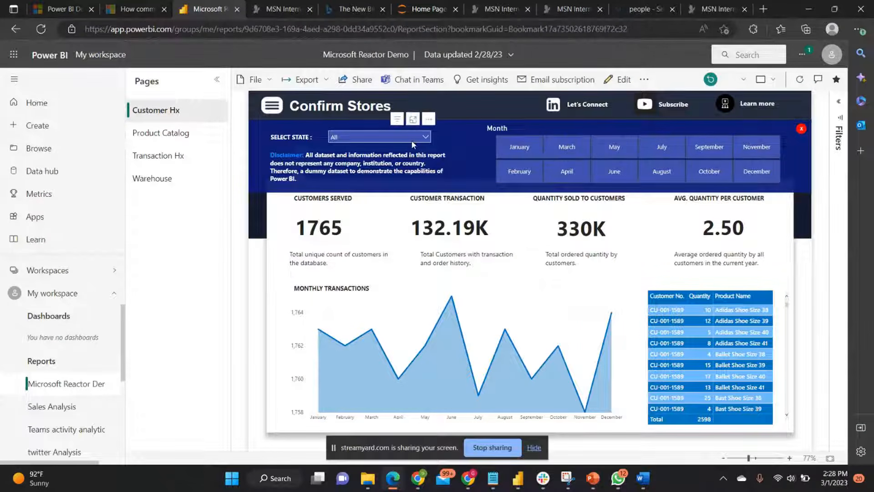
{"action": "left_click", "coordinate": [425, 137]}
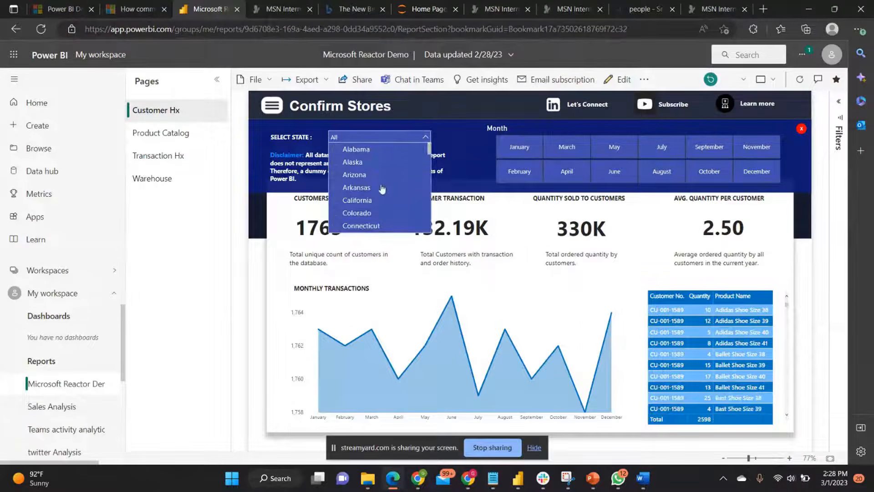
{"action": "left_click", "coordinate": [431, 136]}
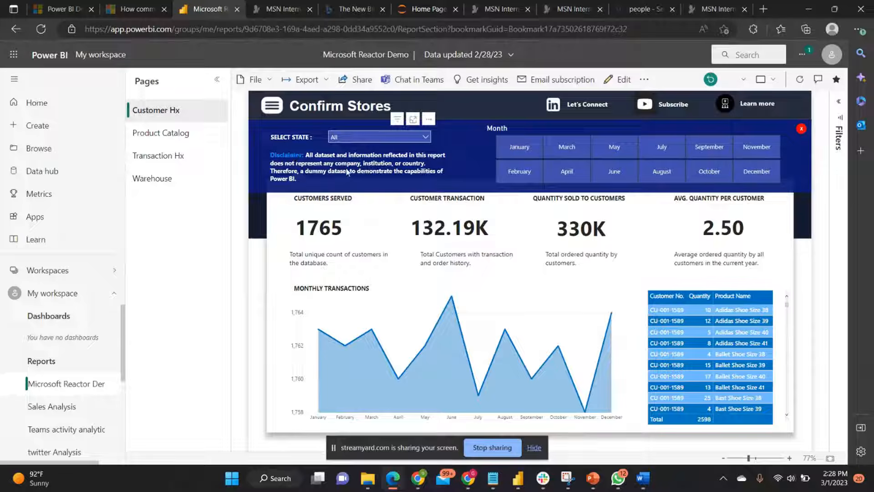
{"action": "left_click", "coordinate": [802, 131]}
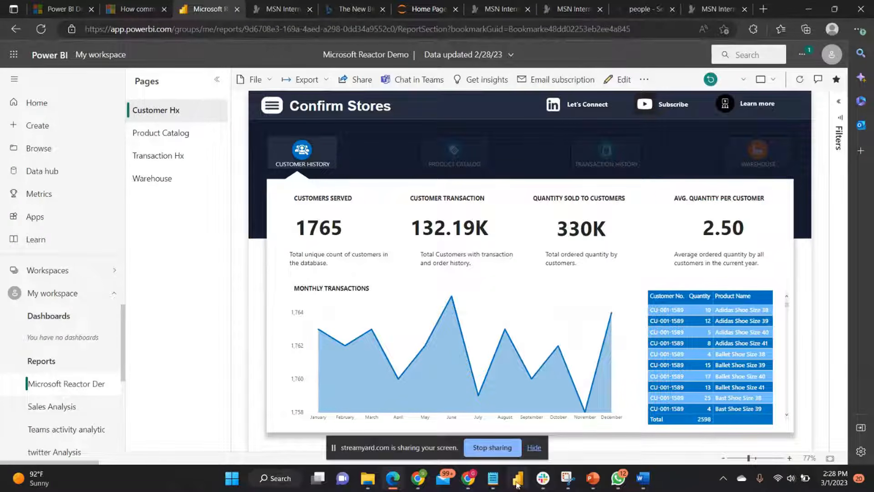
Switch to Chrome and bring up the GitHub profile's list of repositories
{"action": "mouse_move", "coordinate": [418, 479]}
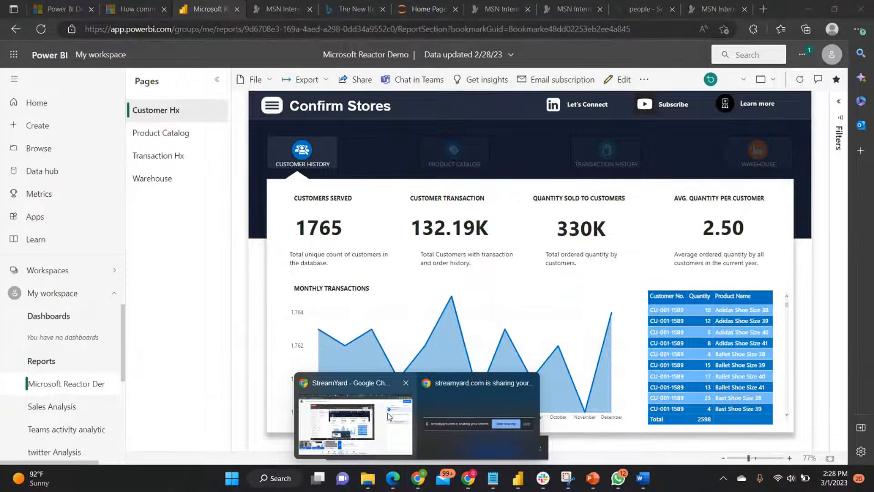
{"action": "left_click", "coordinate": [395, 449]}
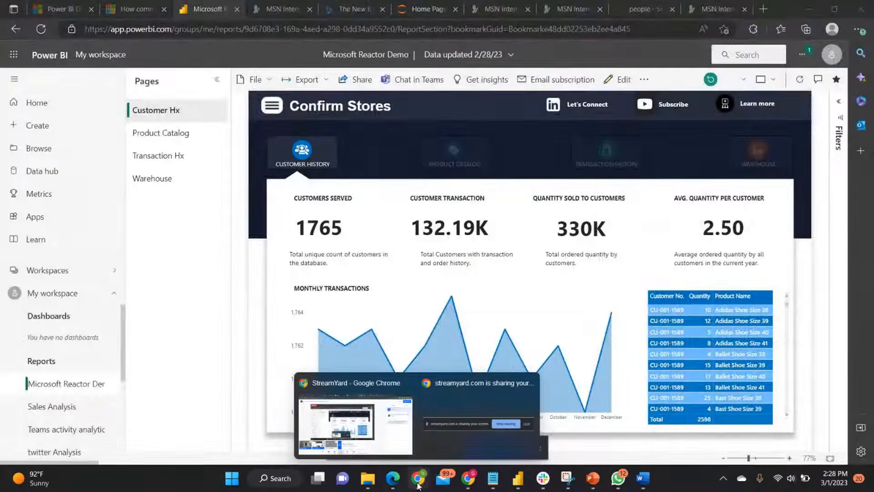
{"action": "left_click", "coordinate": [373, 423]}
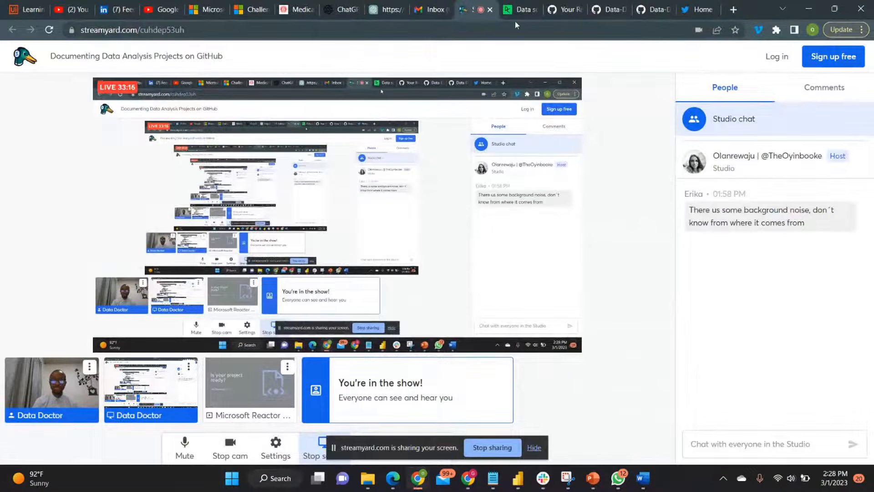
{"action": "left_click", "coordinate": [564, 10]}
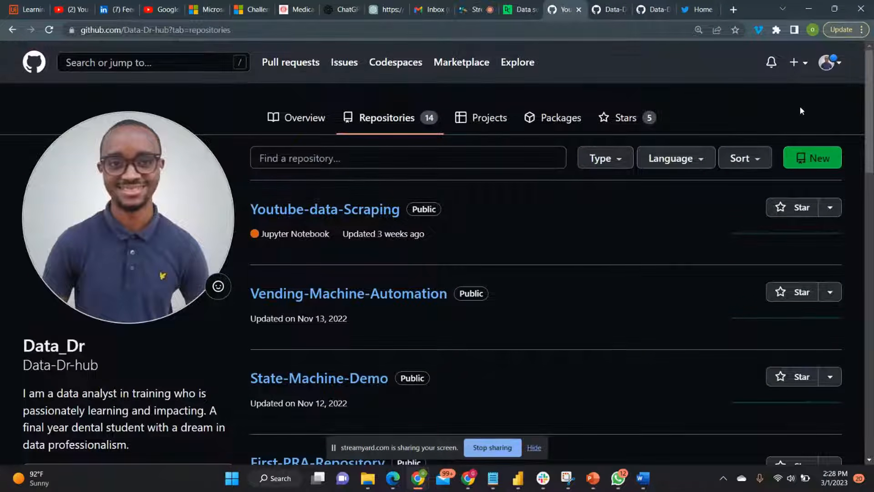
{"action": "left_click", "coordinate": [811, 158]}
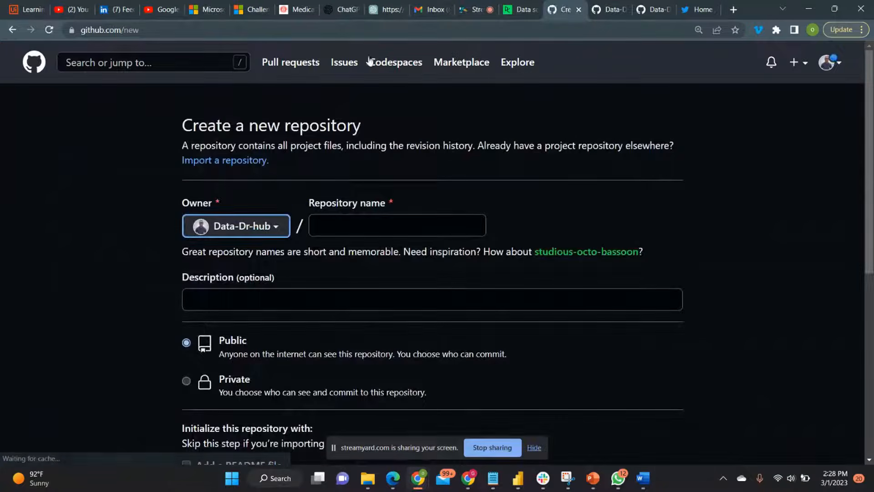
{"action": "left_click", "coordinate": [12, 30]}
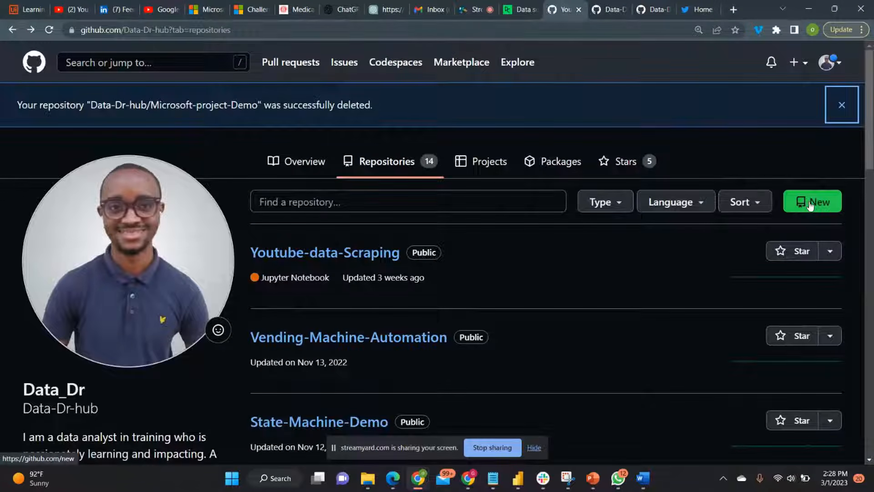
{"action": "left_click", "coordinate": [841, 106]}
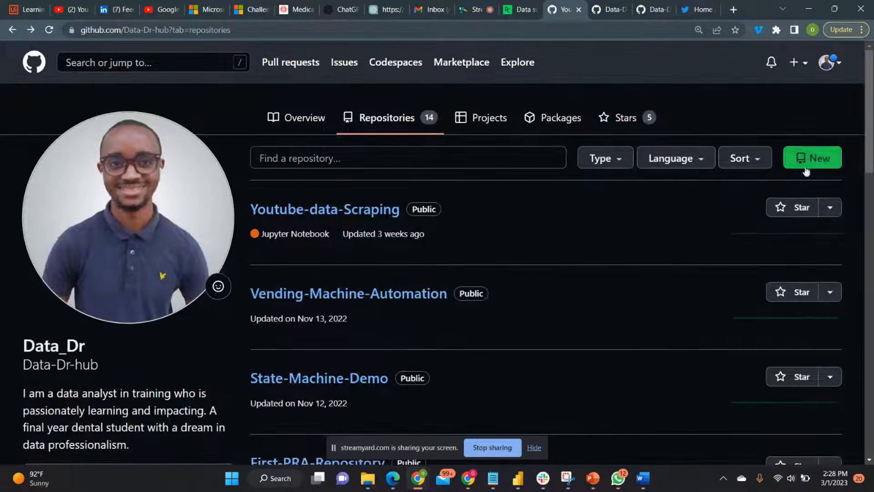
{"action": "left_click", "coordinate": [809, 159]}
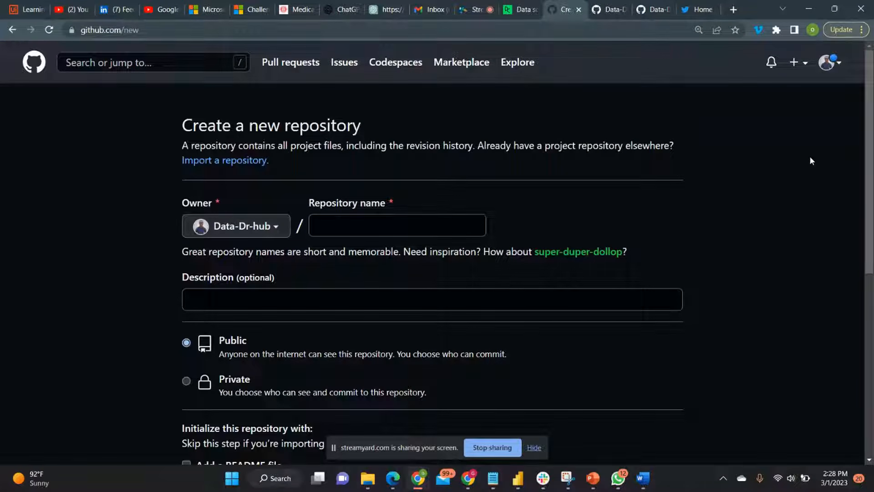
{"action": "left_click", "coordinate": [11, 30]}
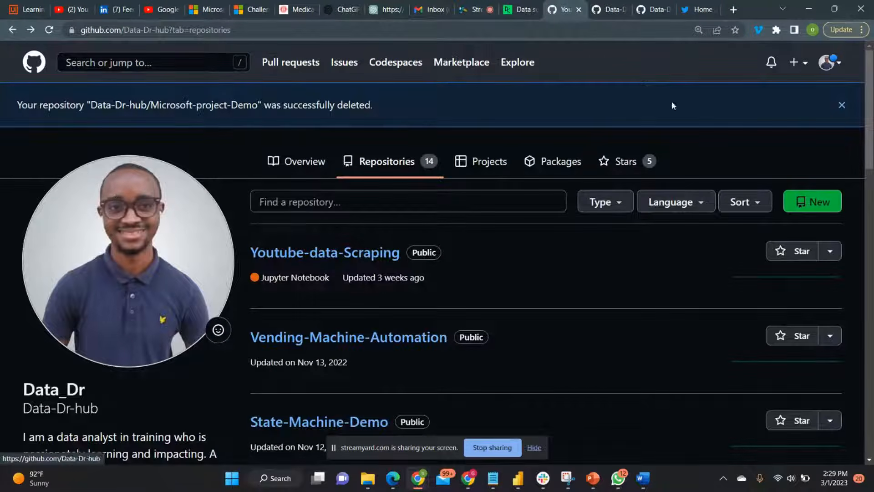
{"action": "left_click", "coordinate": [843, 106]}
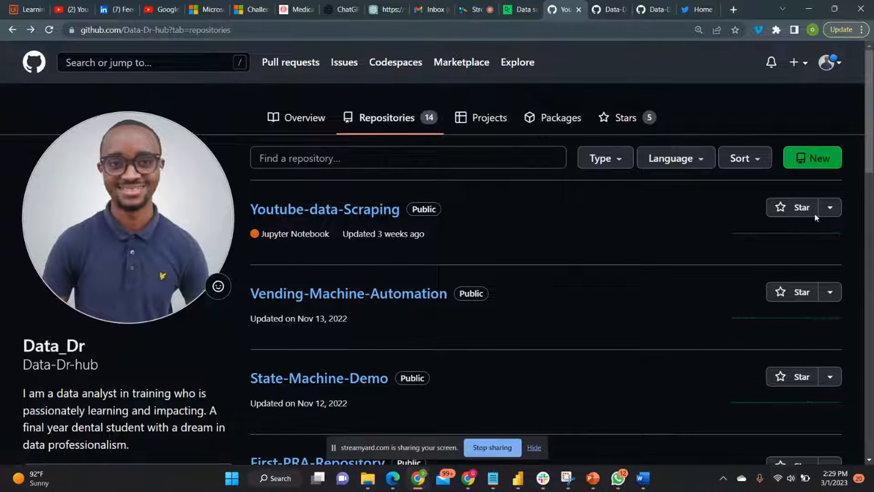
Start a new GitHub repository and name it Microsoft Reactor Demo
{"action": "left_click", "coordinate": [808, 157]}
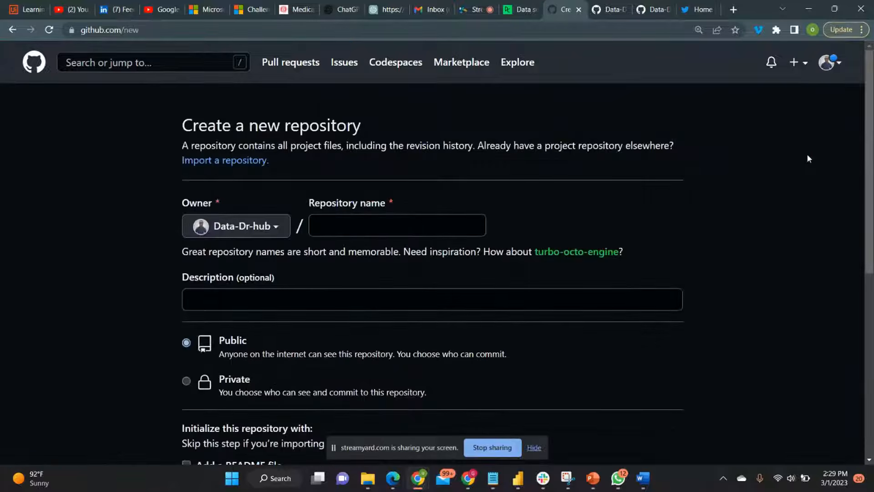
{"action": "left_click", "coordinate": [395, 225]}
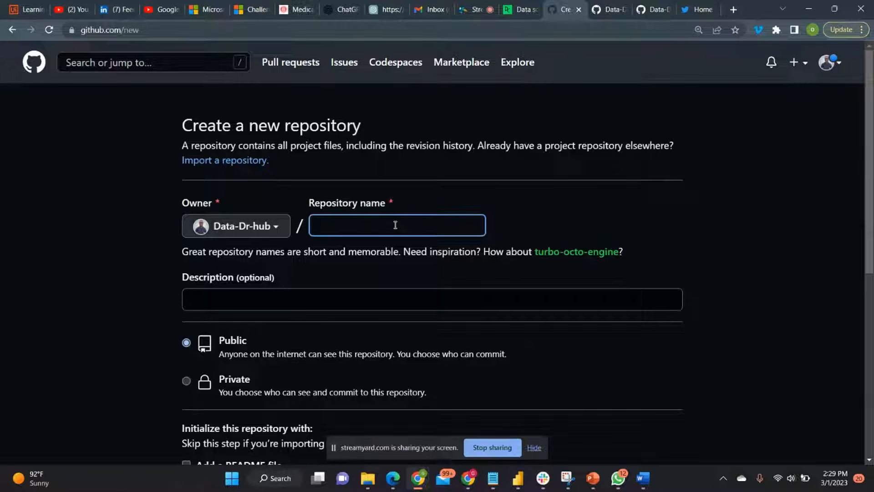
{"action": "type", "text": "Microsoft "}
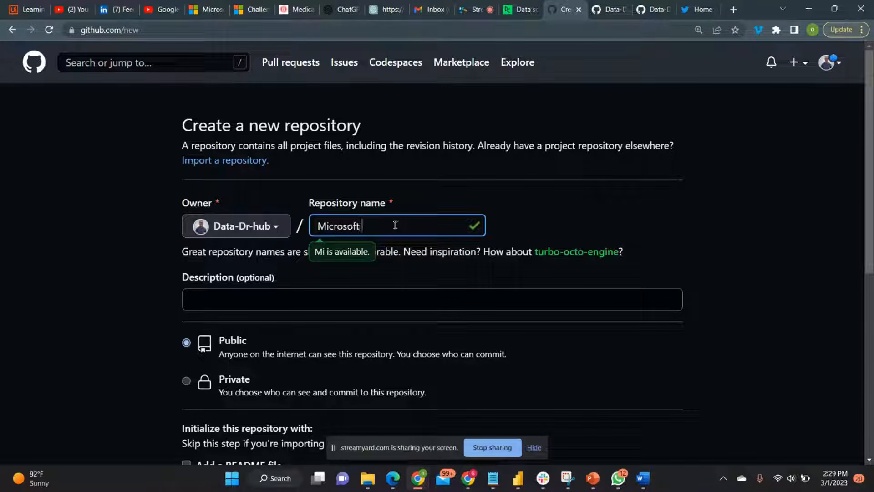
{"action": "type", "text": "Reactor IDE"}
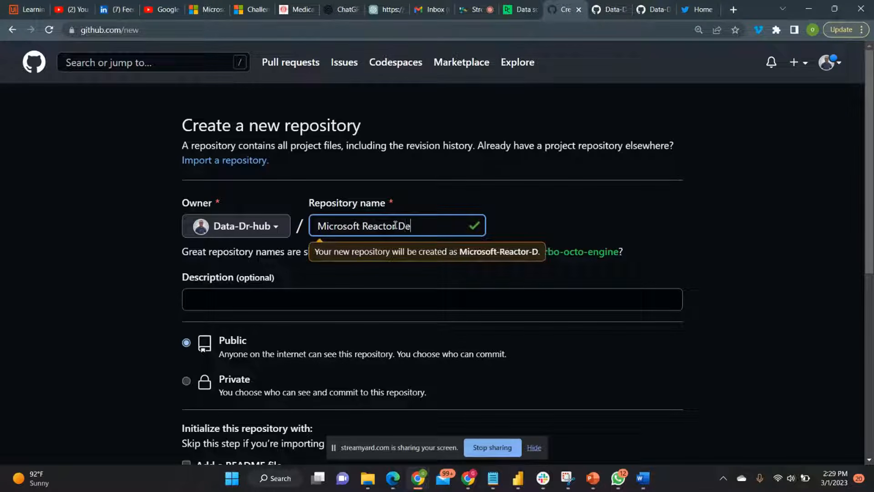
{"action": "type", "text": "mo"}
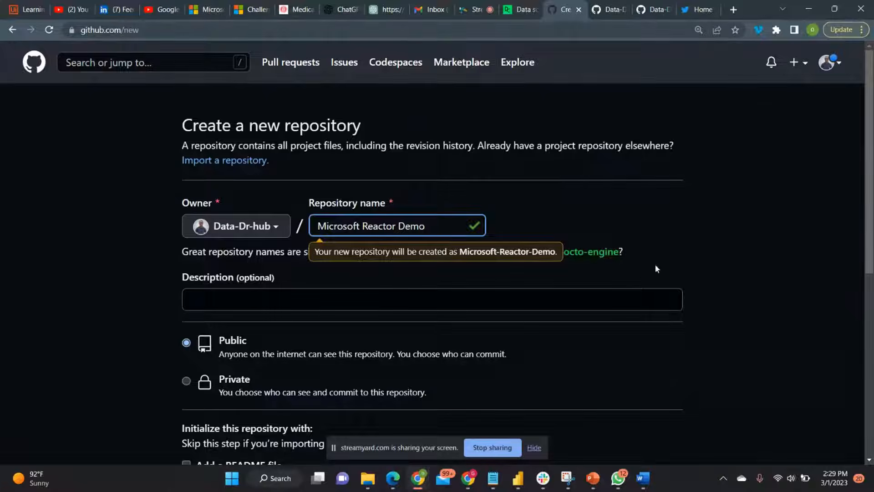
Include a README file and create the repository as public, with no .gitignore template or license
{"action": "scroll", "coordinate": [669, 273], "scroll_direction": "down", "scroll_amount": 2}
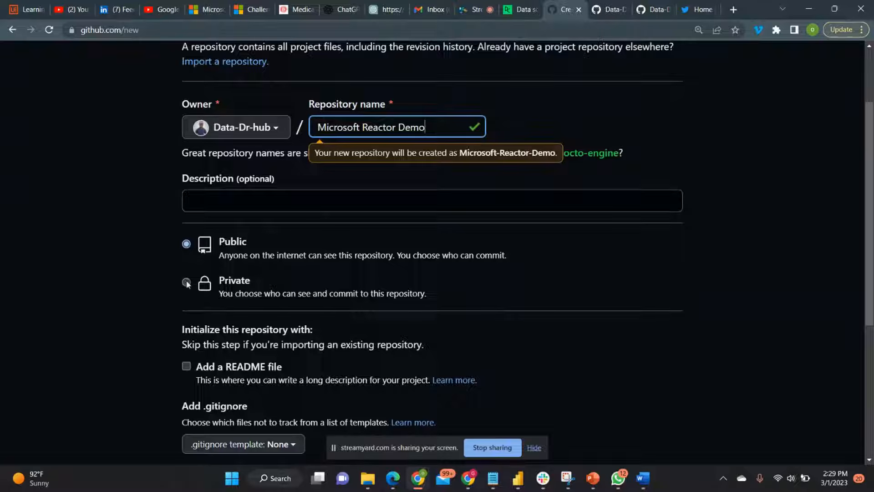
{"action": "scroll", "coordinate": [154, 307], "scroll_direction": "down", "scroll_amount": 2}
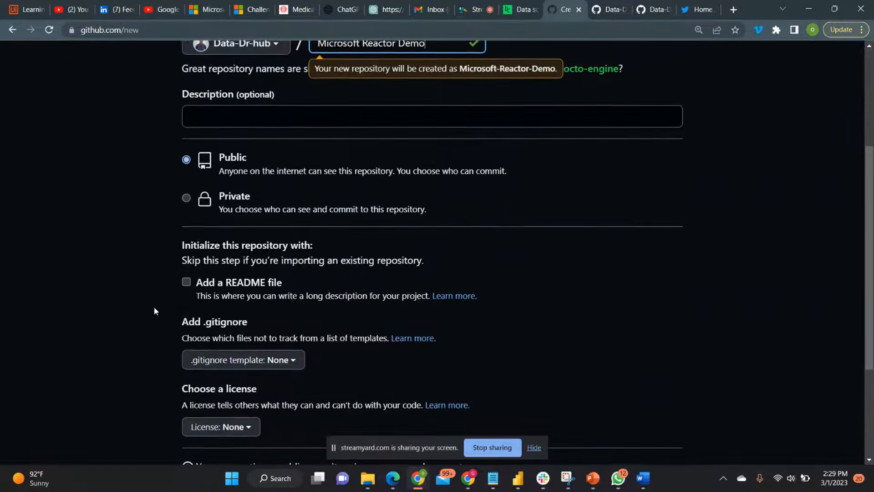
{"action": "left_click", "coordinate": [186, 283]}
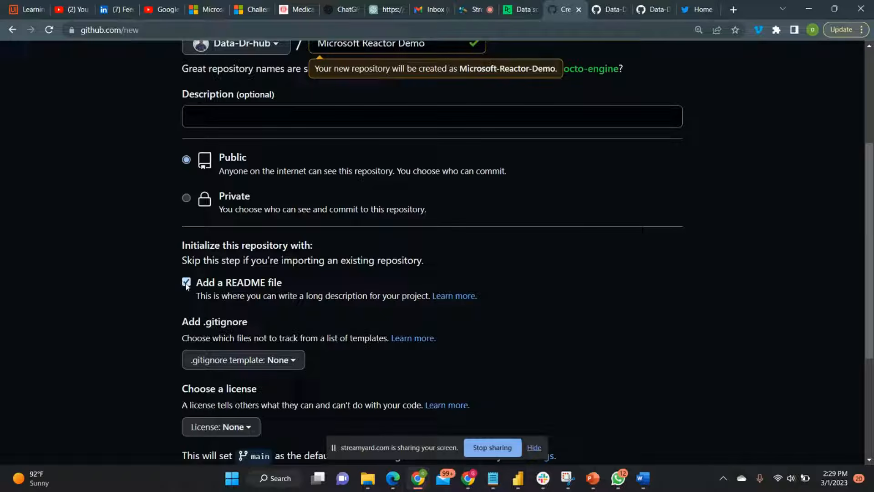
{"action": "scroll", "coordinate": [592, 357], "scroll_direction": "down", "scroll_amount": 4}
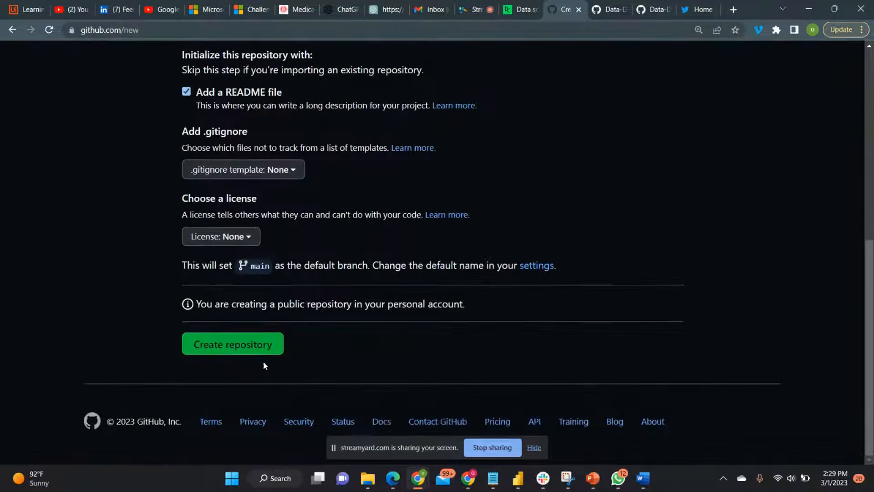
{"action": "left_click", "coordinate": [229, 345]}
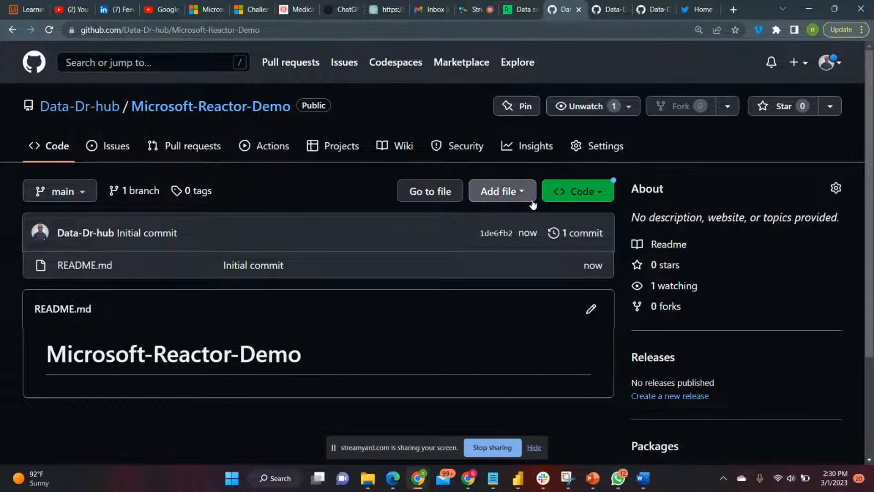
Open the repository's file upload page and place a resized File Explorer window showing the Documentation Resources folder over it
{"action": "left_click", "coordinate": [522, 191]}
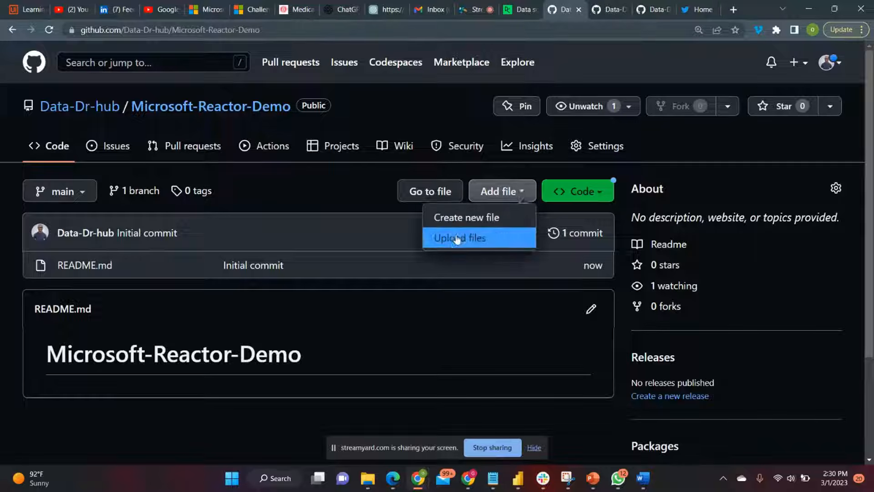
{"action": "left_click", "coordinate": [472, 241]}
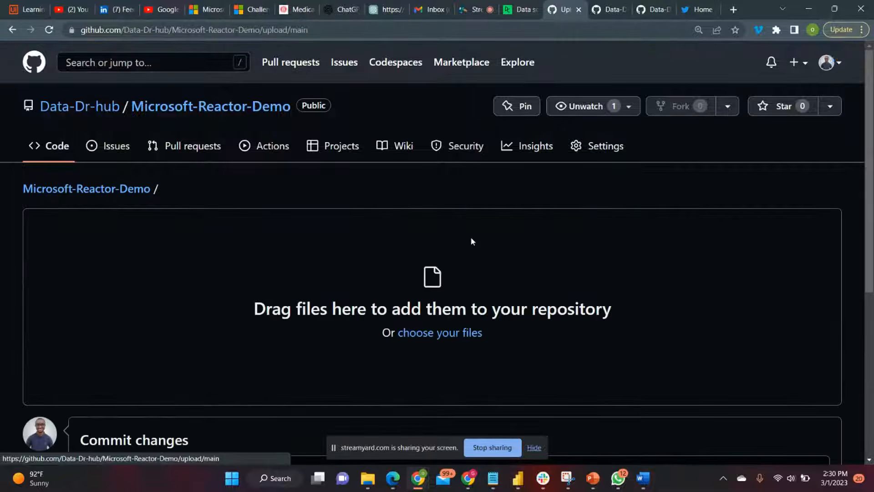
{"action": "left_click", "coordinate": [367, 482]}
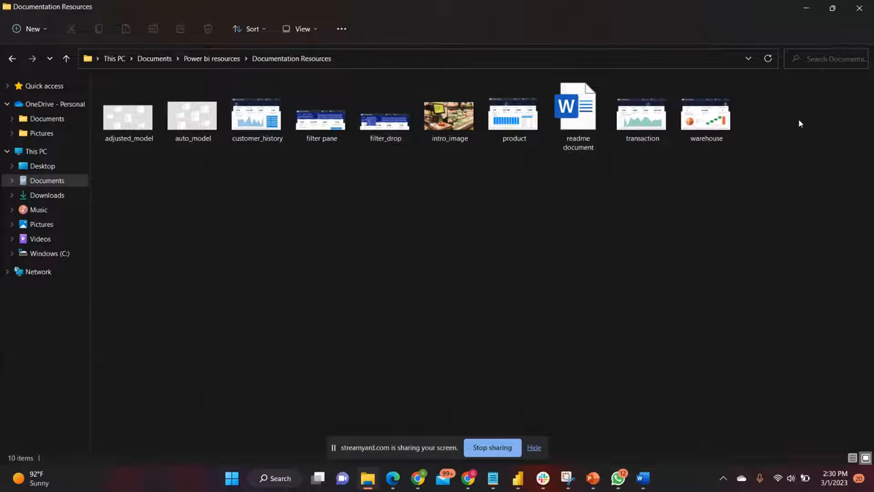
{"action": "left_click", "coordinate": [832, 9]}
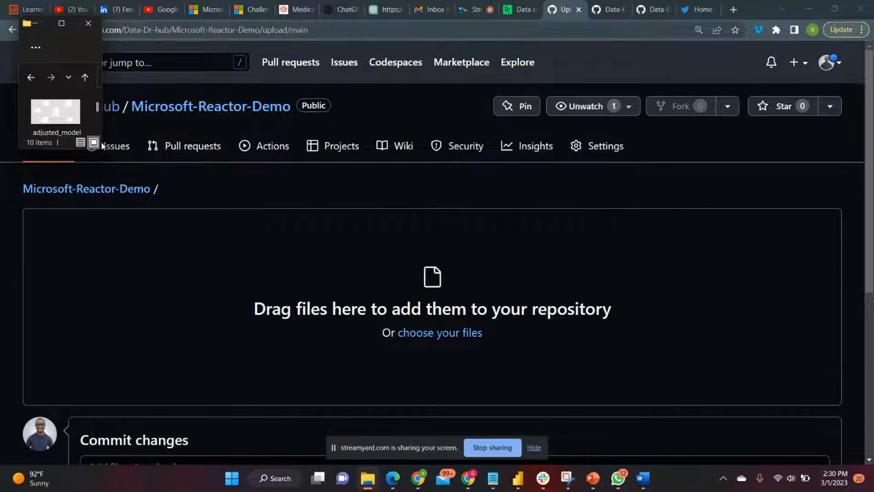
{"action": "left_click_drag", "start_coordinate": [102, 141], "coordinate": [515, 193]}
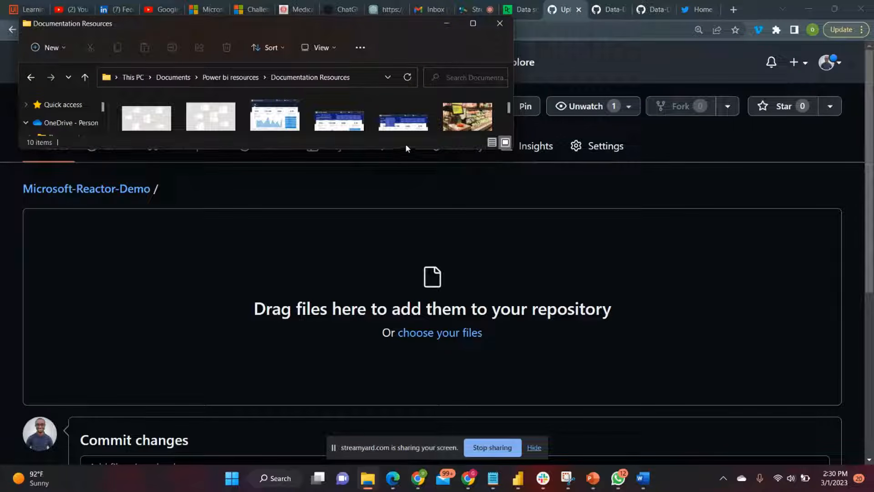
{"action": "left_click_drag", "start_coordinate": [515, 151], "coordinate": [616, 244]}
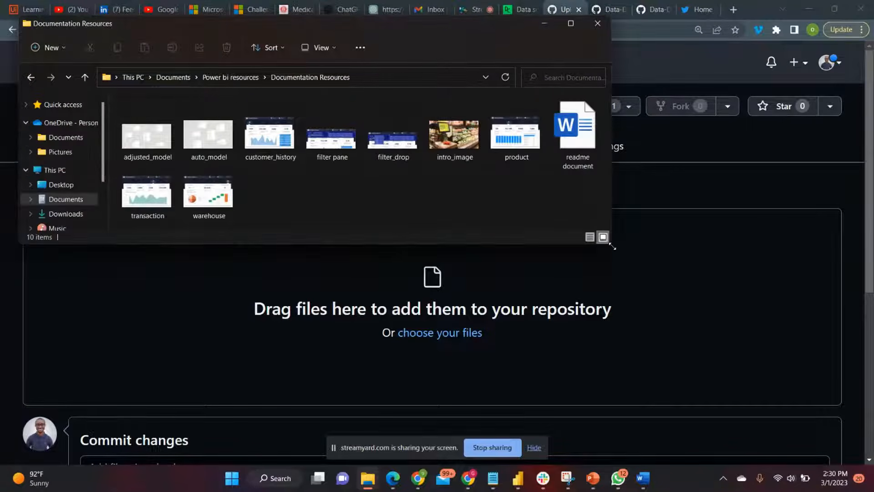
Select all nine image files in Documentation Resources, leaving out the readme document, and add them to the GitHub upload area
{"action": "left_click", "coordinate": [159, 140]}
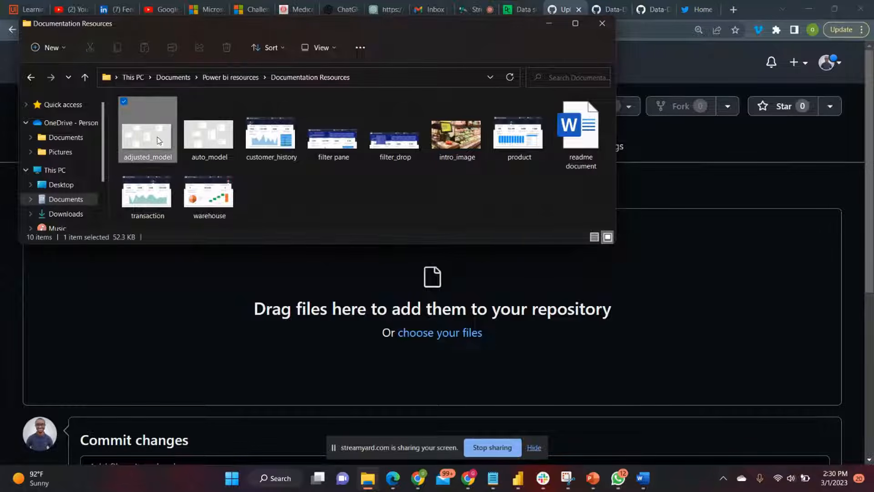
{"action": "key", "text": "shift+Right"}
{"action": "key", "text": "shift+Right"}
{"action": "key", "text": "shift+Right"}
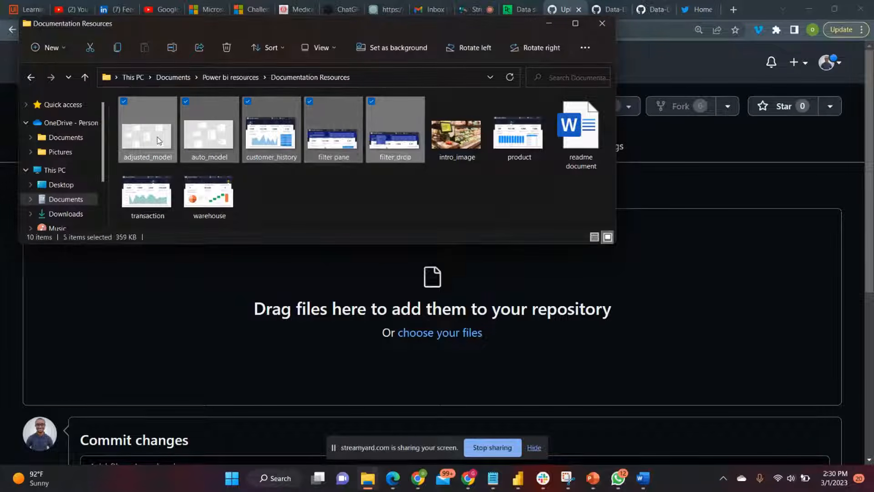
{"action": "key", "text": "shift+Right"}
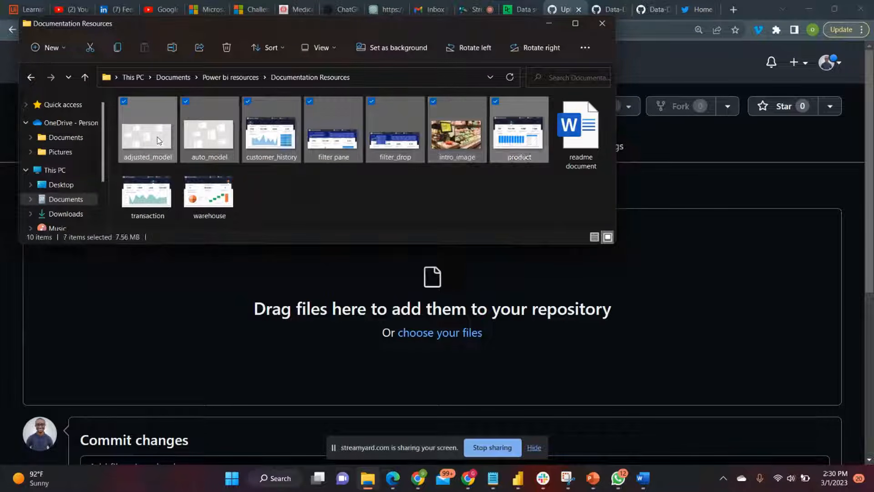
{"action": "left_click", "coordinate": [142, 207], "text": "ctrl"}
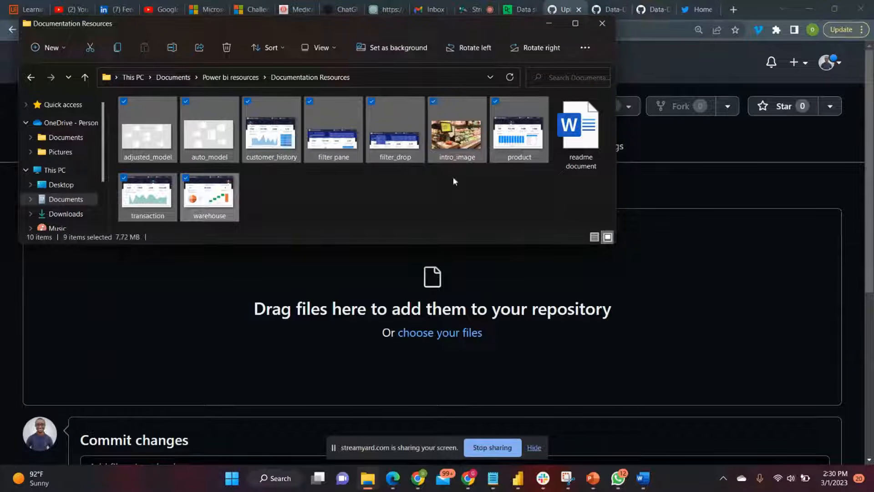
{"action": "left_click_drag", "start_coordinate": [216, 195], "coordinate": [490, 335]}
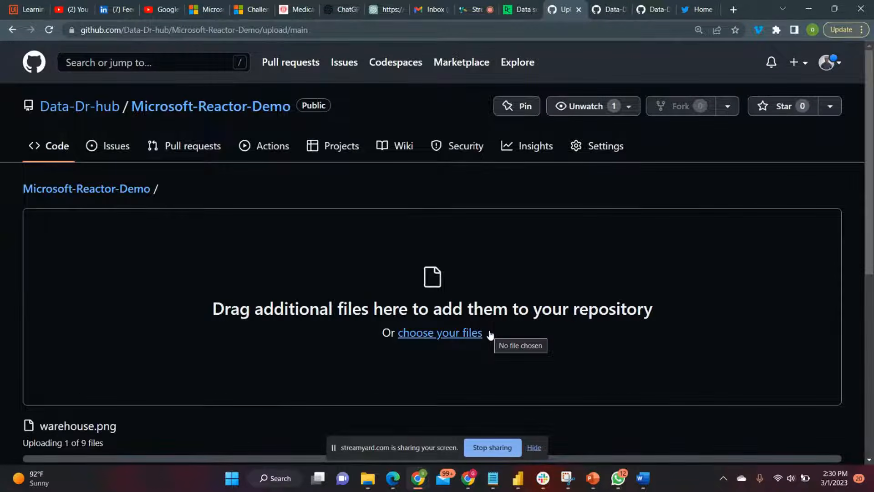
Let all nine images finish uploading and commit them directly to the main branch with the default commit message
{"action": "scroll", "coordinate": [689, 328], "scroll_direction": "down", "scroll_amount": 1}
{"action": "scroll", "coordinate": [690, 328], "scroll_direction": "down", "scroll_amount": 2}
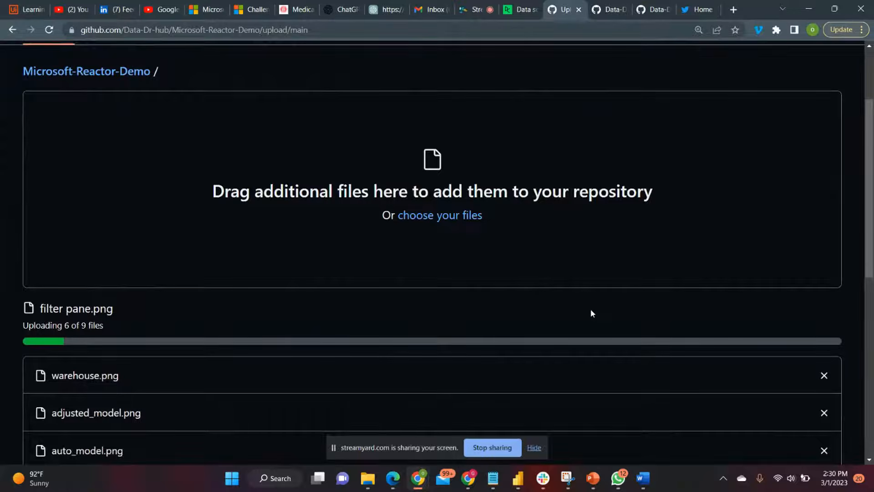
{"action": "scroll", "coordinate": [591, 312], "scroll_direction": "down", "scroll_amount": 3}
{"action": "scroll", "coordinate": [218, 321], "scroll_direction": "down", "scroll_amount": 2}
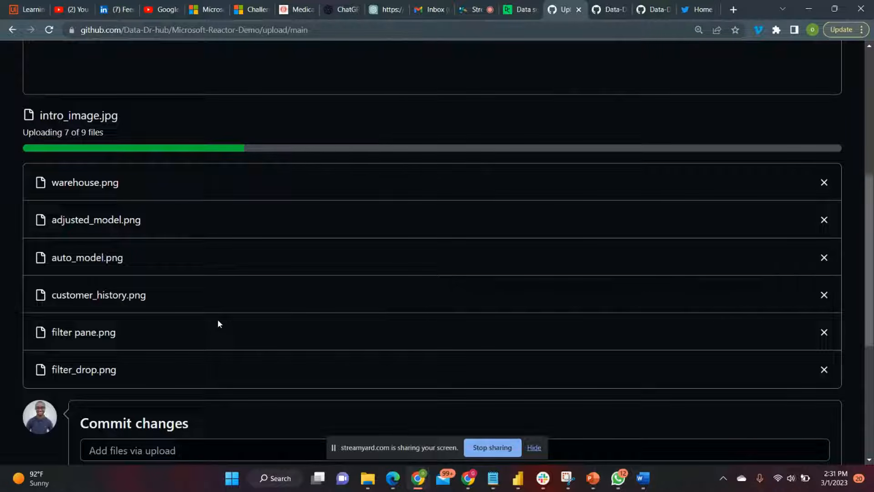
{"action": "scroll", "coordinate": [217, 320], "scroll_direction": "down", "scroll_amount": 1}
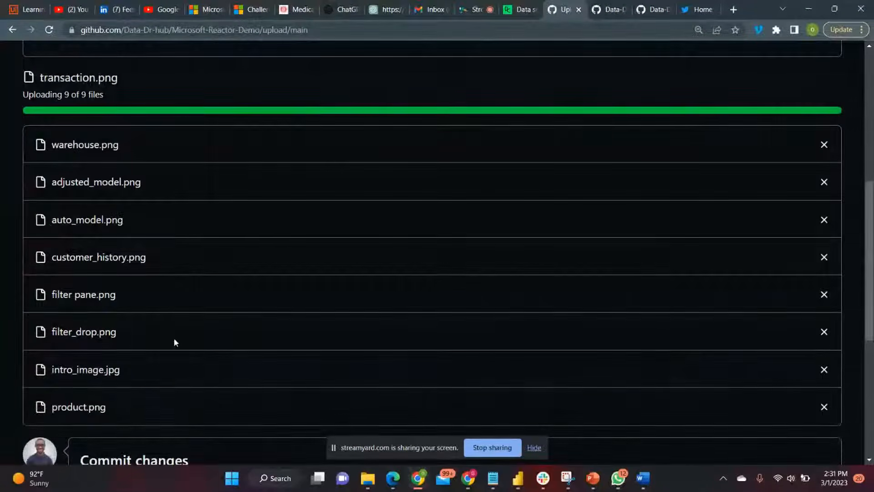
{"action": "scroll", "coordinate": [276, 348], "scroll_direction": "up", "scroll_amount": 1}
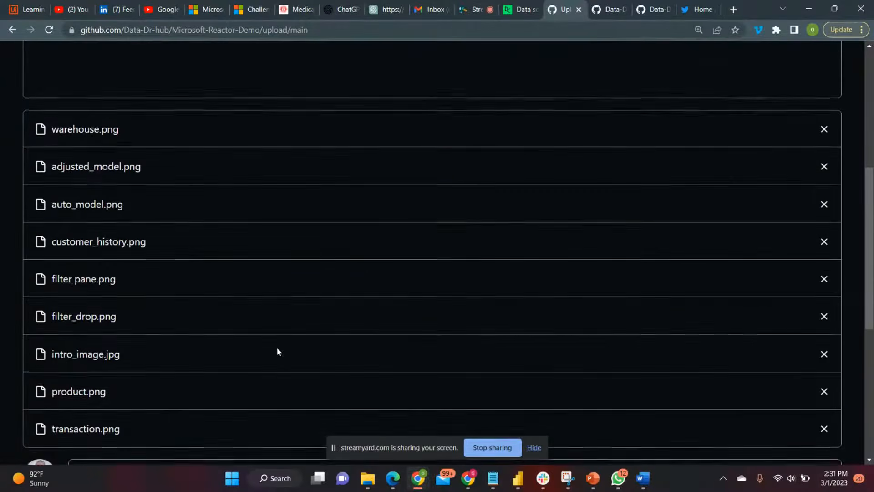
{"action": "scroll", "coordinate": [277, 349], "scroll_direction": "down", "scroll_amount": 1}
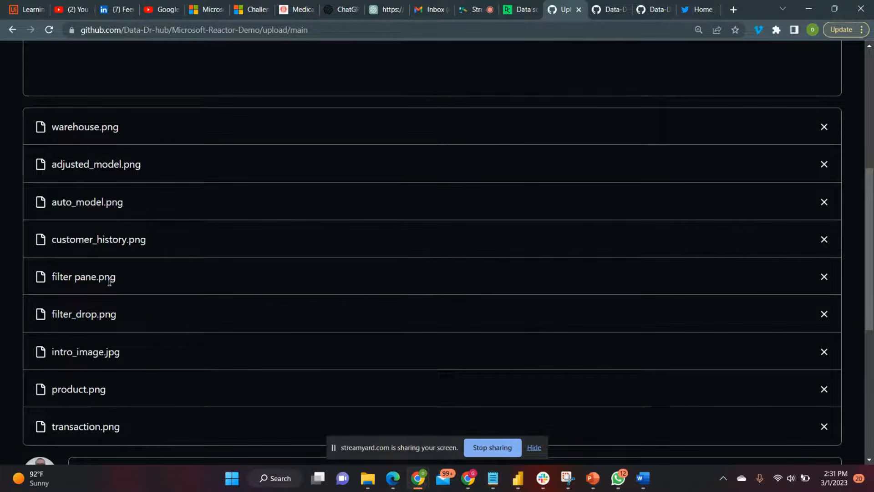
{"action": "scroll", "coordinate": [466, 285], "scroll_direction": "down", "scroll_amount": 7}
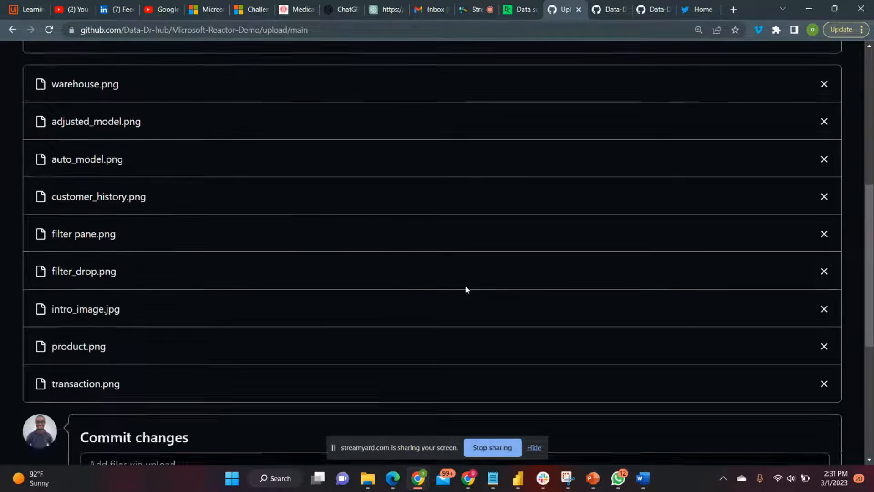
{"action": "scroll", "coordinate": [466, 285], "scroll_direction": "up", "scroll_amount": 14}
{"action": "scroll", "coordinate": [465, 287], "scroll_direction": "down", "scroll_amount": 8}
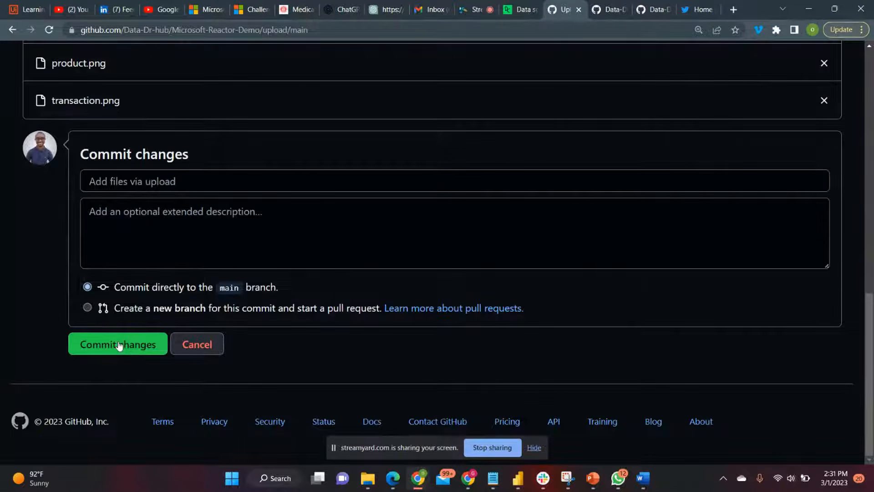
{"action": "left_click", "coordinate": [118, 344]}
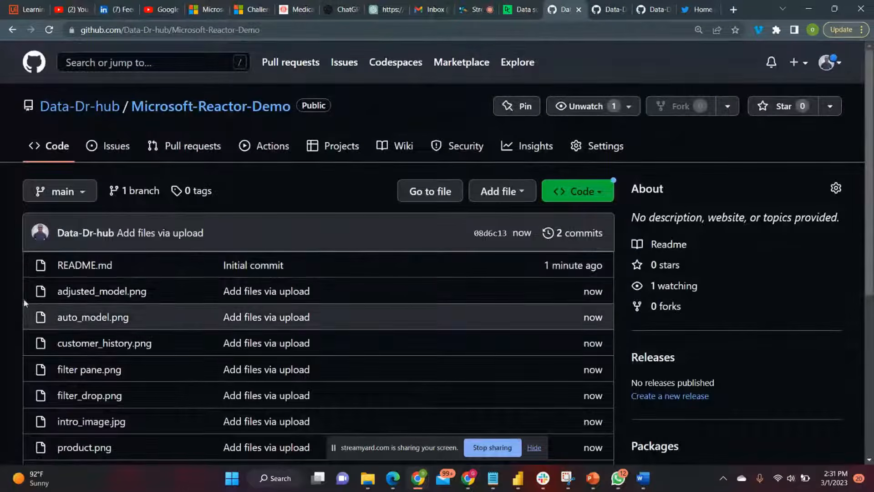
{"action": "scroll", "coordinate": [2, 283], "scroll_direction": "down", "scroll_amount": 3}
{"action": "scroll", "coordinate": [1, 283], "scroll_direction": "up", "scroll_amount": 3}
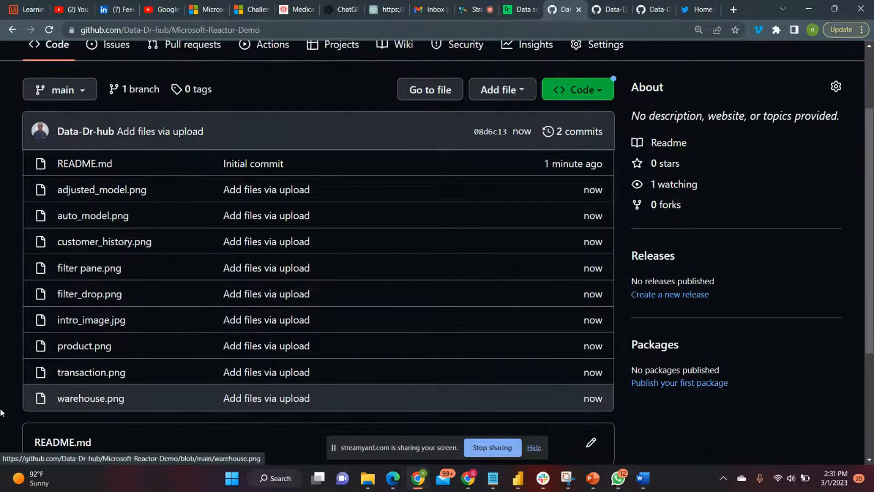
{"action": "scroll", "coordinate": [2, 412], "scroll_direction": "down", "scroll_amount": 3}
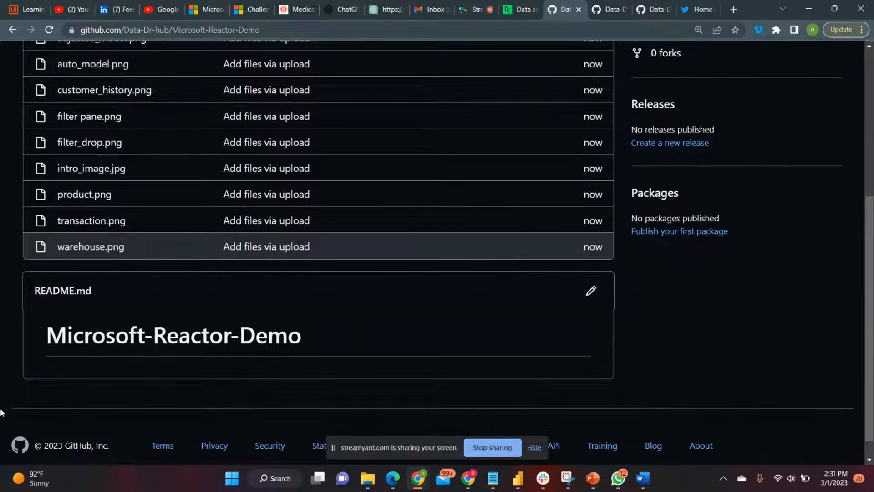
{"action": "left_click", "coordinate": [592, 291]}
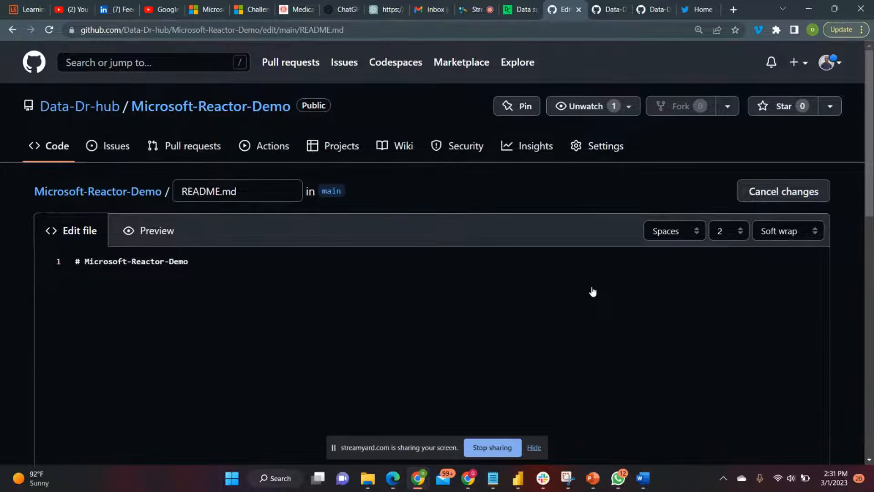
{"action": "scroll", "coordinate": [592, 293], "scroll_direction": "down", "scroll_amount": 3}
{"action": "scroll", "coordinate": [582, 287], "scroll_direction": "up", "scroll_amount": 3}
{"action": "scroll", "coordinate": [523, 175], "scroll_direction": "down", "scroll_amount": 2}
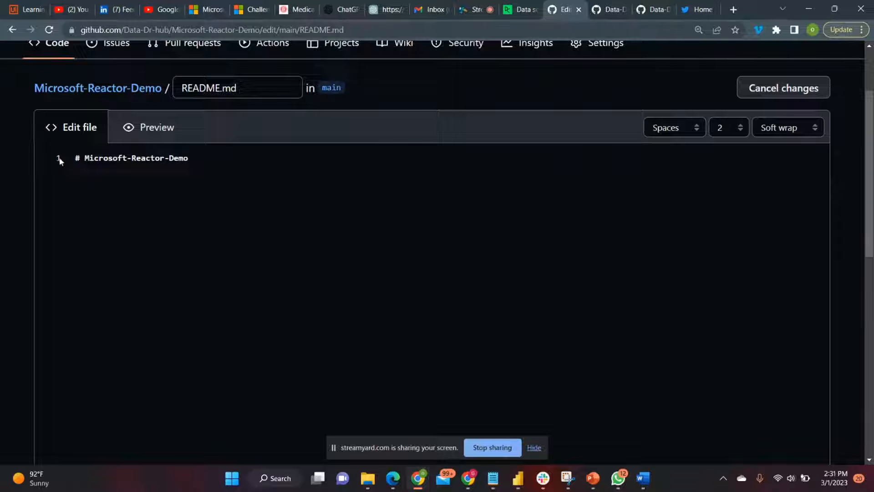
{"action": "left_click", "coordinate": [192, 158]}
{"action": "scroll", "coordinate": [206, 217], "scroll_direction": "up", "scroll_amount": 2}
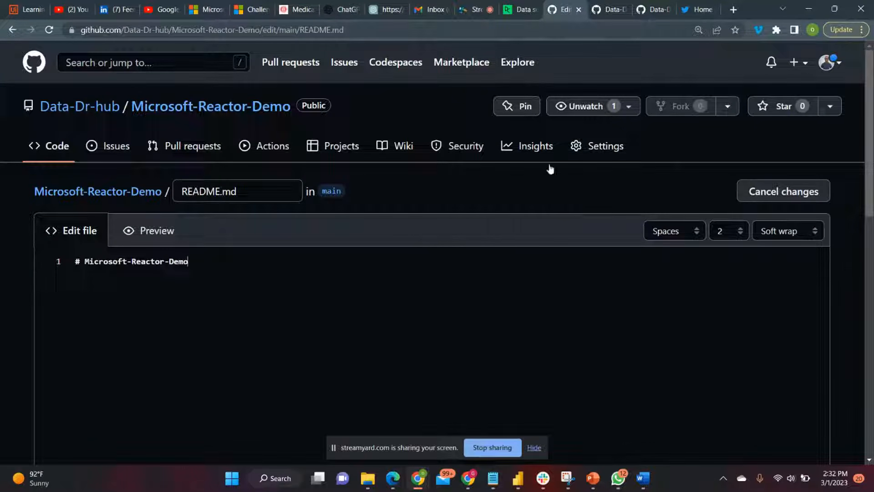
{"action": "left_click", "coordinate": [11, 28]}
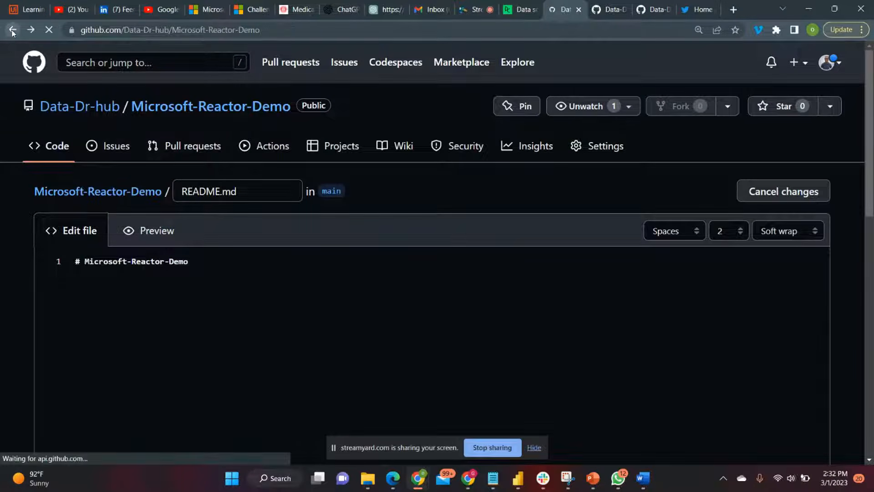
{"action": "scroll", "coordinate": [698, 341], "scroll_direction": "up", "scroll_amount": 5}
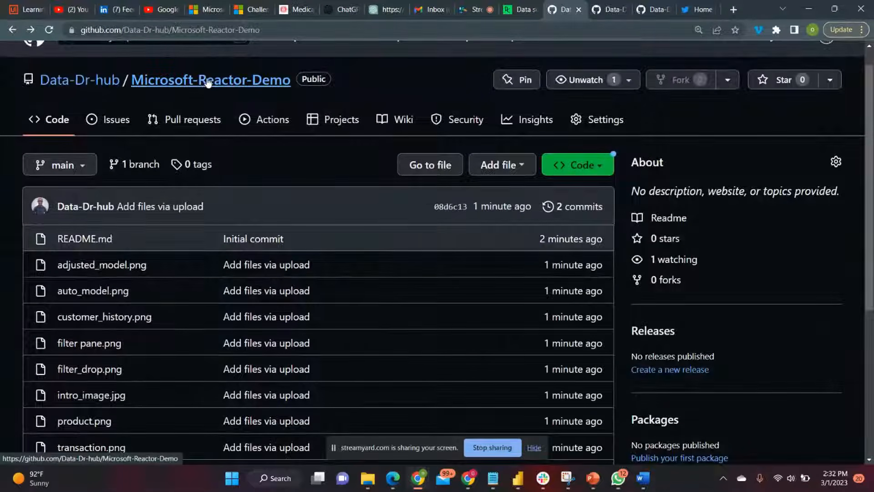
Open the Microsoft-Reactor-Demo repository's file finder in a new browser tab and view its list of files
{"action": "left_click", "coordinate": [207, 83]}
{"action": "mouse_move", "coordinate": [92, 80]}
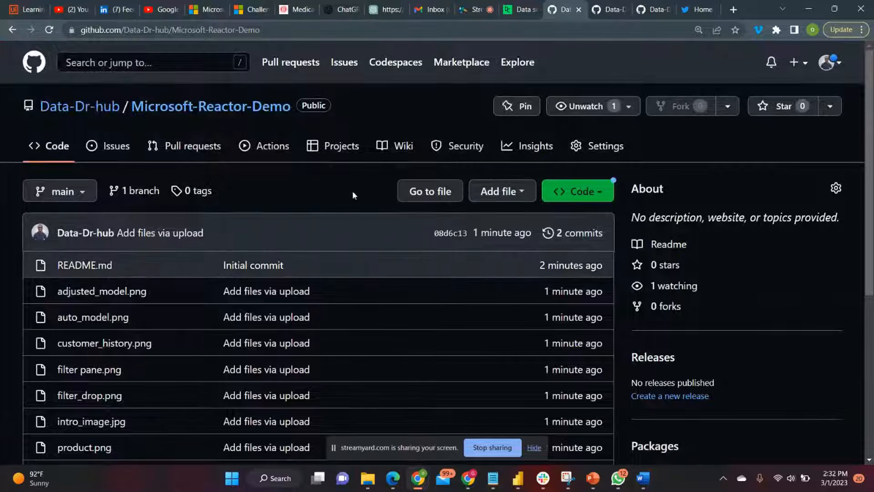
{"action": "right_click", "coordinate": [425, 190]}
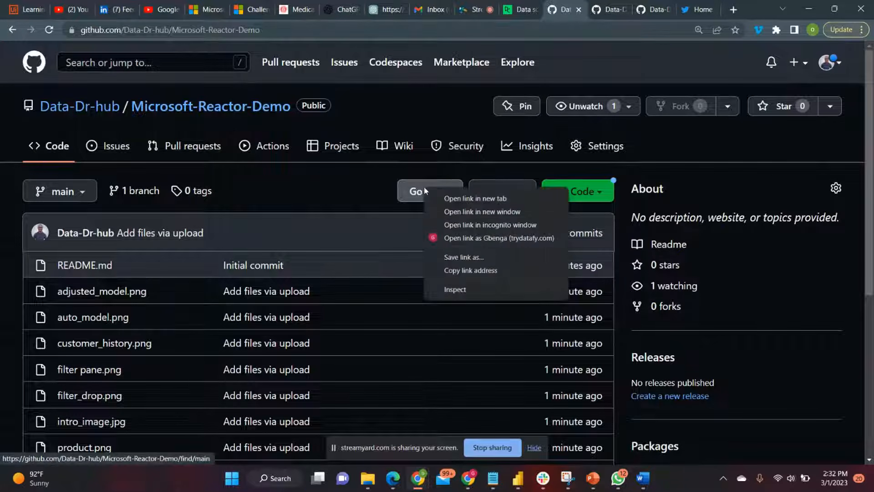
{"action": "left_click", "coordinate": [483, 200]}
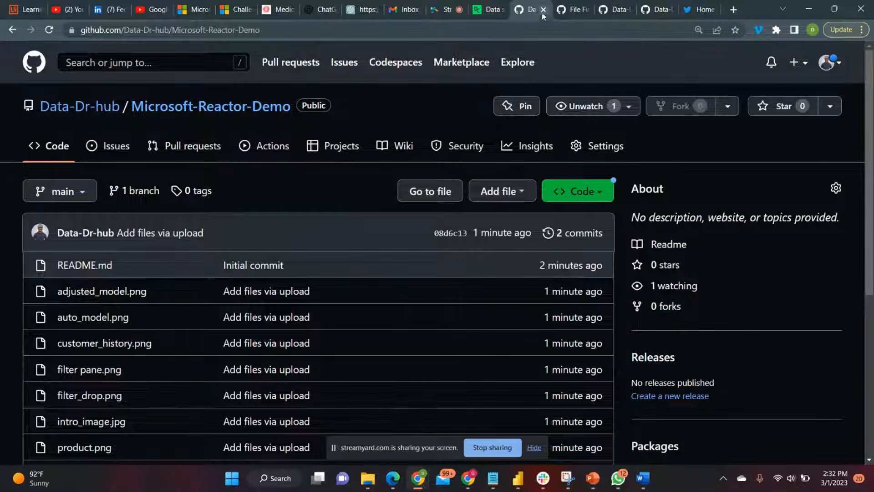
{"action": "left_click", "coordinate": [564, 9]}
{"action": "scroll", "coordinate": [388, 360], "scroll_direction": "down", "scroll_amount": 5}
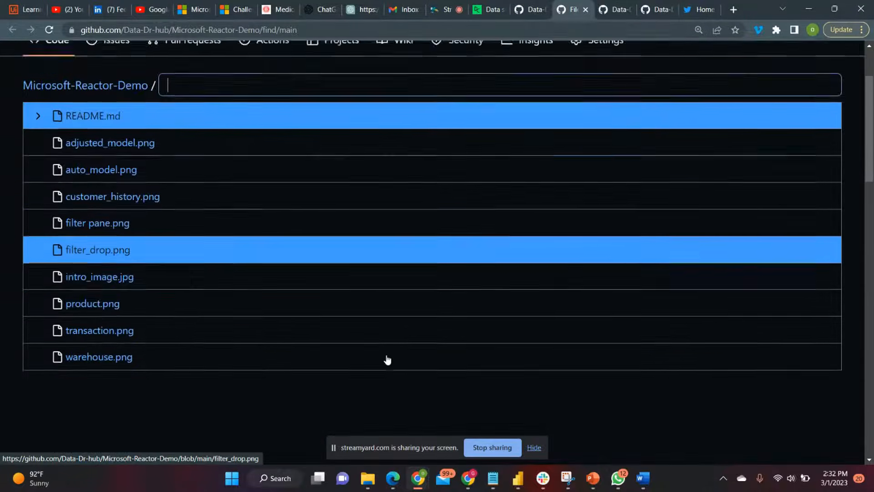
{"action": "scroll", "coordinate": [388, 360], "scroll_direction": "up", "scroll_amount": 4}
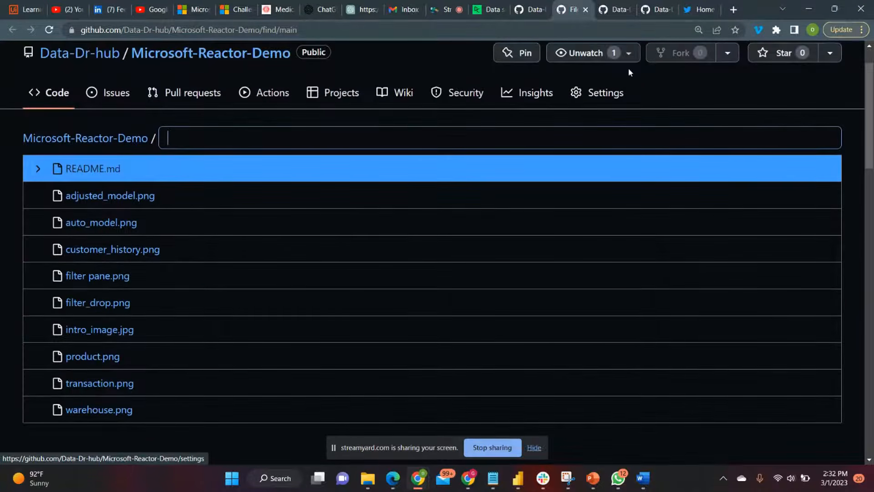
Return to the repository page, edit README.md, and add the level-two heading "## Microsoft-Reactor-Demo" on line 3 below the title
{"action": "left_click", "coordinate": [527, 10]}
{"action": "scroll", "coordinate": [394, 260], "scroll_direction": "down", "scroll_amount": 5}
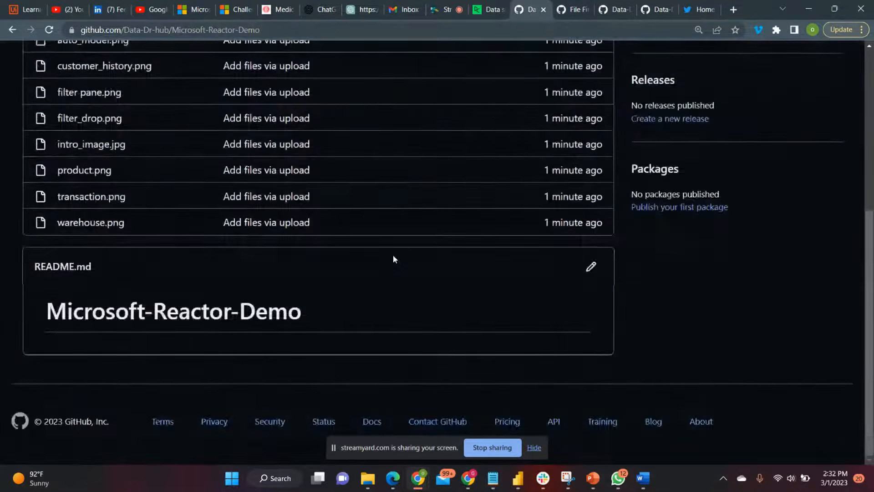
{"action": "left_click", "coordinate": [595, 272]}
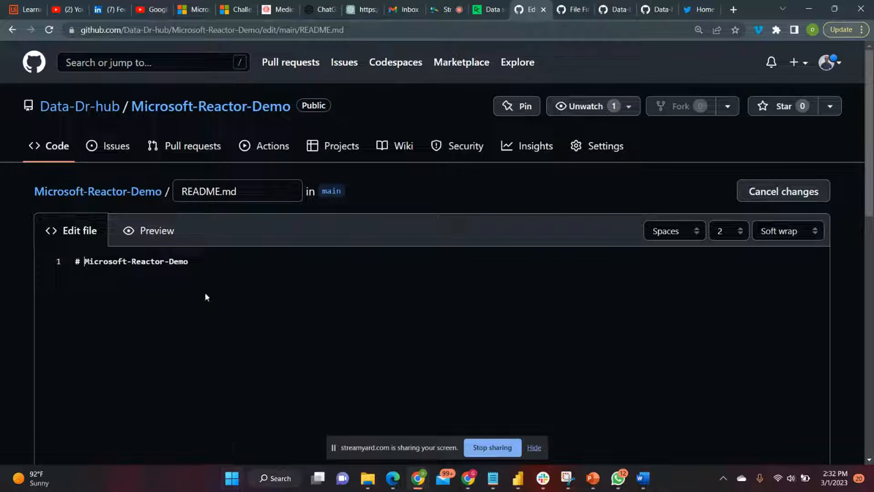
{"action": "left_click", "coordinate": [192, 265]}
{"action": "key", "text": "Return"}
{"action": "left_click_drag", "start_coordinate": [193, 265], "coordinate": [84, 261]}
{"action": "key", "text": "ctrl+c"}
{"action": "key", "text": "Right"}
{"action": "key", "text": "Return"}
{"action": "type", "text": "##"}
{"action": "key", "text": "ctrl+v"}
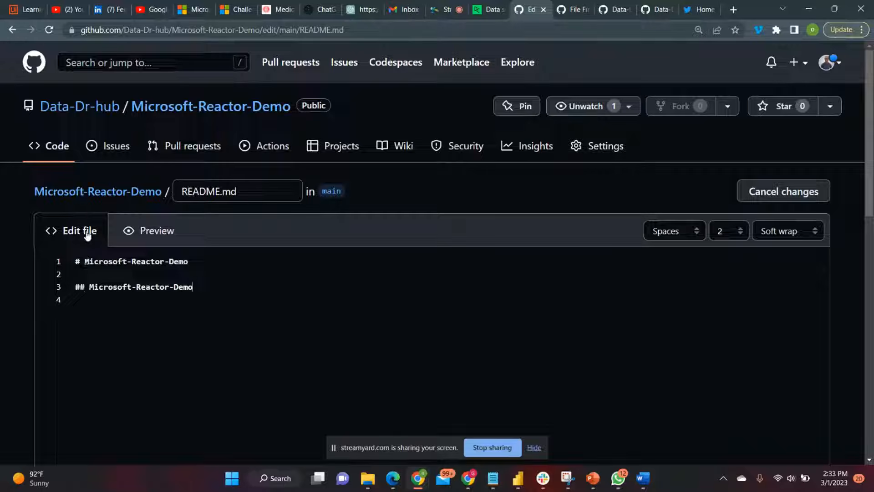
{"action": "scroll", "coordinate": [478, 303], "scroll_direction": "down", "scroll_amount": 7}
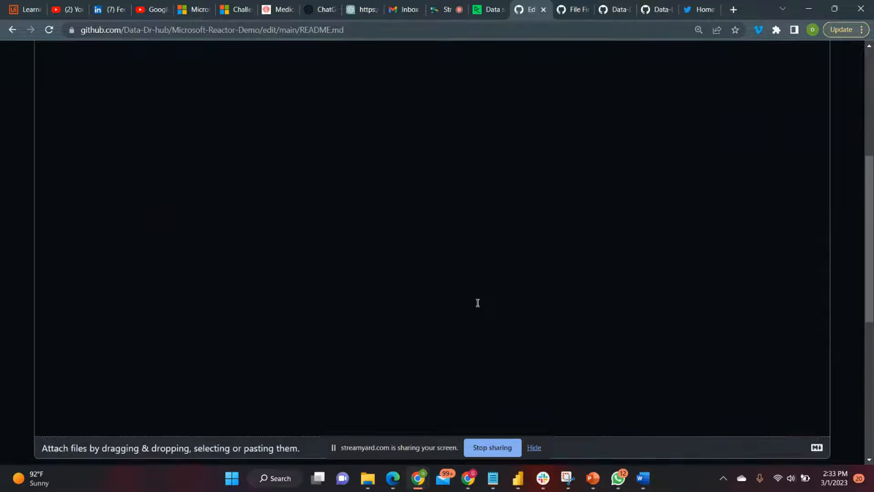
Preview the edited README.md to compare how the level-one and level-two headings render
{"action": "scroll", "coordinate": [478, 303], "scroll_direction": "up", "scroll_amount": 7}
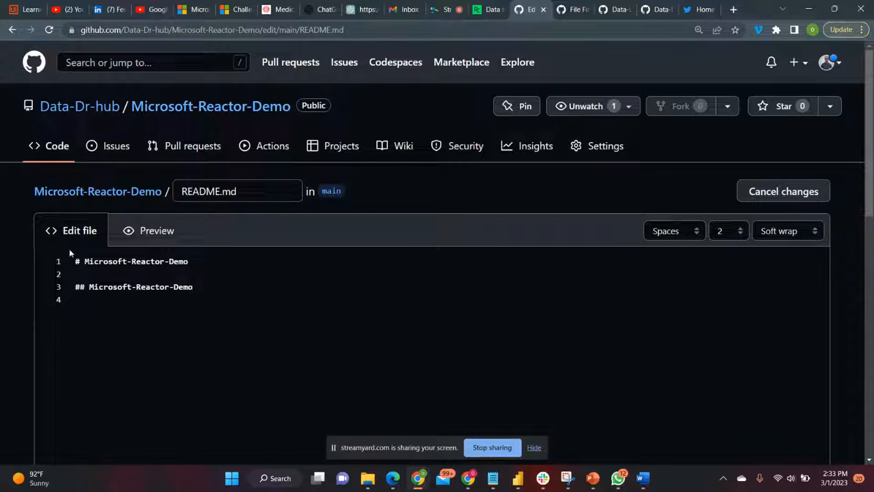
{"action": "left_click", "coordinate": [143, 231]}
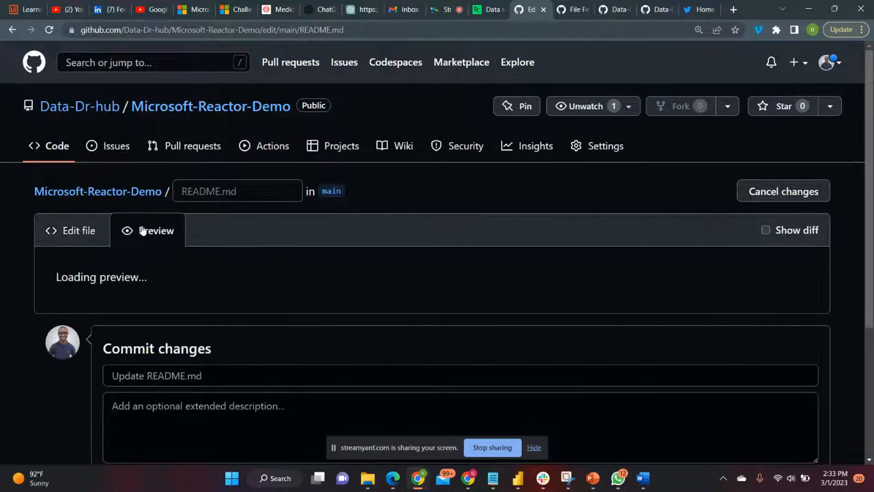
{"action": "scroll", "coordinate": [143, 227], "scroll_direction": "down", "scroll_amount": 7}
{"action": "scroll", "coordinate": [239, 299], "scroll_direction": "up", "scroll_amount": 3}
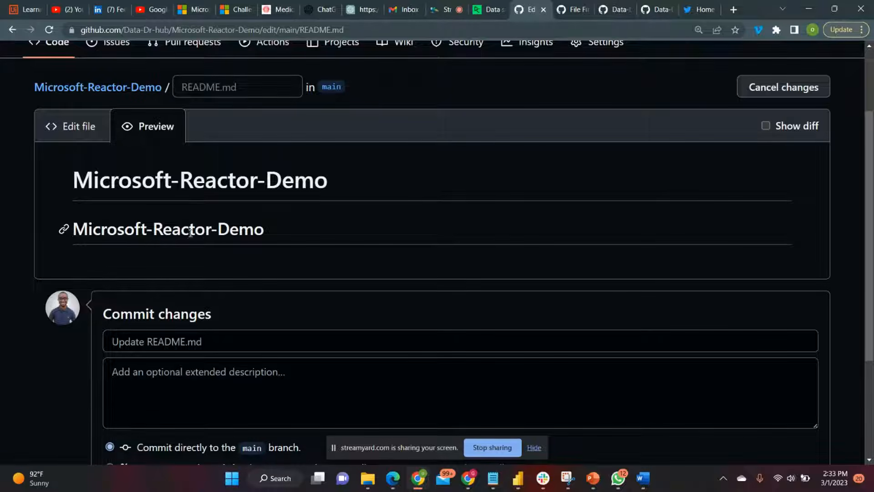
Delete the level-two heading on line 3 of README.md and preview the result
{"action": "left_click", "coordinate": [95, 135]}
{"action": "left_click_drag", "start_coordinate": [203, 182], "coordinate": [76, 178]}
{"action": "key", "text": "BackSpace"}
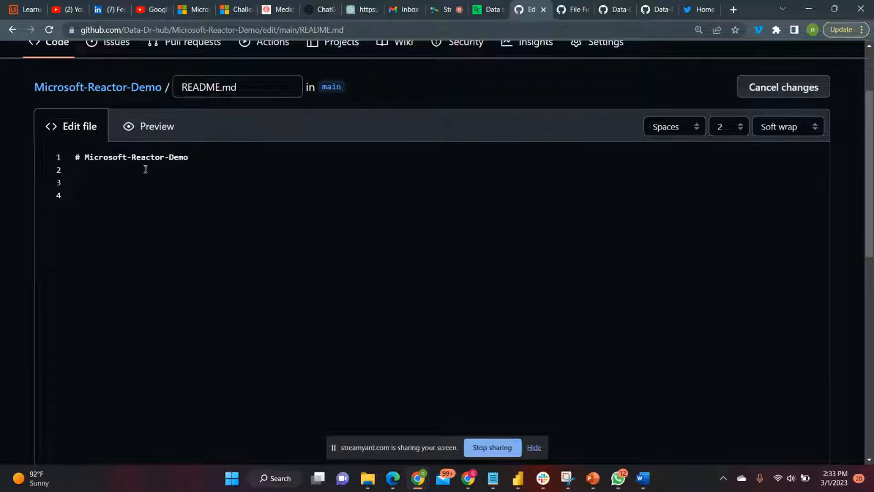
{"action": "left_click", "coordinate": [156, 128]}
{"action": "scroll", "coordinate": [236, 234], "scroll_direction": "down", "scroll_amount": 5}
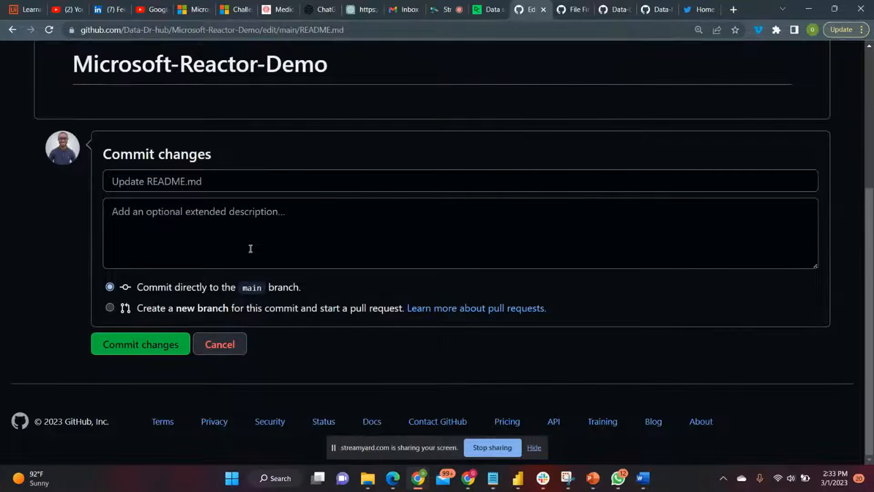
{"action": "scroll", "coordinate": [250, 248], "scroll_direction": "up", "scroll_amount": 2}
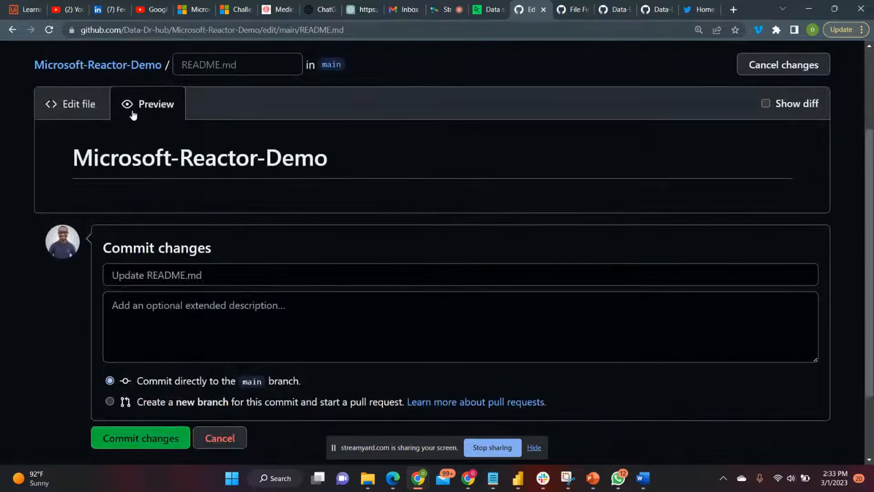
Replace the level-one title's text with "Confirm Stores Analysis" and preview the README
{"action": "left_click", "coordinate": [86, 104]}
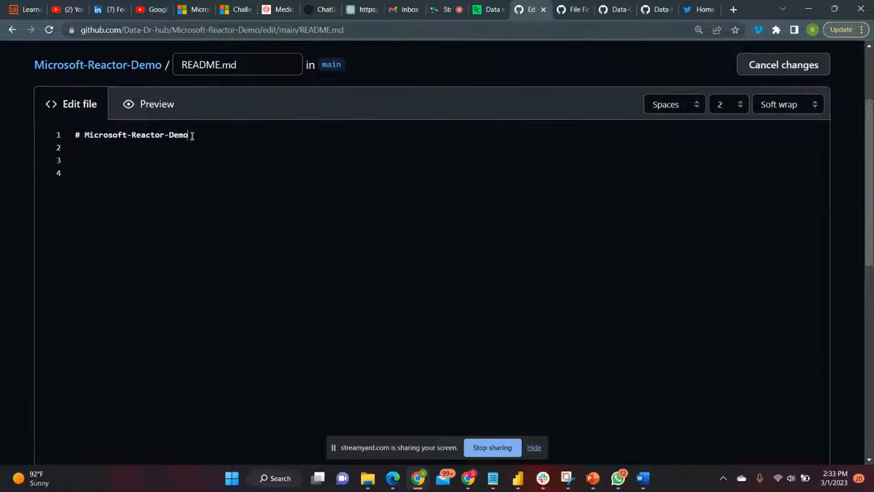
{"action": "left_click_drag", "start_coordinate": [192, 136], "coordinate": [86, 135]}
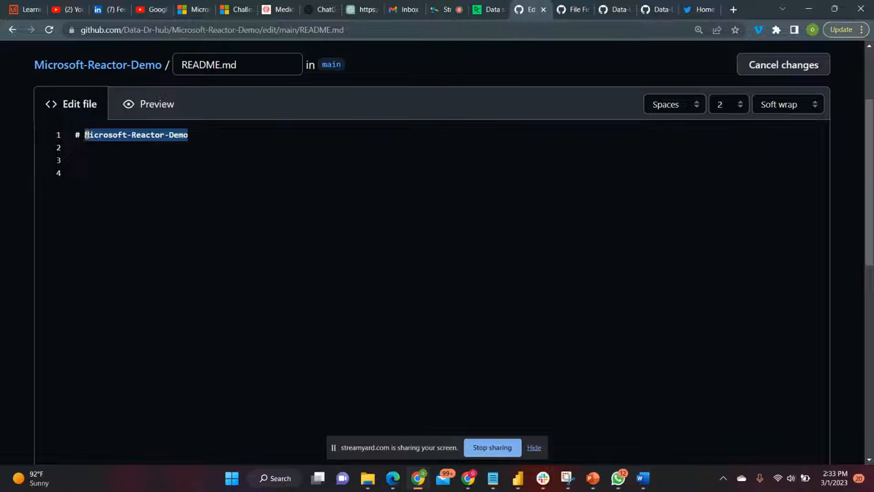
{"action": "type", "text": "Confir"}
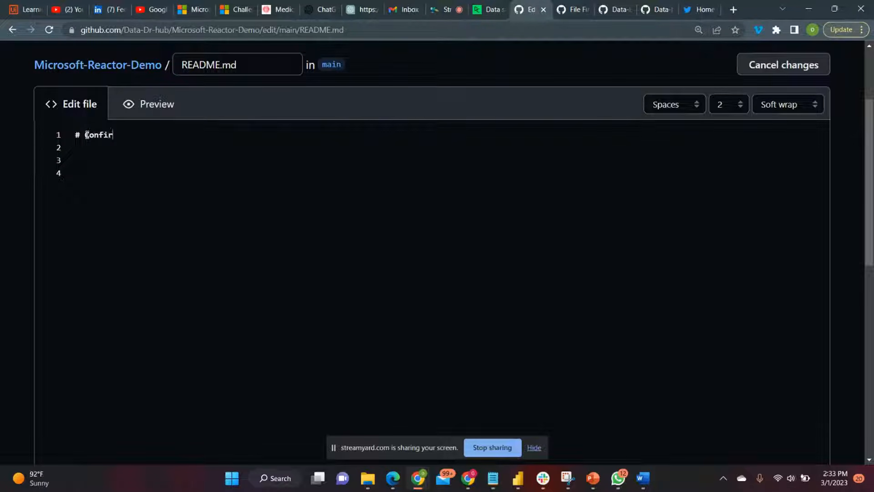
{"action": "type", "text": "m Stores An"}
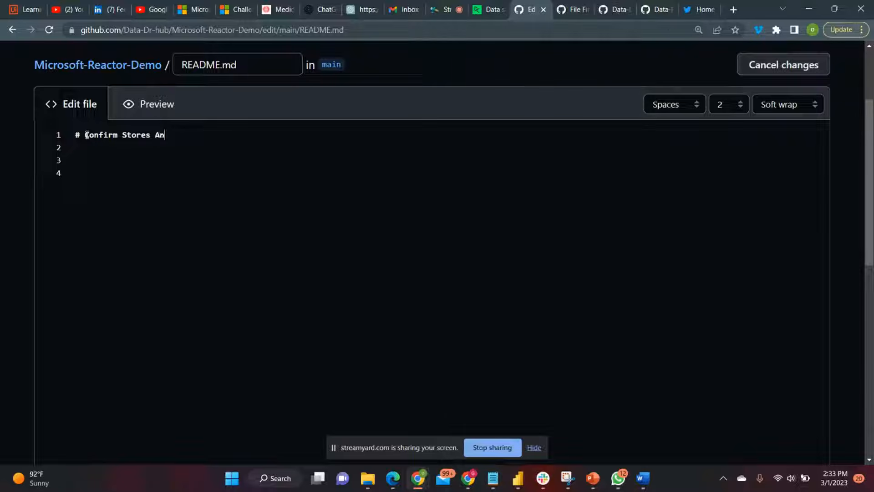
{"action": "type", "text": "alysis"}
{"action": "left_click", "coordinate": [148, 103]}
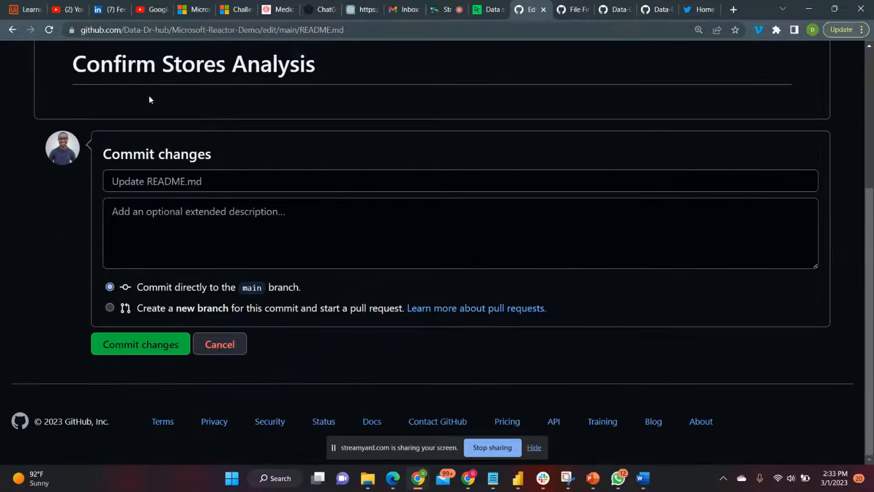
{"action": "scroll", "coordinate": [221, 172], "scroll_direction": "up", "scroll_amount": 3}
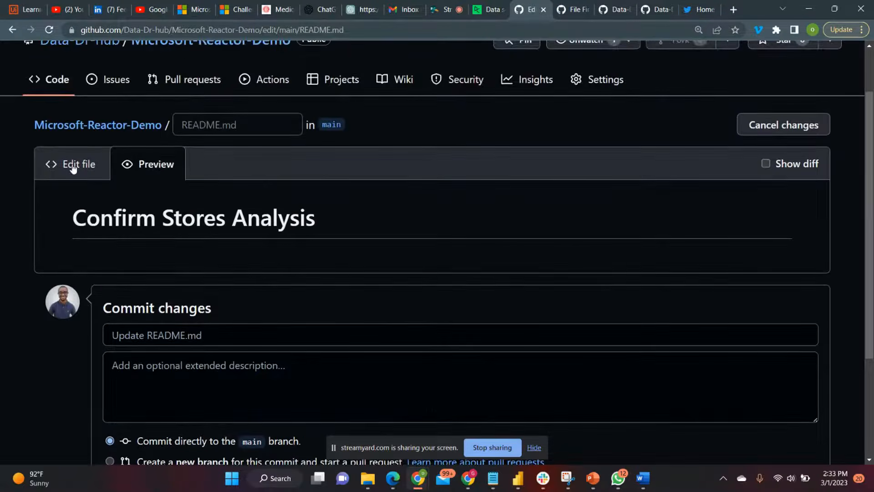
{"action": "left_click", "coordinate": [72, 168]}
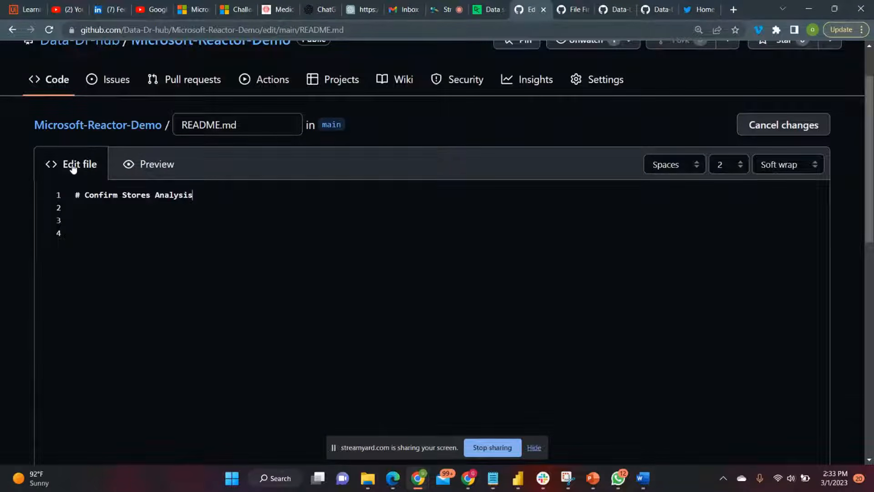
{"action": "left_click", "coordinate": [139, 164]}
{"action": "scroll", "coordinate": [180, 225], "scroll_direction": "down", "scroll_amount": 3}
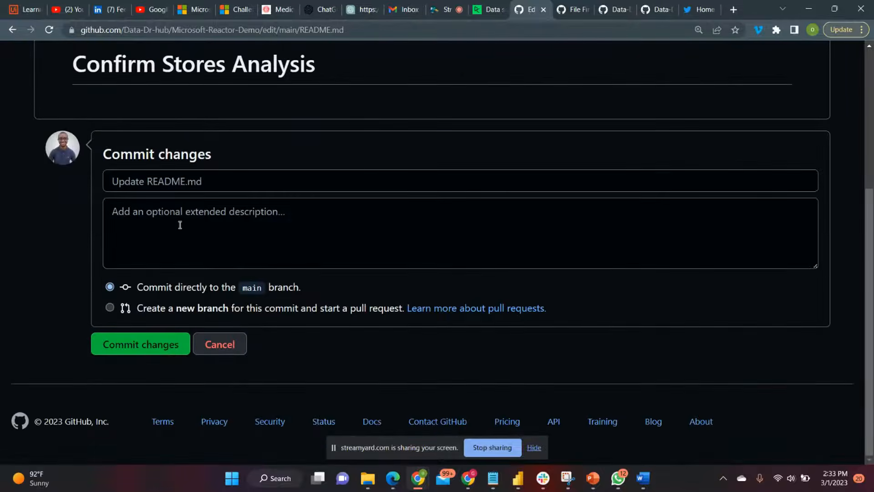
{"action": "scroll", "coordinate": [180, 225], "scroll_direction": "up", "scroll_amount": 2}
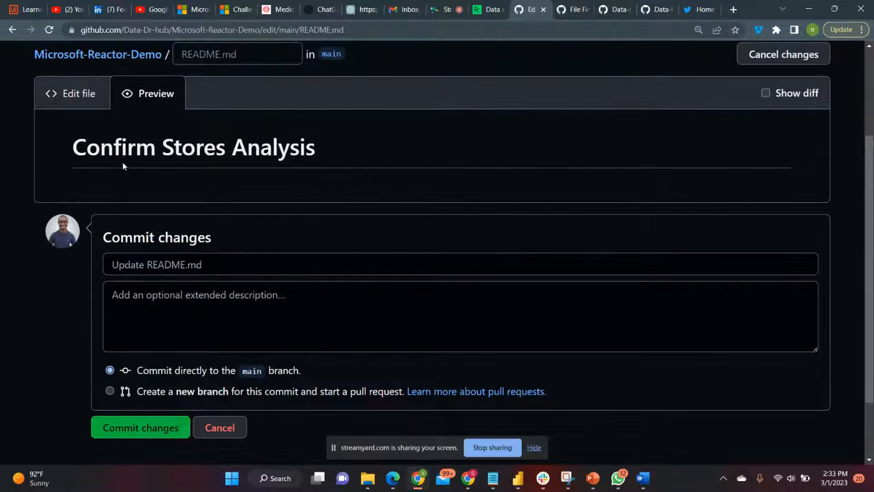
Return to editing README.md and insert the empty image markup "![]()" on line 3 below the title
{"action": "left_click", "coordinate": [102, 97]}
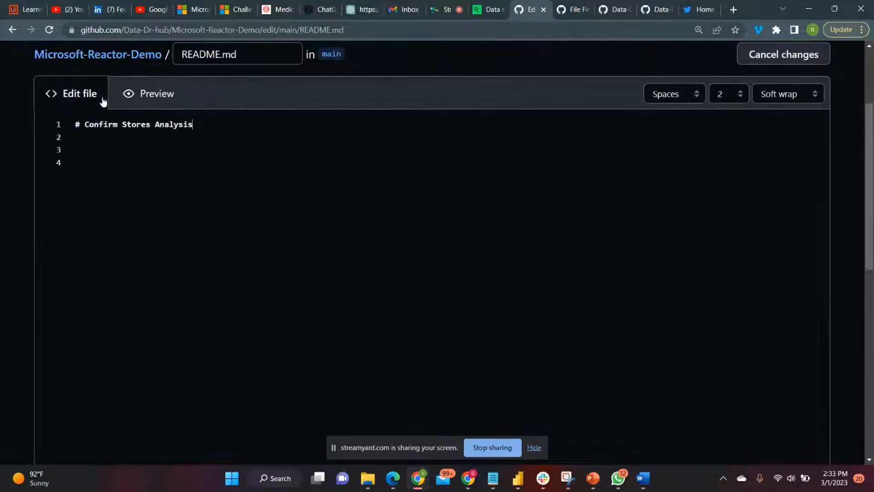
{"action": "left_click", "coordinate": [172, 145]}
{"action": "type", "text": "![]"}
{"action": "type", "text": "()"}
{"action": "scroll", "coordinate": [171, 146], "scroll_direction": "up", "scroll_amount": 3}
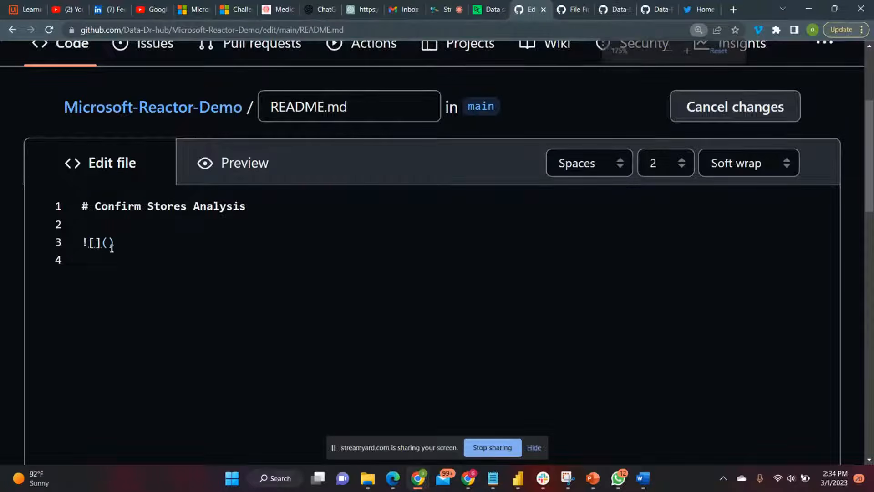
Look up the intro image's name in the repository's file list and enter intro_image.jpg between the parentheses of the image markup
{"action": "left_click", "coordinate": [109, 242]}
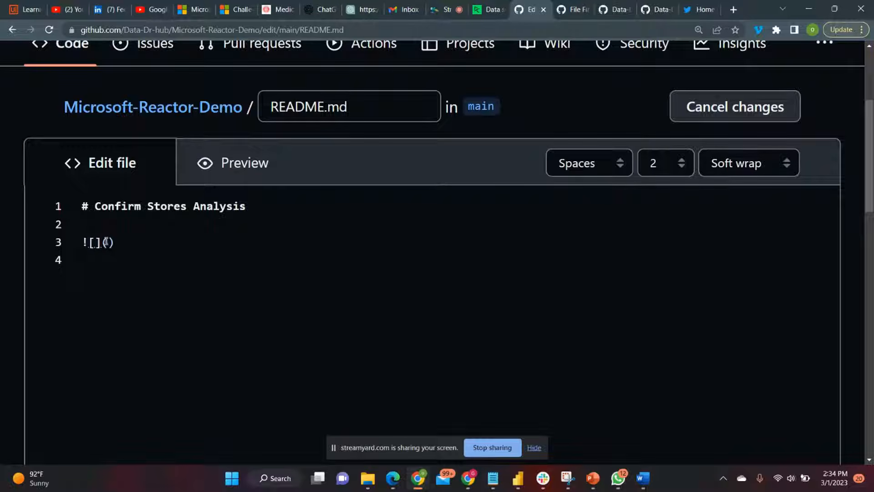
{"action": "left_click", "coordinate": [567, 9]}
{"action": "scroll", "coordinate": [283, 403], "scroll_direction": "down", "scroll_amount": 4}
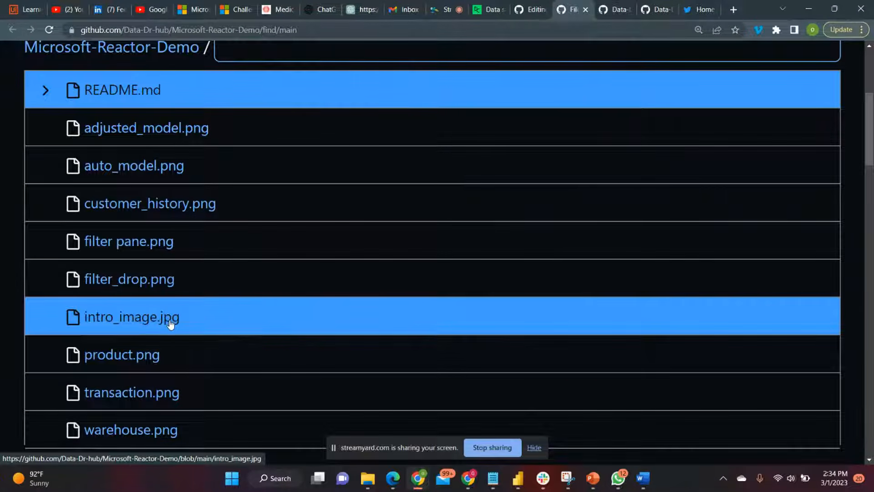
{"action": "left_click", "coordinate": [530, 10]}
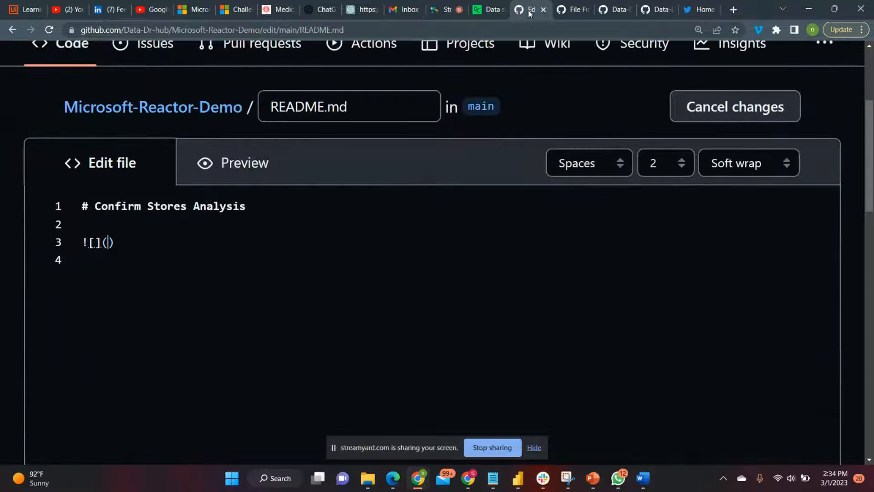
{"action": "type", "text": "intro_"}
{"action": "type", "text": "im"}
{"action": "type", "text": "age"}
{"action": "type", "text": ".j"}
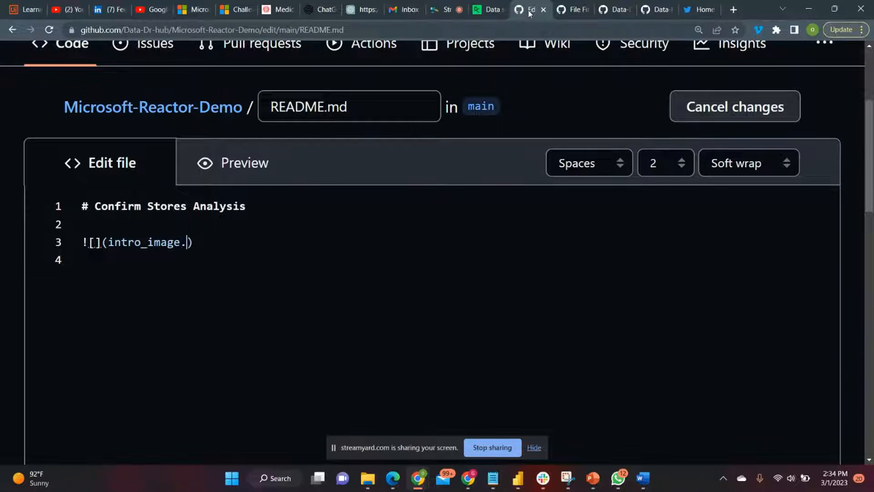
{"action": "type", "text": "pg"}
{"action": "key", "text": "Return"}
Preview the README and examine how the intro image renders beneath the title
{"action": "left_click", "coordinate": [244, 173]}
{"action": "scroll", "coordinate": [244, 171], "scroll_direction": "down", "scroll_amount": 4}
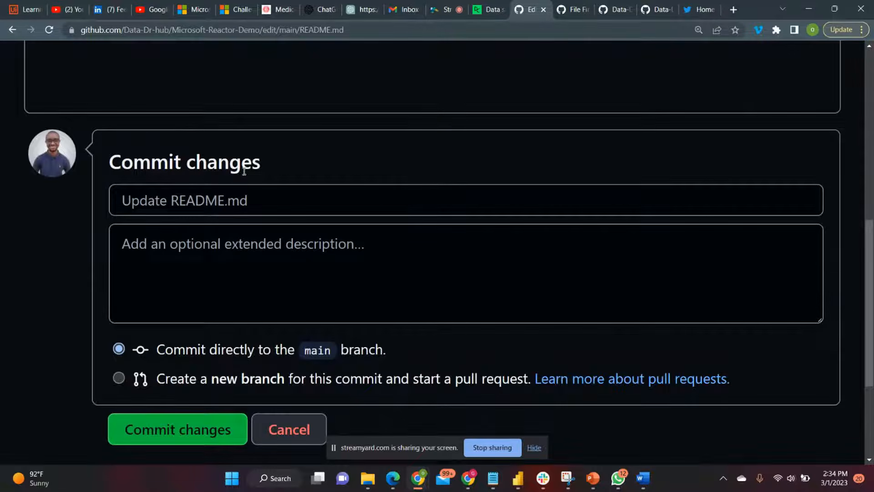
{"action": "scroll", "coordinate": [64, 286], "scroll_direction": "up", "scroll_amount": 10}
{"action": "scroll", "coordinate": [65, 287], "scroll_direction": "down", "scroll_amount": 5}
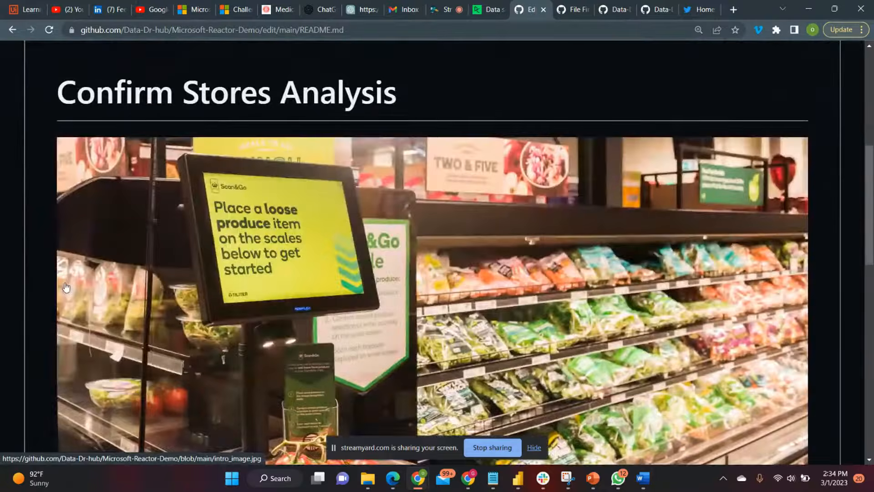
{"action": "scroll", "coordinate": [65, 287], "scroll_direction": "down", "scroll_amount": 4}
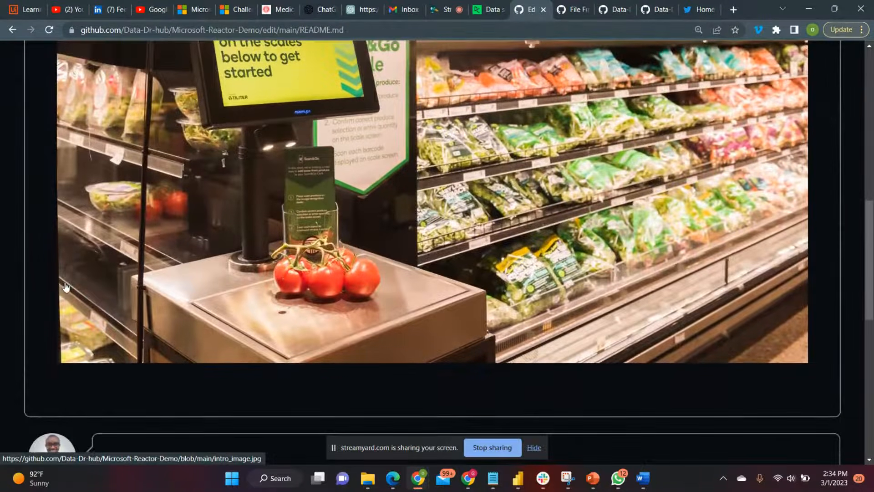
{"action": "scroll", "coordinate": [65, 287], "scroll_direction": "up", "scroll_amount": 5}
{"action": "scroll", "coordinate": [66, 287], "scroll_direction": "down", "scroll_amount": 8}
{"action": "scroll", "coordinate": [65, 287], "scroll_direction": "up", "scroll_amount": 4}
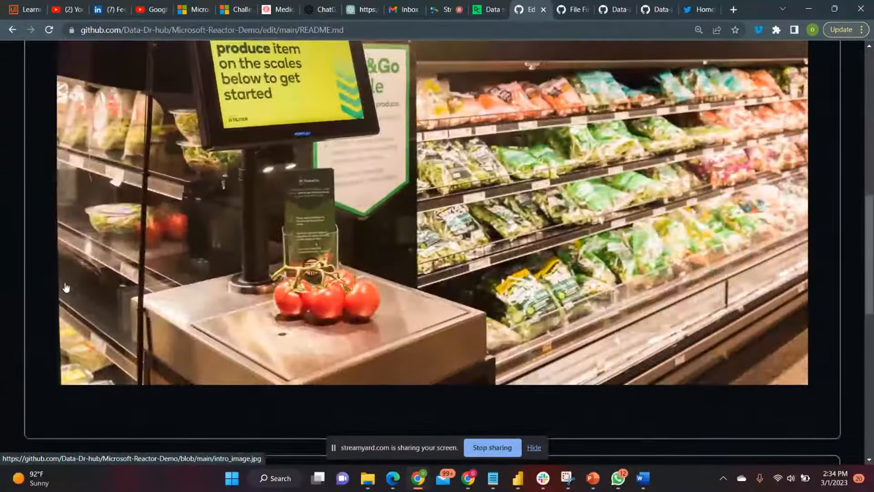
{"action": "scroll", "coordinate": [66, 287], "scroll_direction": "up", "scroll_amount": 7}
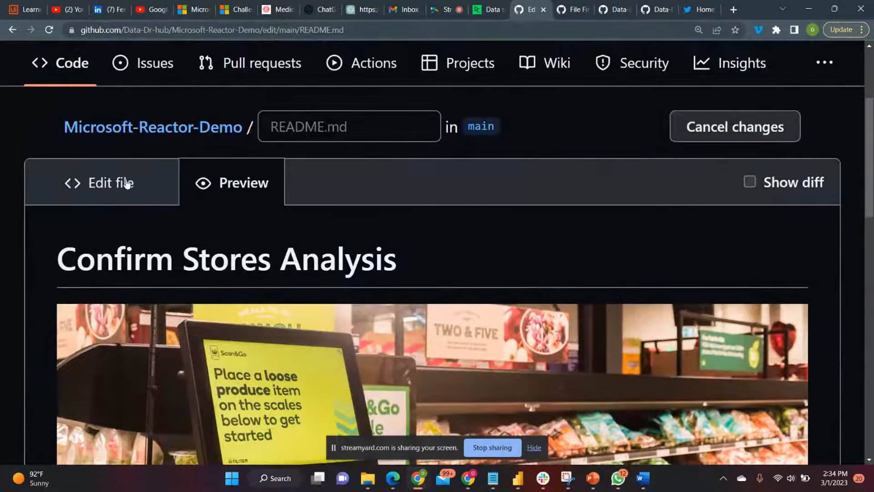
Check the first section of the readme document in Word and add the level-two heading "## Introduction" on line 5 of README.md
{"action": "left_click", "coordinate": [128, 183]}
{"action": "key", "text": "Return"}
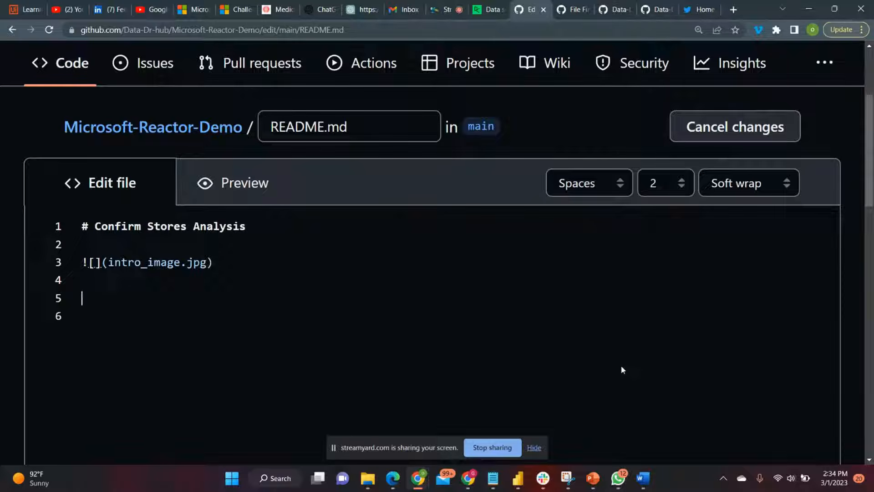
{"action": "left_click", "coordinate": [643, 478]}
{"action": "scroll", "coordinate": [557, 261], "scroll_direction": "up", "scroll_amount": 12}
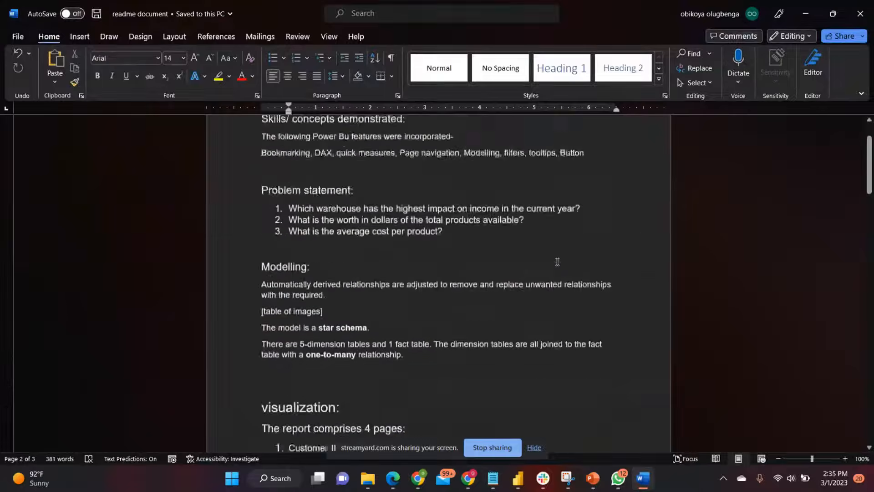
{"action": "scroll", "coordinate": [556, 260], "scroll_direction": "down", "scroll_amount": 3}
{"action": "scroll", "coordinate": [556, 259], "scroll_direction": "up", "scroll_amount": 2}
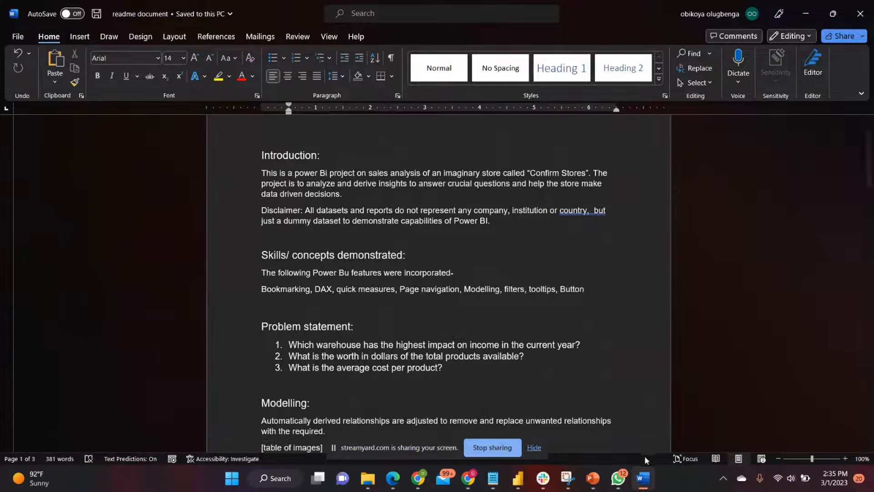
{"action": "left_click", "coordinate": [642, 478]}
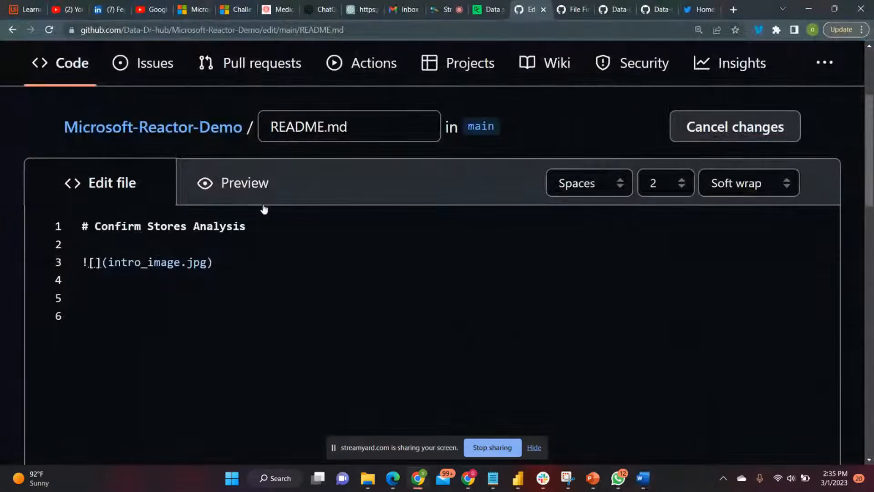
{"action": "type", "text": "## Introduct"}
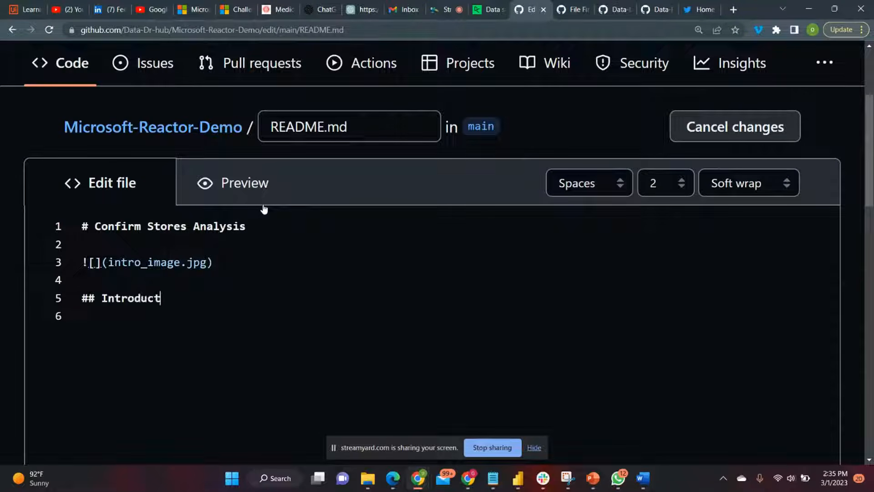
{"action": "type", "text": "io"}
{"action": "key", "text": "BackSpace"}
{"action": "type", "text": "ion"}
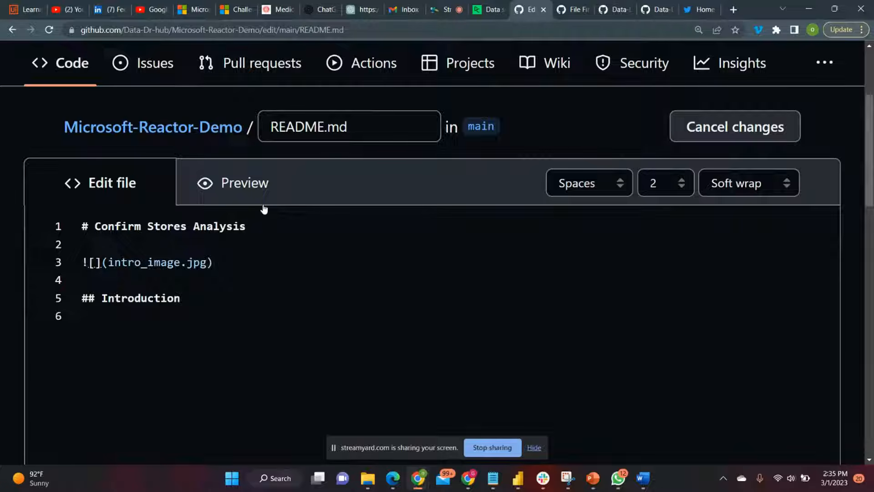
{"action": "key", "text": "Return"}
Copy the introduction and disclaimer paragraphs from the readme document in Word and paste them under the Introduction heading in README.md
{"action": "left_click", "coordinate": [643, 479]}
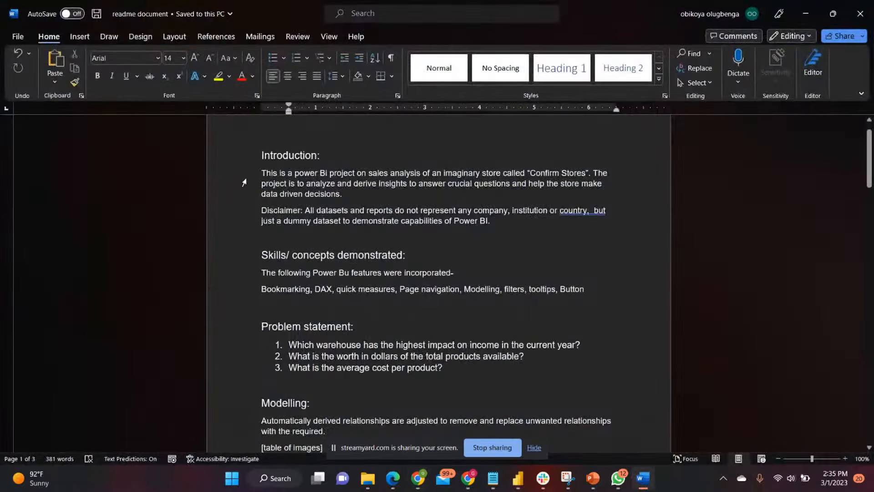
{"action": "left_click_drag", "start_coordinate": [262, 171], "coordinate": [504, 220]}
{"action": "key", "text": "ctrl+c"}
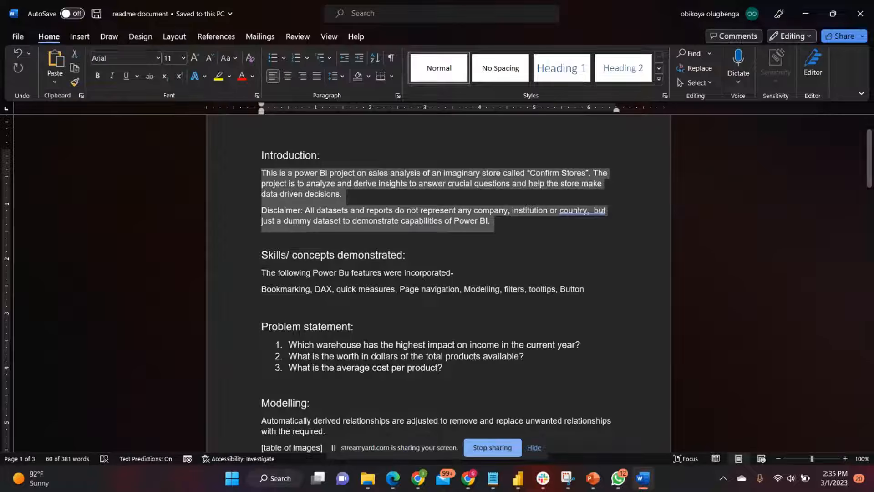
{"action": "left_click", "coordinate": [644, 479]}
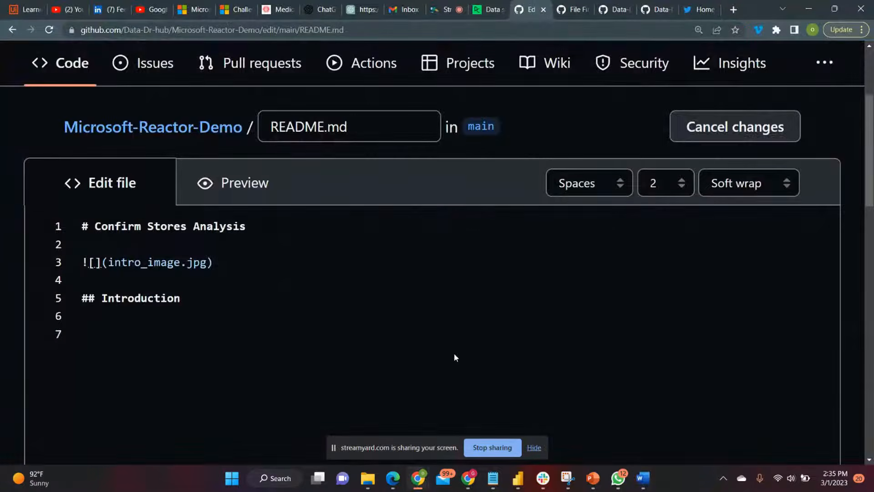
{"action": "key", "text": "ctrl+v"}
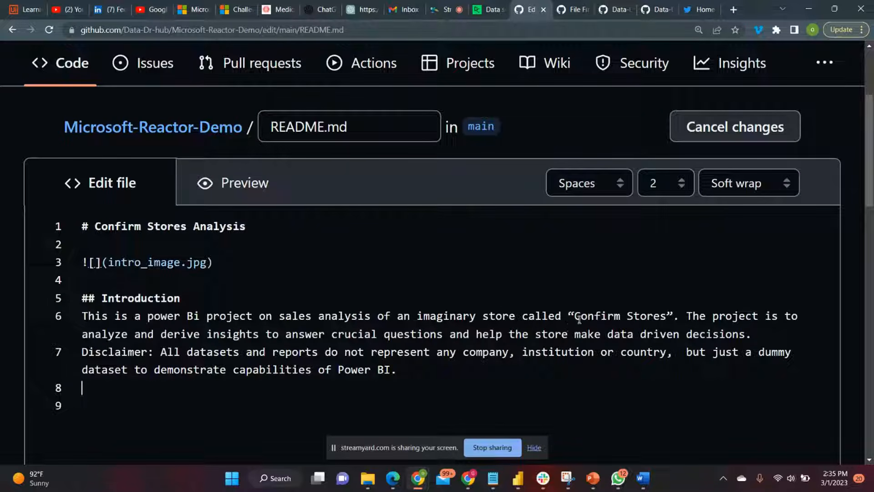
Remove the quotation marks around Confirm Stores in the first introduction sentence
{"action": "left_click_drag", "start_coordinate": [576, 316], "coordinate": [666, 316]}
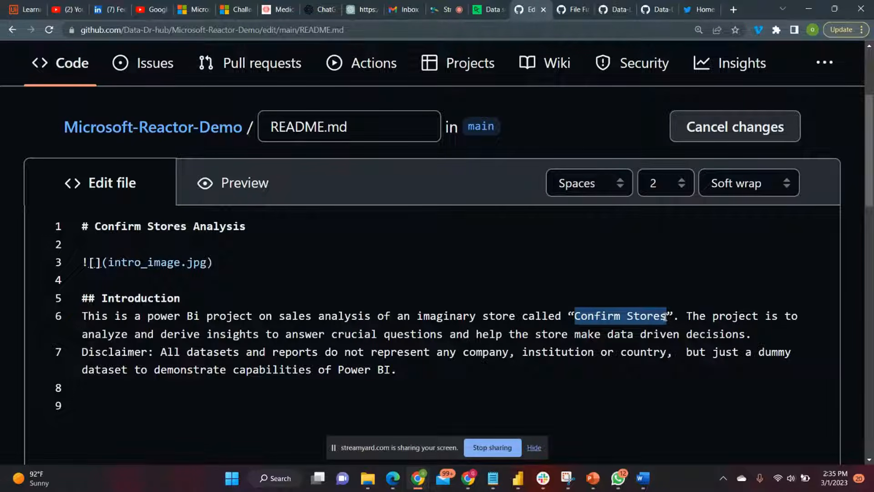
{"action": "left_click", "coordinate": [667, 316]}
{"action": "key", "text": "Delete"}
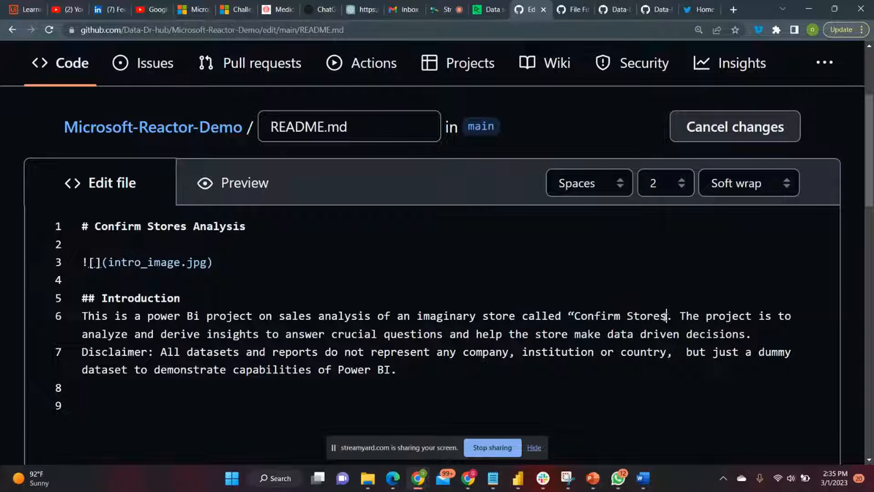
{"action": "key", "text": "Left"}
{"action": "key", "text": "Left"}
{"action": "key", "text": "Left"}
{"action": "key", "text": "Left"}
{"action": "key", "text": "Left"}
{"action": "key", "text": "Left"}
{"action": "key", "text": "Left"}
{"action": "key", "text": "Left"}
{"action": "key", "text": "Left"}
{"action": "key", "text": "Left"}
{"action": "key", "text": "Left"}
{"action": "key", "text": "Left"}
{"action": "key", "text": "Left"}
{"action": "key", "text": "Left"}
{"action": "key", "text": "BackSpace"}
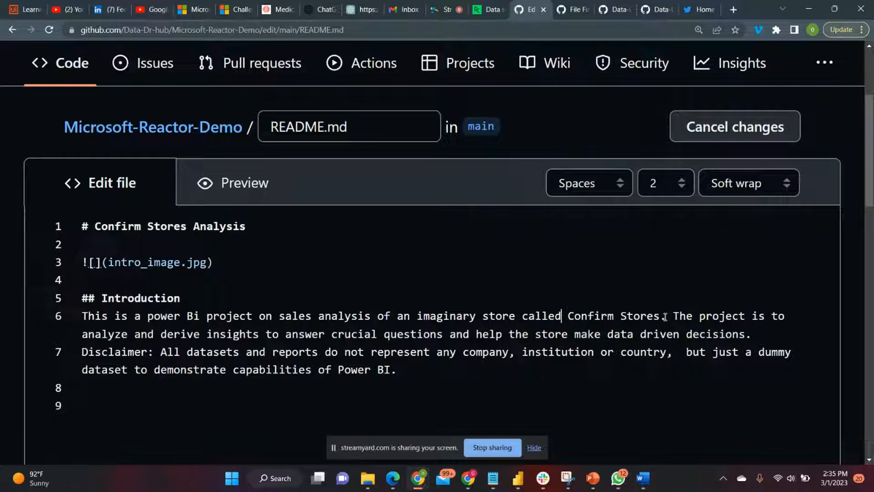
Make Confirm Stores bold with double asterisks and start the sentence "The project is to analyze" on a new line
{"action": "key", "text": "Right"}
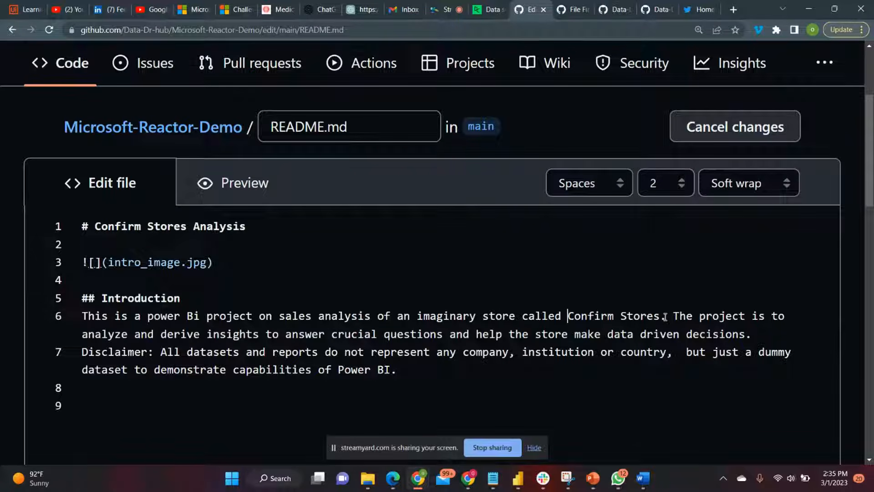
{"action": "type", "text": "**"}
{"action": "key", "text": "Right"}
{"action": "key", "text": "Right"}
{"action": "key", "text": "Right"}
{"action": "key", "text": "Right"}
{"action": "key", "text": "Right"}
{"action": "key", "text": "Right"}
{"action": "key", "text": "Right"}
{"action": "key", "text": "Right"}
{"action": "key", "text": "Right"}
{"action": "key", "text": "Right"}
{"action": "key", "text": "Right"}
{"action": "key", "text": "Right"}
{"action": "key", "text": "Right"}
{"action": "key", "text": "Right"}
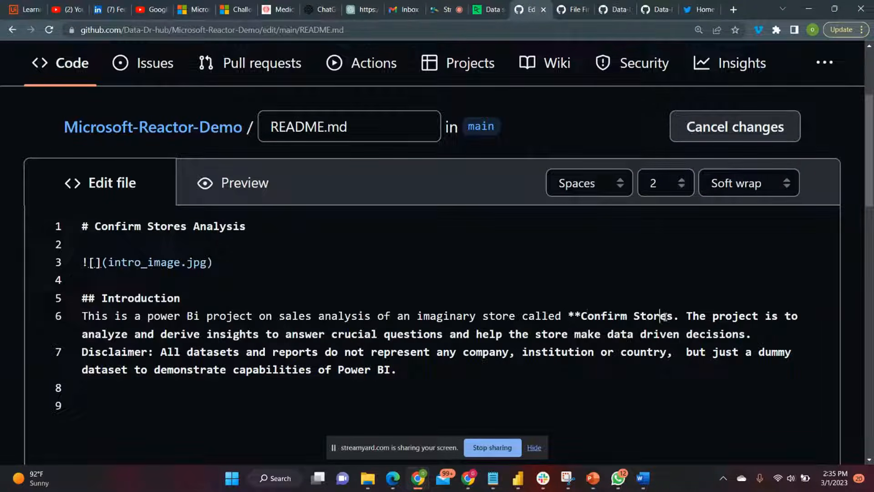
{"action": "type", "text": "**"}
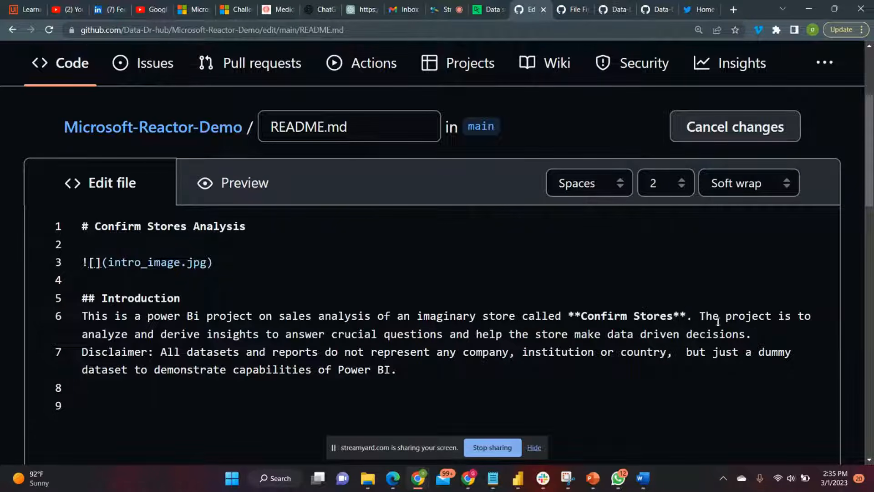
{"action": "left_click", "coordinate": [700, 316]}
{"action": "key", "text": "Return"}
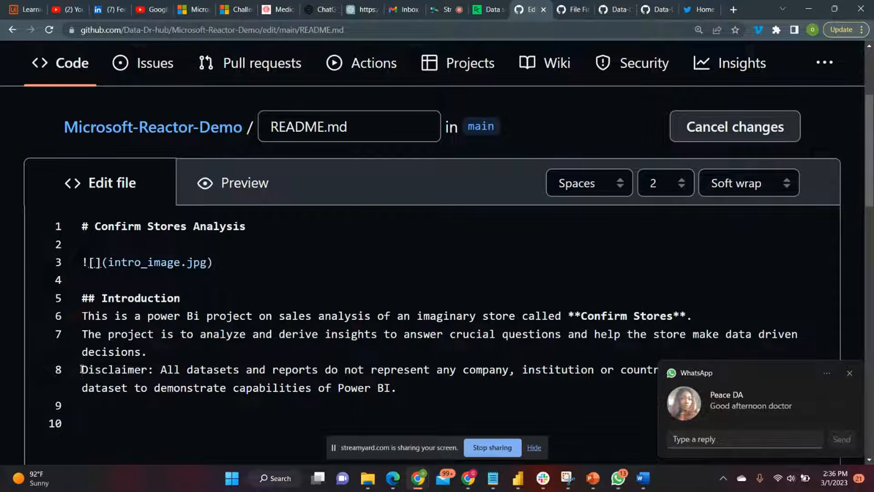
Format the word Disclaimer as bold italic with the markup "**_Disclaimer_**", keeping a space before the colon
{"action": "left_click", "coordinate": [82, 369]}
{"action": "type", "text": "_"}
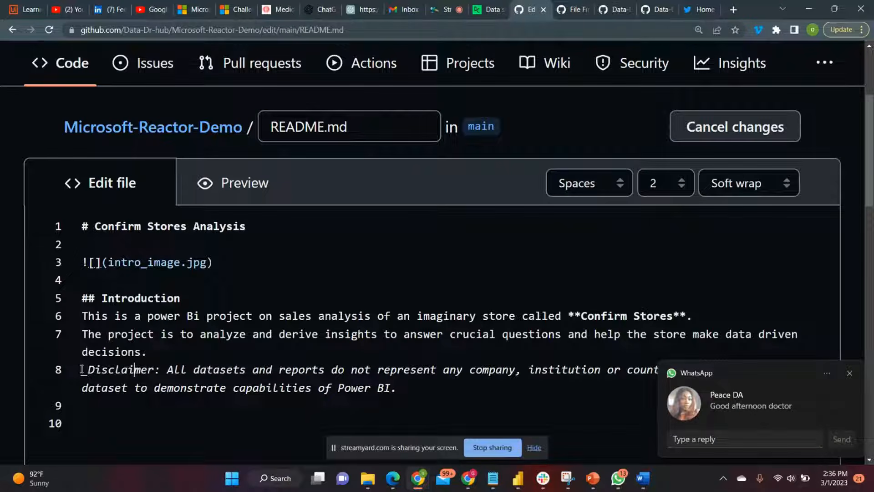
{"action": "key", "text": "Right"}
{"action": "key", "text": "Right"}
{"action": "type", "text": "_"}
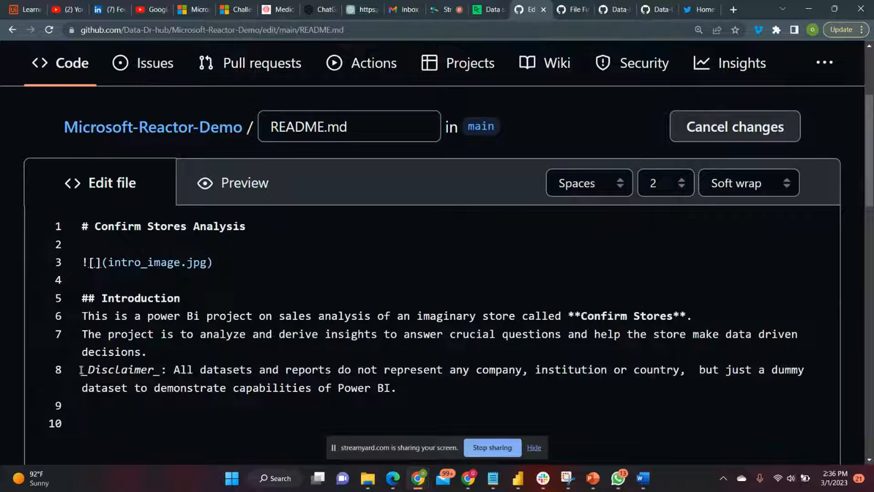
{"action": "type", "text": "**"}
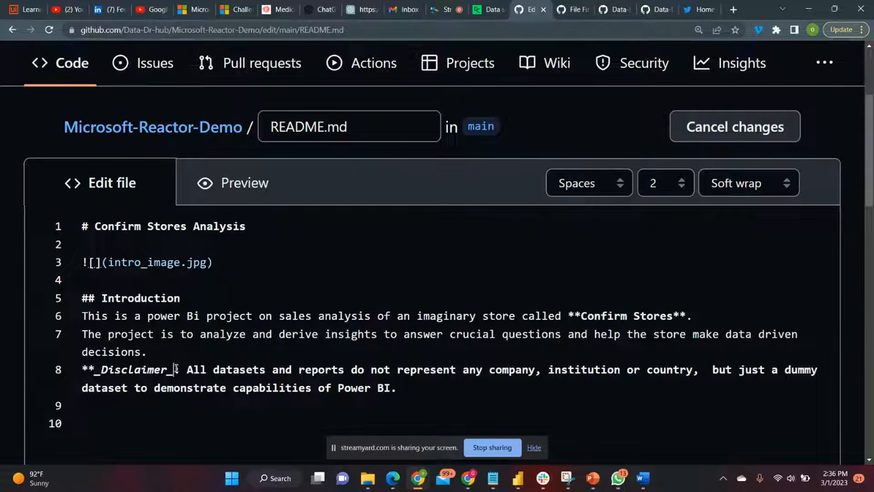
{"action": "type", "text": "**"}
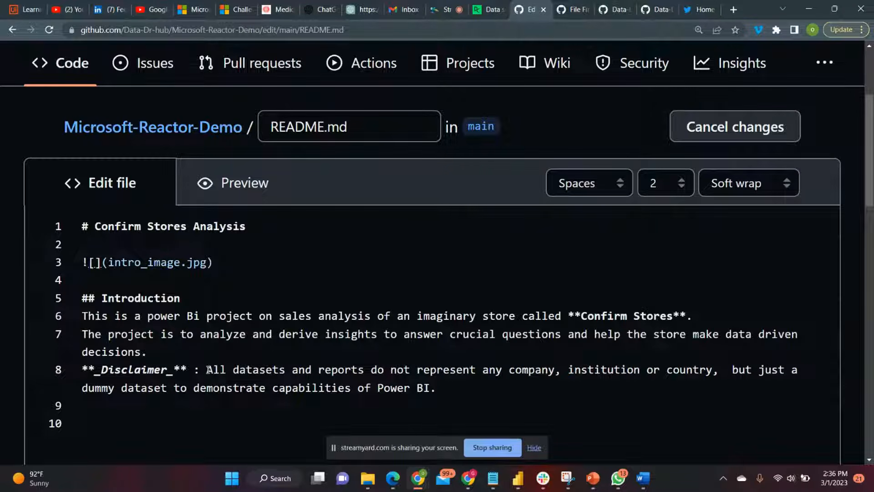
Italicize the disclaimer sentence by enclosing it in underscores and add two new lines after it
{"action": "left_click", "coordinate": [207, 369]}
{"action": "type", "text": "_"}
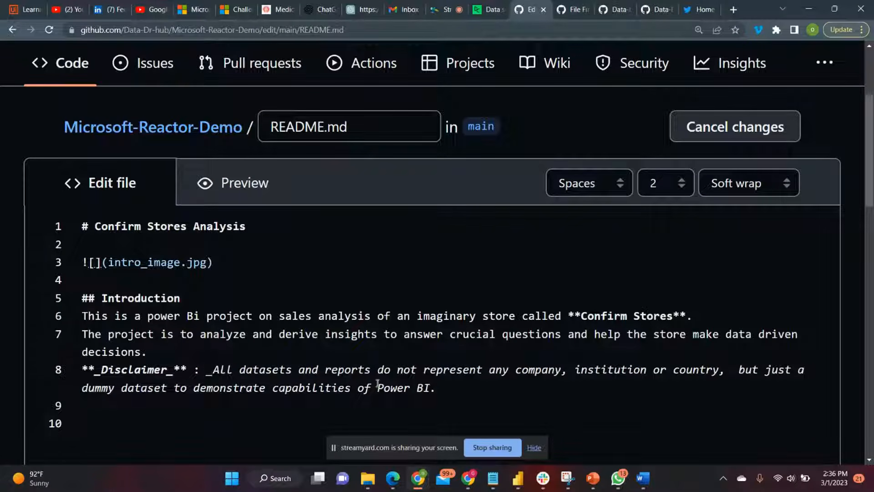
{"action": "left_click", "coordinate": [437, 389]}
{"action": "scroll", "coordinate": [556, 396], "scroll_direction": "down", "scroll_amount": 2}
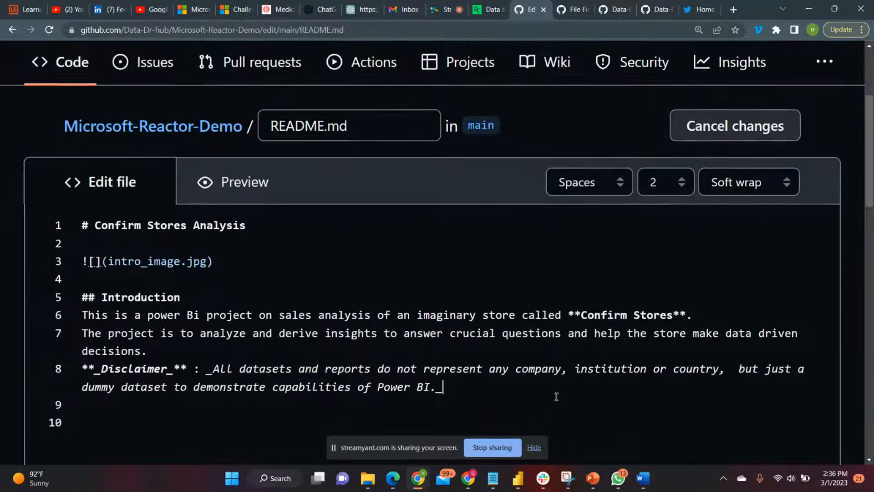
{"action": "key", "text": "Return"}
{"action": "key", "text": "Return"}
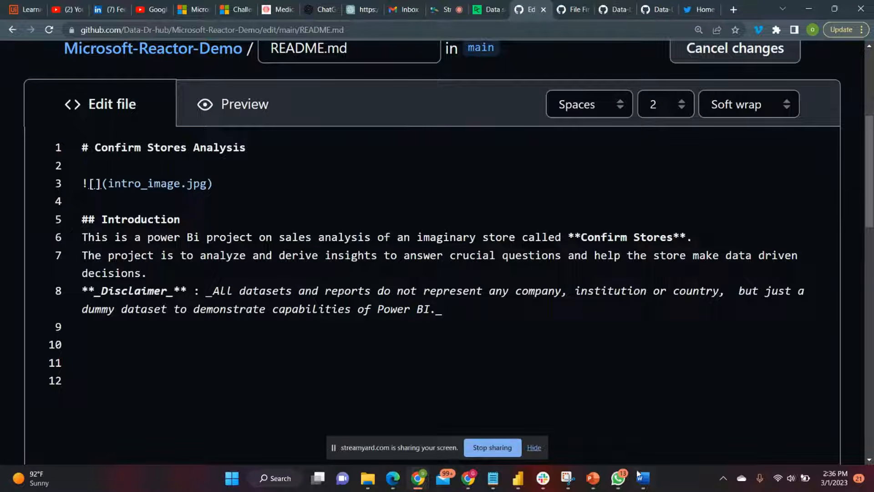
Copy the Problem statement heading and its three questions from Word, and begin a level-two heading with "##" below the disclaimer in README.md
{"action": "mouse_move", "coordinate": [640, 476]}
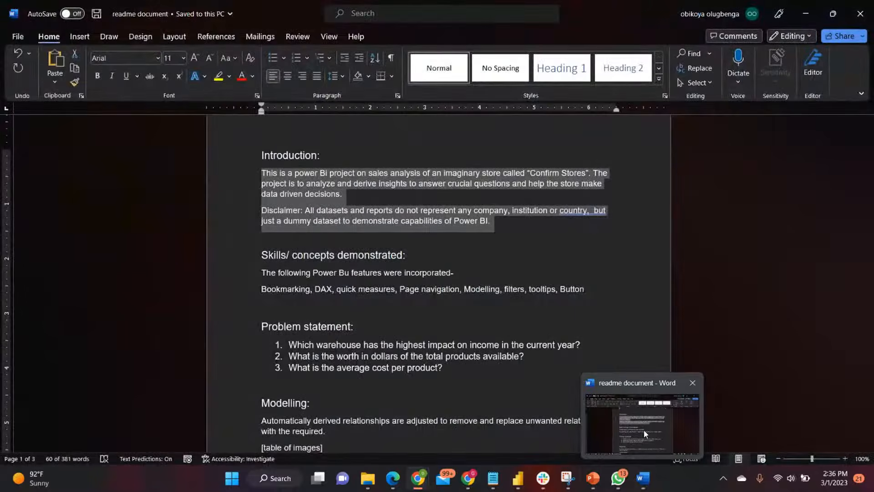
{"action": "left_click", "coordinate": [644, 430]}
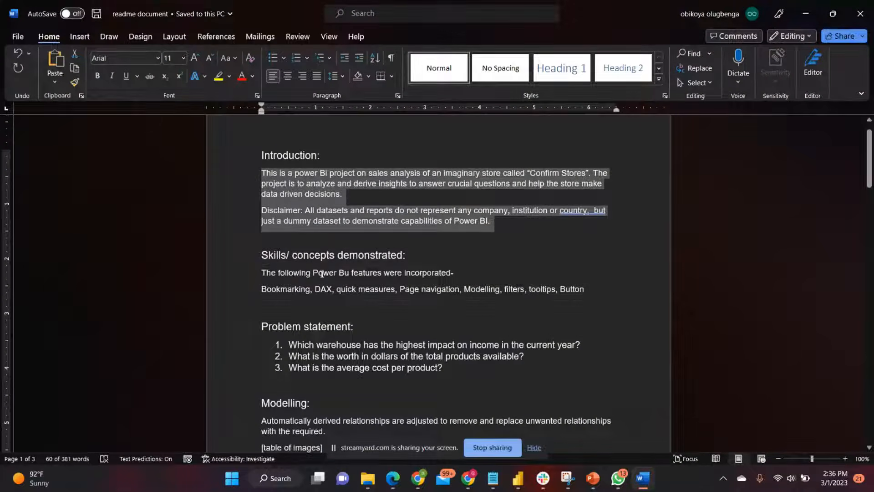
{"action": "left_click_drag", "start_coordinate": [261, 255], "coordinate": [588, 289]}
{"action": "left_click", "coordinate": [301, 278]}
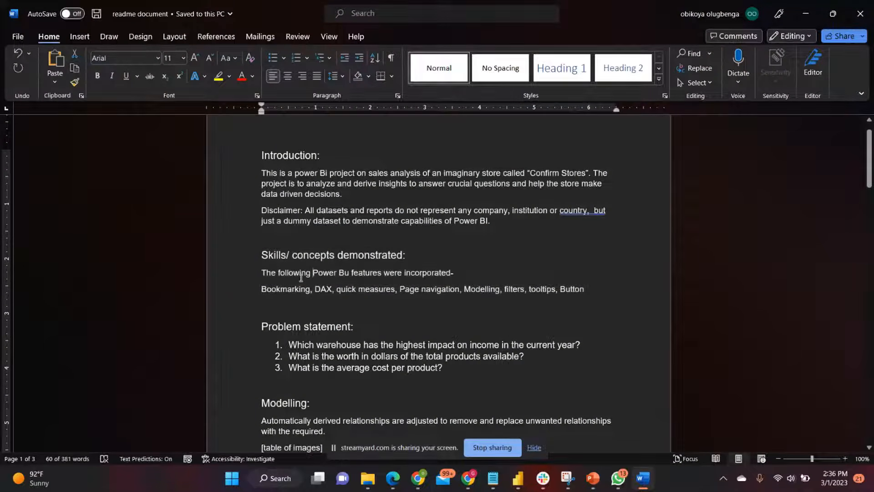
{"action": "left_click_drag", "start_coordinate": [262, 325], "coordinate": [443, 370]}
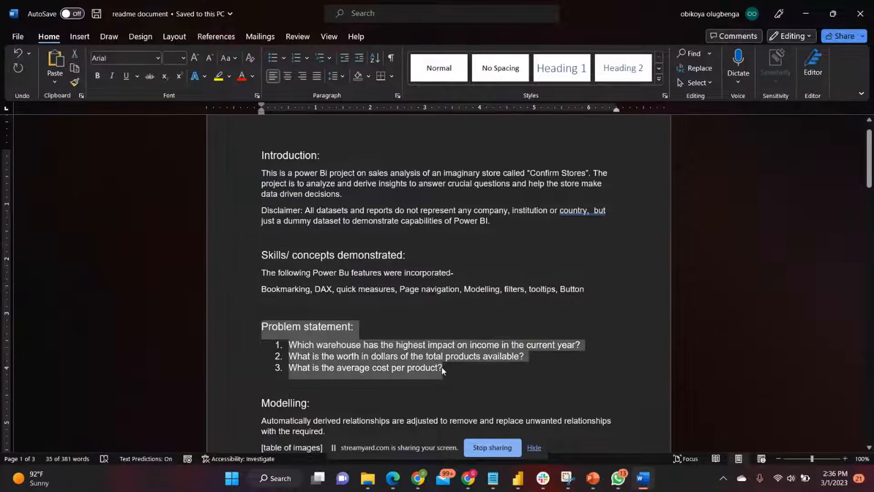
{"action": "left_click", "coordinate": [640, 483]}
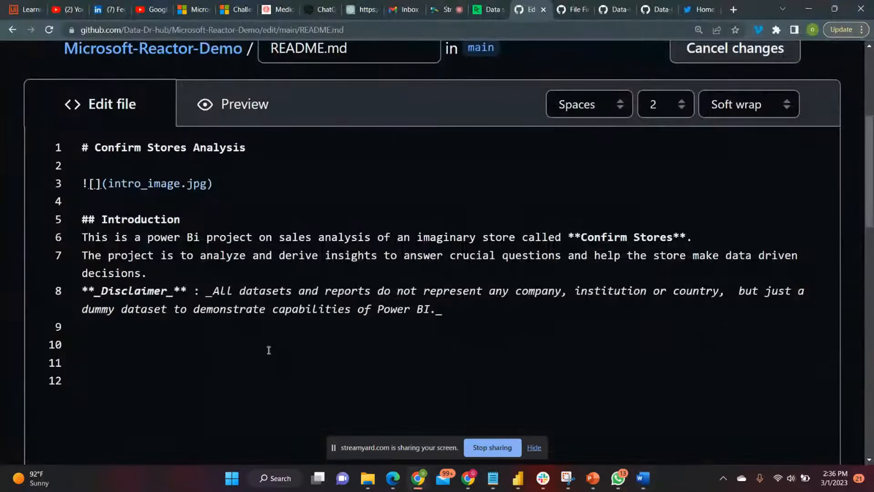
{"action": "left_click", "coordinate": [223, 351]}
{"action": "type", "text": "##"}
Insert a blank line under the Introduction heading and a "---" horizontal rule directly below the intro image
{"action": "left_click", "coordinate": [205, 223]}
{"action": "key", "text": "Return"}
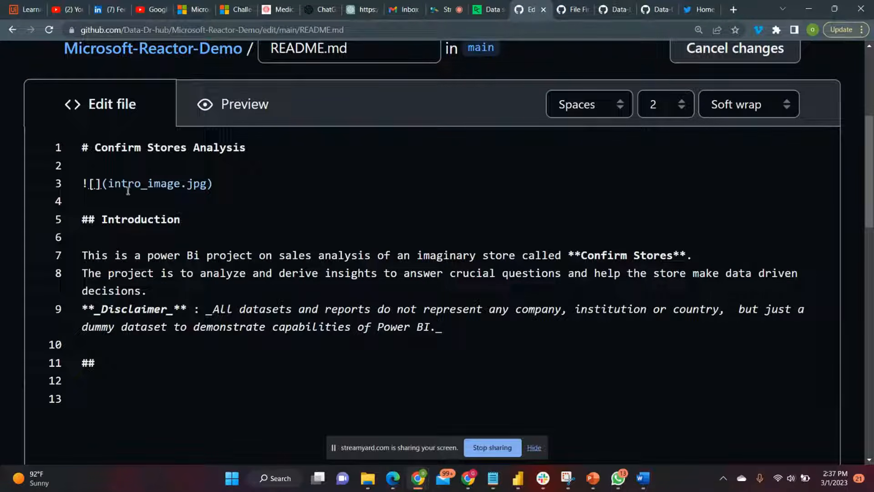
{"action": "key", "text": "Return"}
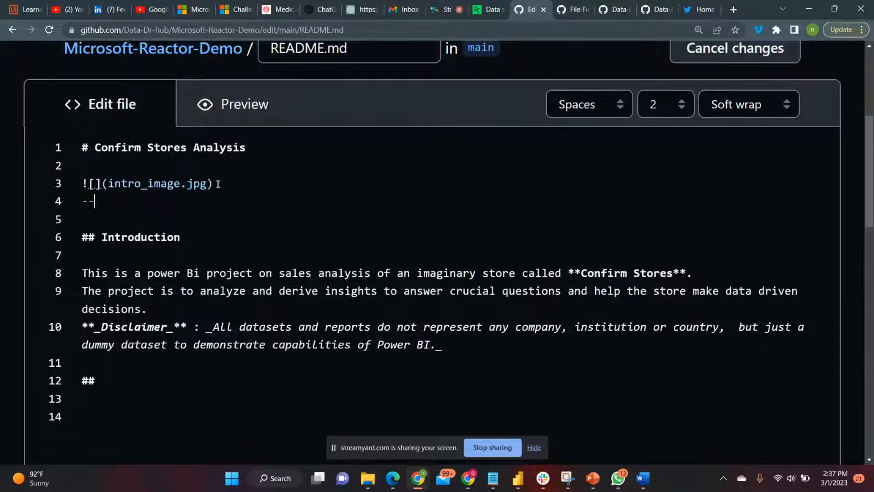
{"action": "type", "text": "-"}
{"action": "key", "text": "BackSpace"}
{"action": "key", "text": "BackSpace"}
{"action": "key", "text": "BackSpace"}
{"action": "type", "text": "---"}
Preview the README and examine the title, intro image, horizontal rule and formatted introduction text
{"action": "left_click", "coordinate": [229, 100]}
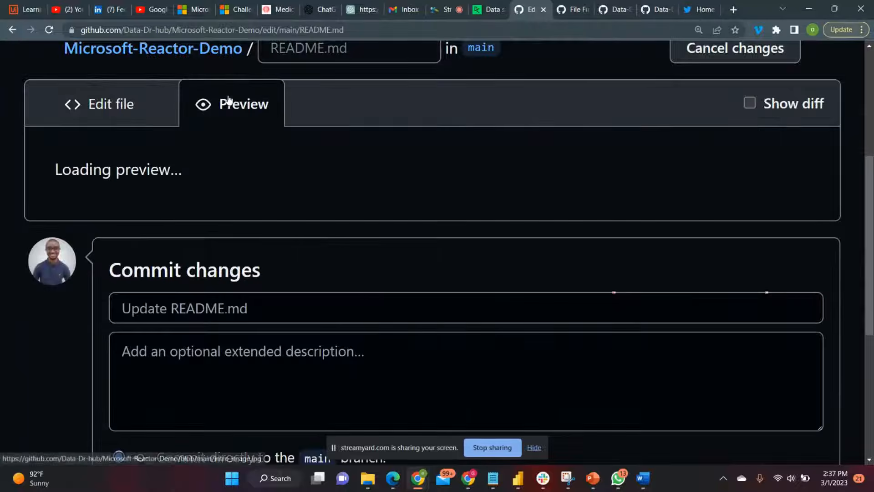
{"action": "scroll", "coordinate": [174, 254], "scroll_direction": "up", "scroll_amount": 10}
{"action": "scroll", "coordinate": [175, 253], "scroll_direction": "down", "scroll_amount": 5}
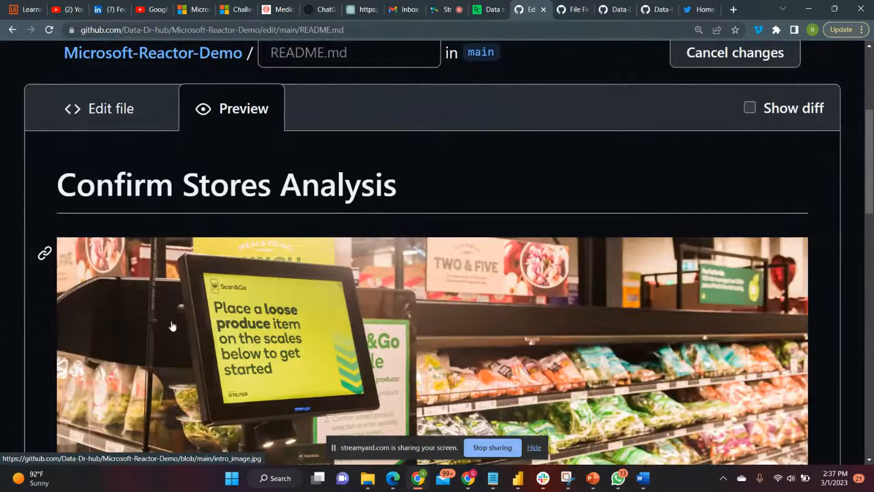
{"action": "scroll", "coordinate": [172, 325], "scroll_direction": "down", "scroll_amount": 1}
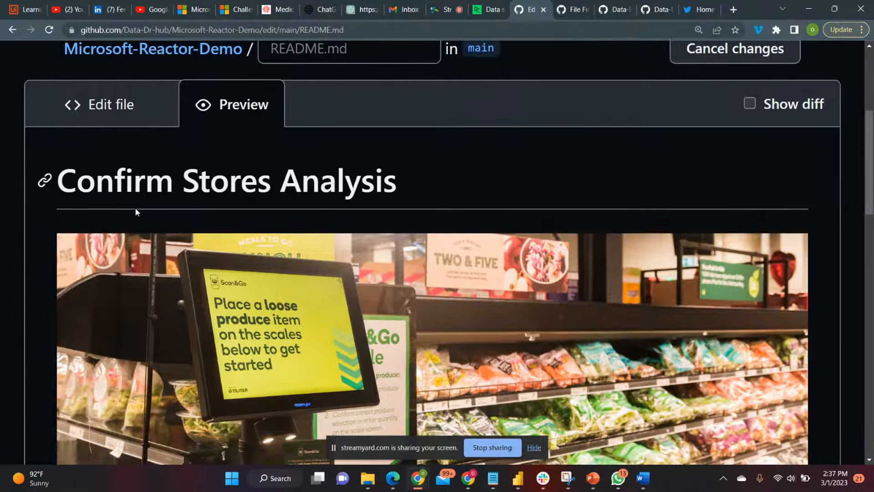
{"action": "scroll", "coordinate": [109, 335], "scroll_direction": "down", "scroll_amount": 8}
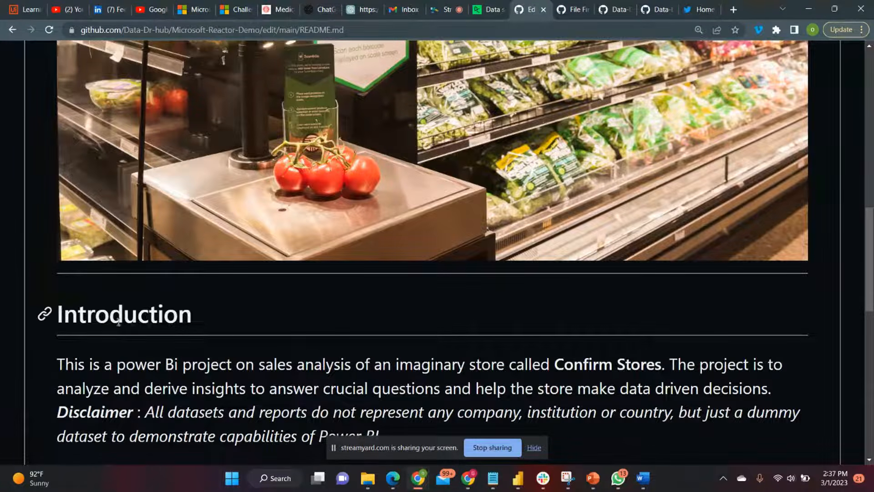
{"action": "scroll", "coordinate": [91, 339], "scroll_direction": "down", "scroll_amount": 5}
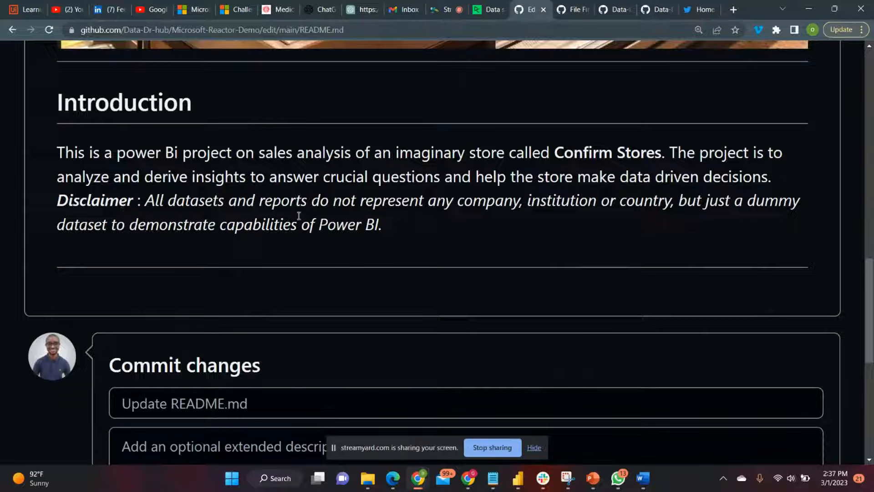
Return to editing the file and insert a blank line between the introduction paragraph and the disclaimer
{"action": "scroll", "coordinate": [389, 236], "scroll_direction": "up", "scroll_amount": 10}
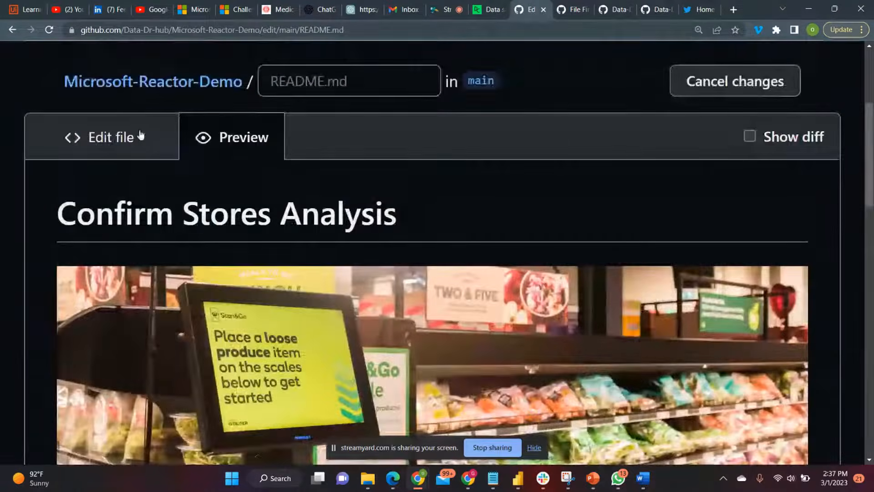
{"action": "left_click", "coordinate": [141, 135]}
{"action": "scroll", "coordinate": [358, 289], "scroll_direction": "down", "scroll_amount": 2}
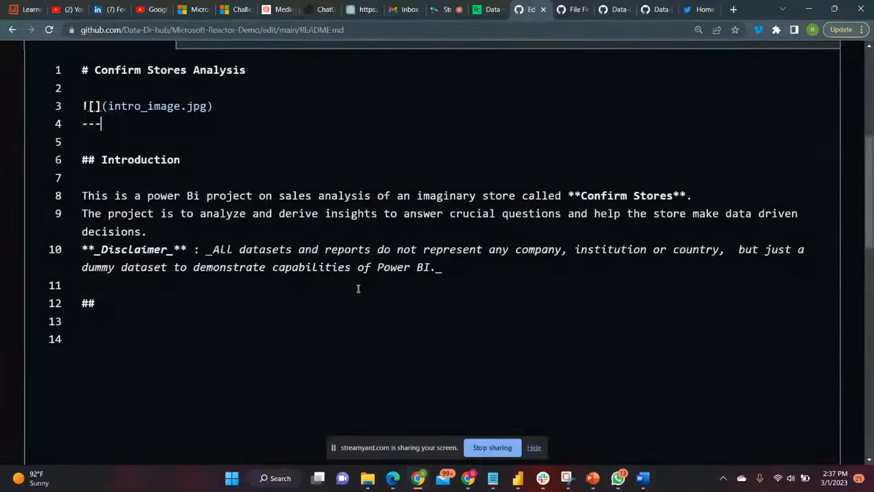
{"action": "left_click", "coordinate": [231, 232]}
{"action": "key", "text": "Return"}
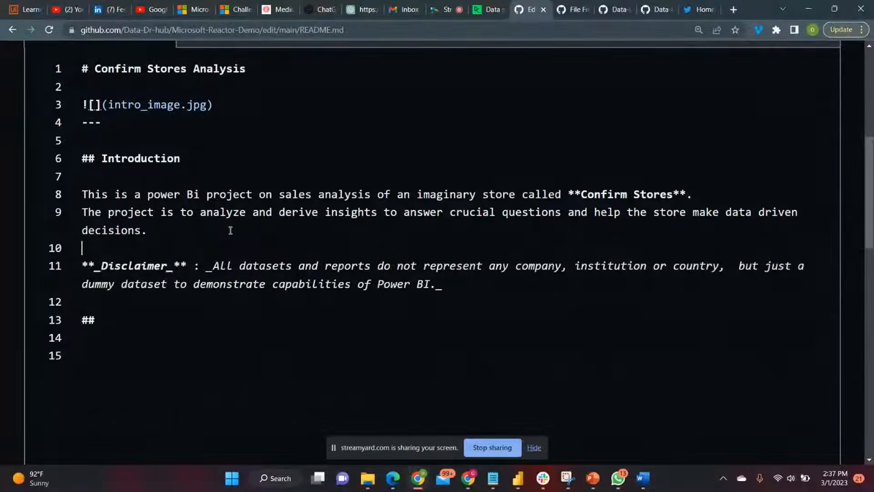
Complete the heading as "## Problem statement" and paste the copied problem statement text with its three numbered questions below it
{"action": "left_click", "coordinate": [113, 323]}
{"action": "type", "text": "Problem state,"}
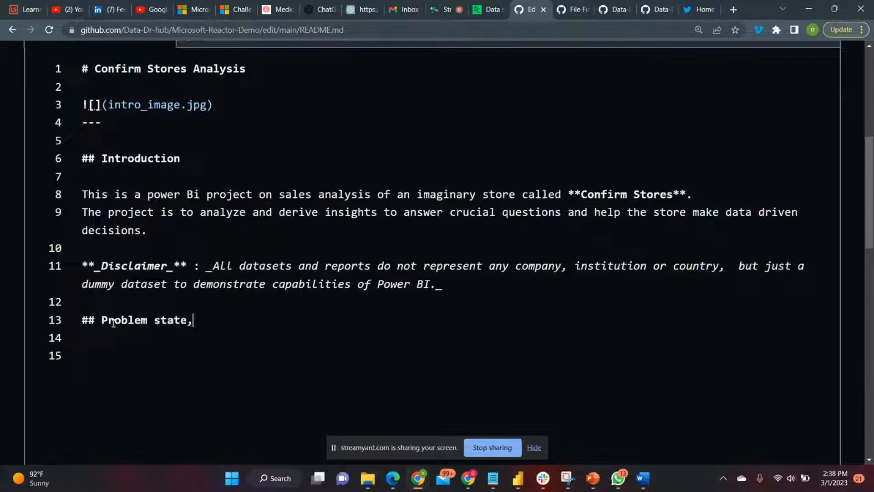
{"action": "type", "text": "c"}
{"action": "key", "text": "BackSpace"}
{"action": "key", "text": "BackSpace"}
{"action": "type", "text": "ment"}
{"action": "key", "text": "Return"}
{"action": "key", "text": "Return"}
{"action": "type", "text": "Problem statement: 1.  Which warehouse has the highest impact on income in the current year? 2.  What is the worth in dollars of the total products available? 3.  What is the average cost per product?"}
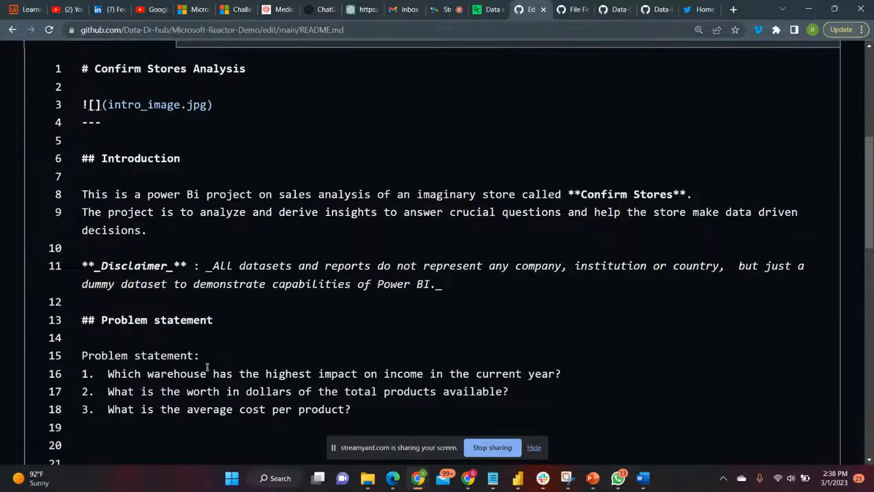
Delete the duplicate "Problem statement:" line and the blank line between the heading and the numbered questions
{"action": "left_click_drag", "start_coordinate": [201, 361], "coordinate": [81, 360]}
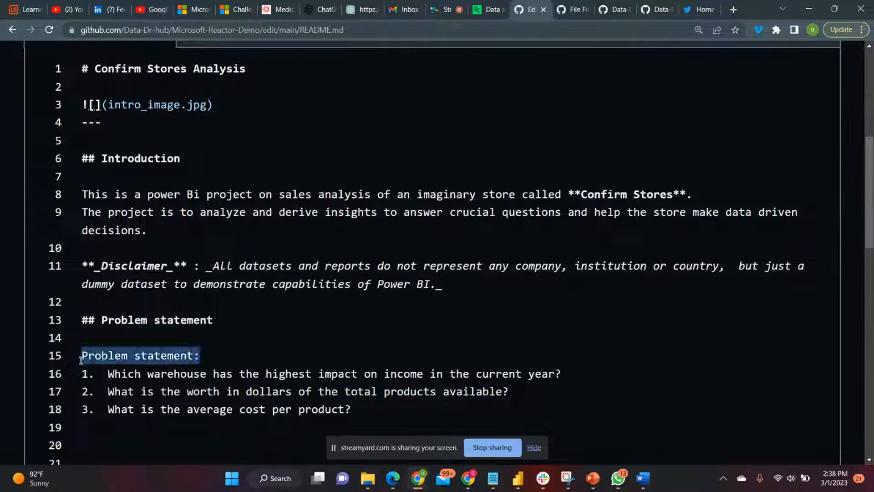
{"action": "key", "text": "BackSpace"}
{"action": "key", "text": "BackSpace"}
{"action": "key", "text": "BackSpace"}
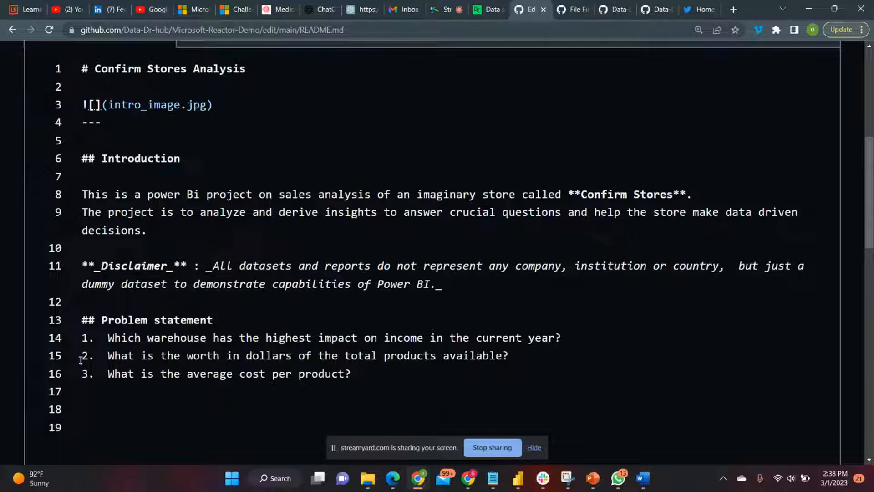
Add blank lines below the third question and remove the automatic list number 4
{"action": "left_click", "coordinate": [360, 375]}
{"action": "scroll", "coordinate": [500, 330], "scroll_direction": "down", "scroll_amount": 1}
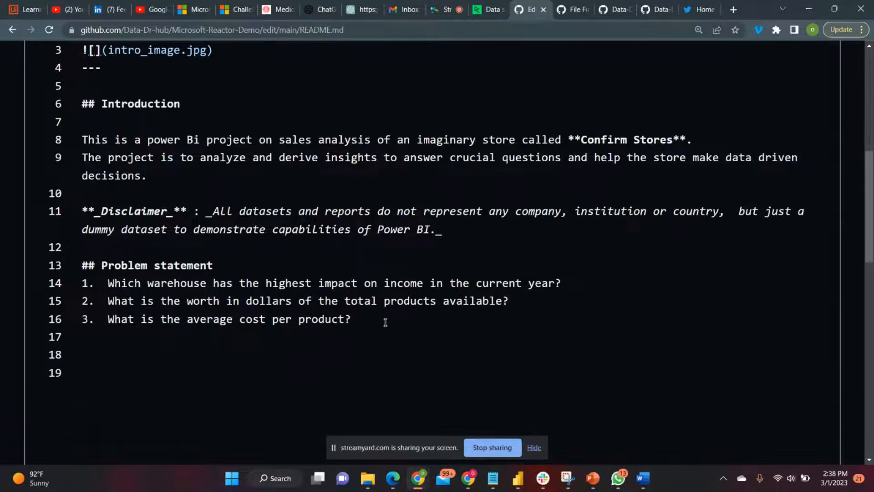
{"action": "key", "text": "Return"}
{"action": "key", "text": "BackSpace"}
{"action": "key", "text": "BackSpace"}
{"action": "scroll", "coordinate": [377, 325], "scroll_direction": "down", "scroll_amount": 1}
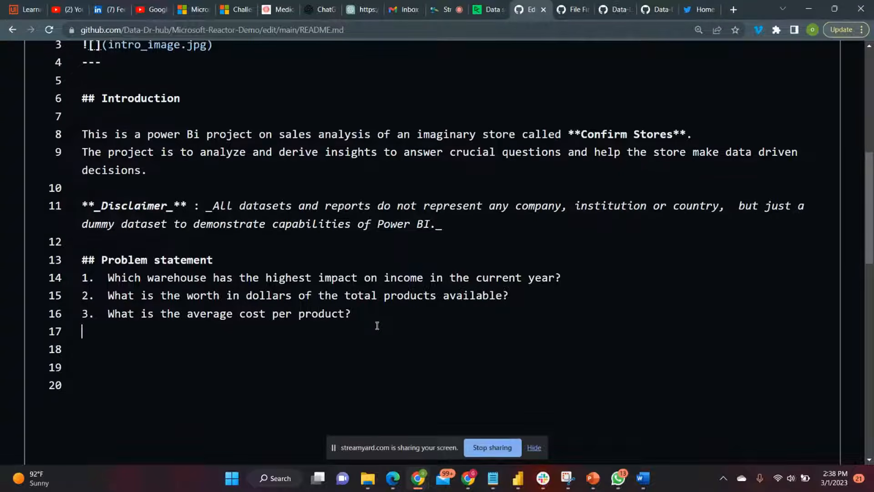
{"action": "left_click", "coordinate": [363, 314]}
{"action": "key", "text": "Return"}
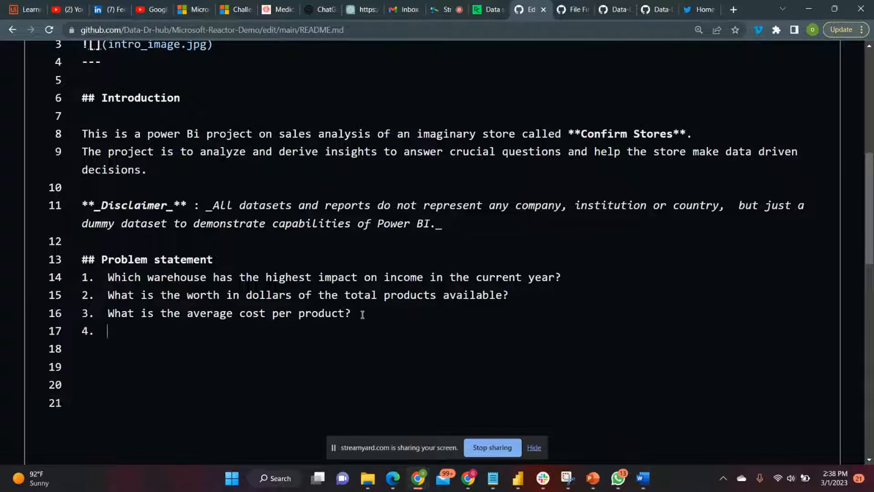
{"action": "key", "text": "BackSpace"}
{"action": "key", "text": "Return"}
Copy the Skills/ concepts demonstrated section from the Word document and paste it into the README below the problem statement questions
{"action": "left_click", "coordinate": [643, 478]}
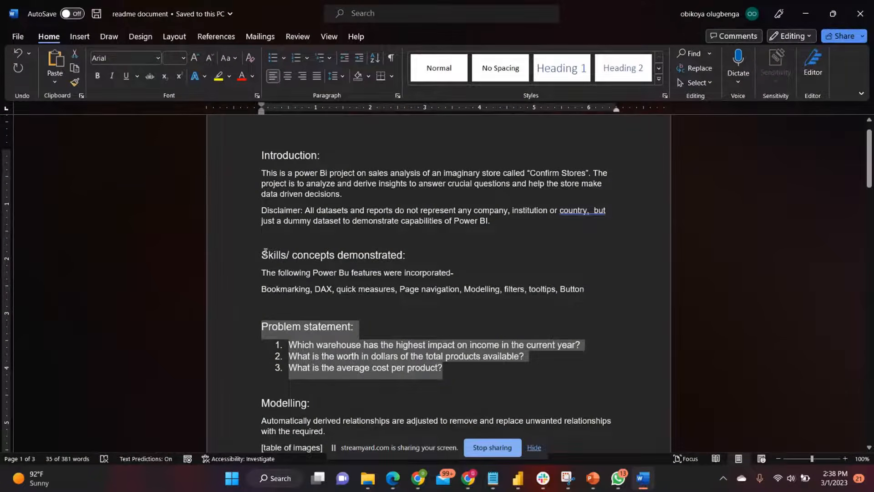
{"action": "left_click_drag", "start_coordinate": [261, 255], "coordinate": [582, 287]}
{"action": "key", "text": "ctrl+c"}
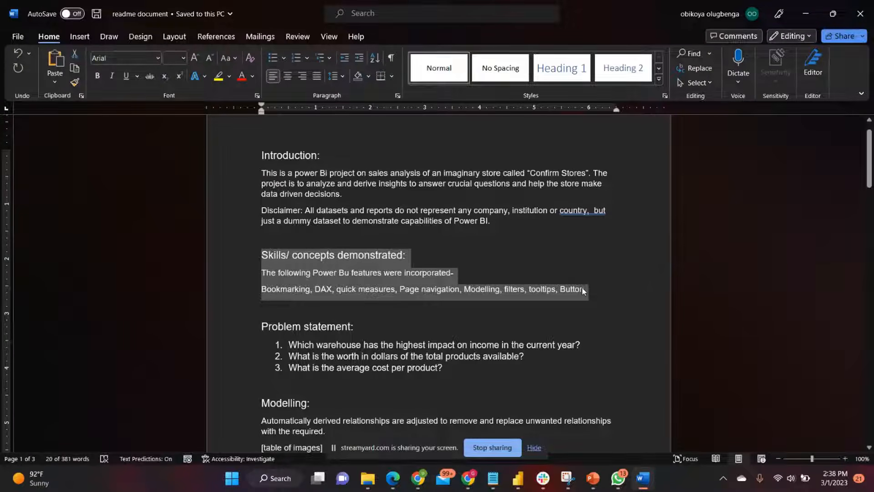
{"action": "left_click", "coordinate": [644, 480]}
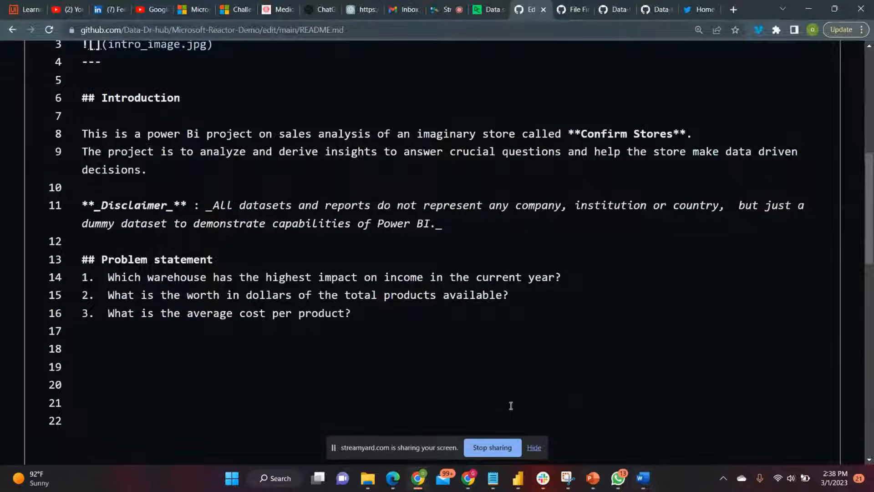
{"action": "key", "text": "ctrl+v"}
Make the skills title a "##" heading followed by a blank line, and correct its sentence to "The following Power BI features were incorporated:"
{"action": "left_click", "coordinate": [82, 349]}
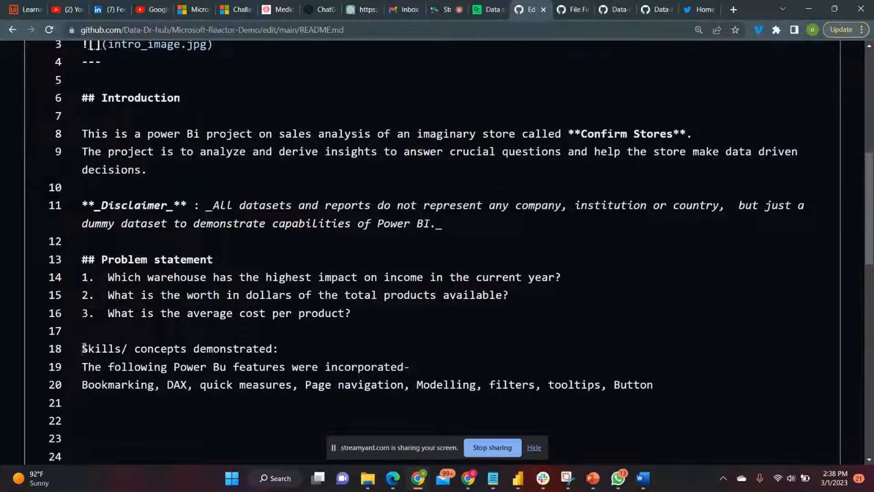
{"action": "type", "text": "##"}
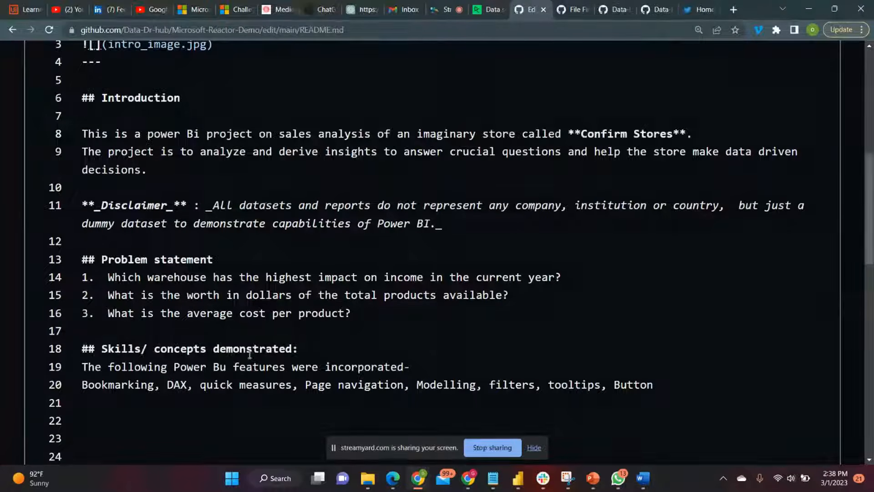
{"action": "left_click", "coordinate": [309, 349]}
{"action": "key", "text": "Return"}
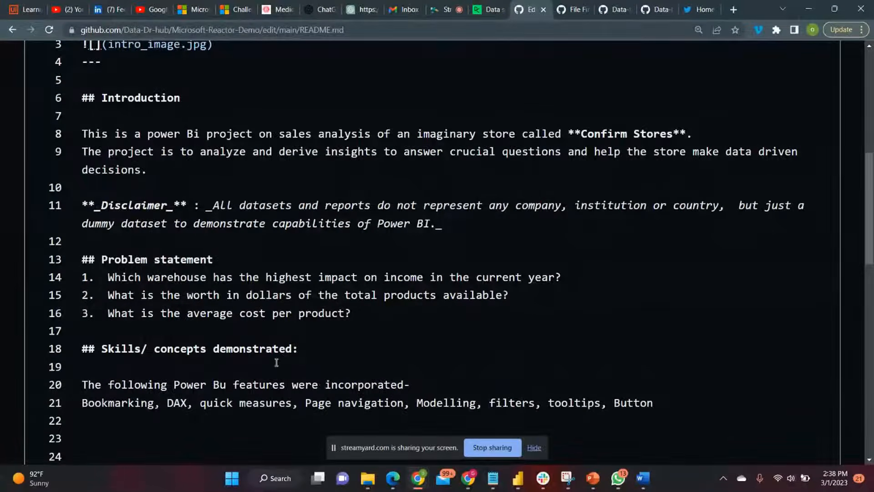
{"action": "scroll", "coordinate": [238, 373], "scroll_direction": "down", "scroll_amount": 2}
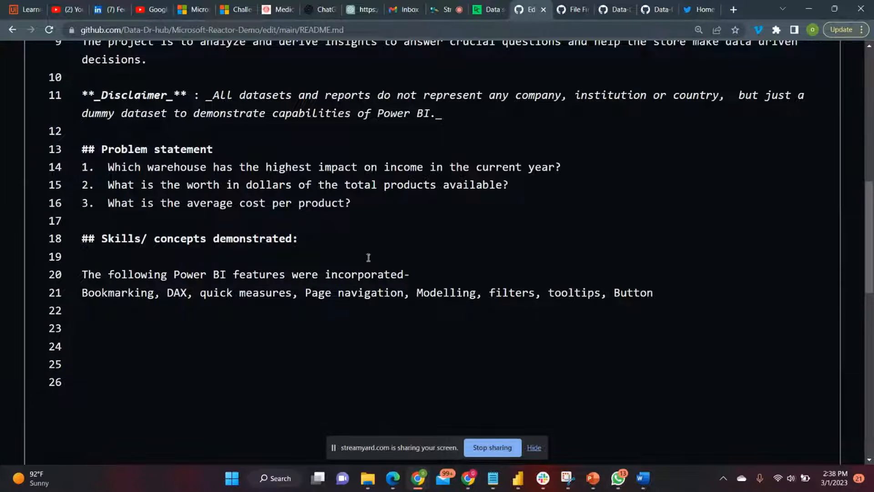
{"action": "key", "text": "BackSpace"}
Split Bookmarking, DAX and Quick measures into separate "-" bullets, capitalizing the Q in Quick measures
{"action": "left_click", "coordinate": [83, 292]}
{"action": "type", "text": "-"}
{"action": "left_click", "coordinate": [181, 292]}
{"action": "key", "text": "Return"}
{"action": "type", "text": "-"}
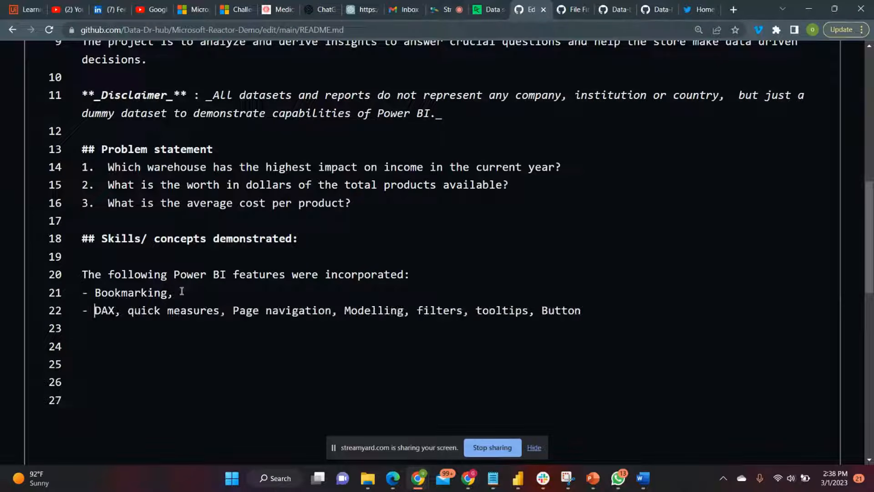
{"action": "left_click", "coordinate": [137, 310]}
{"action": "key", "text": "BackSpace"}
{"action": "type", "text": "Q"}
{"action": "key", "text": "Left"}
{"action": "key", "text": "Return"}
{"action": "type", "text": "-"}
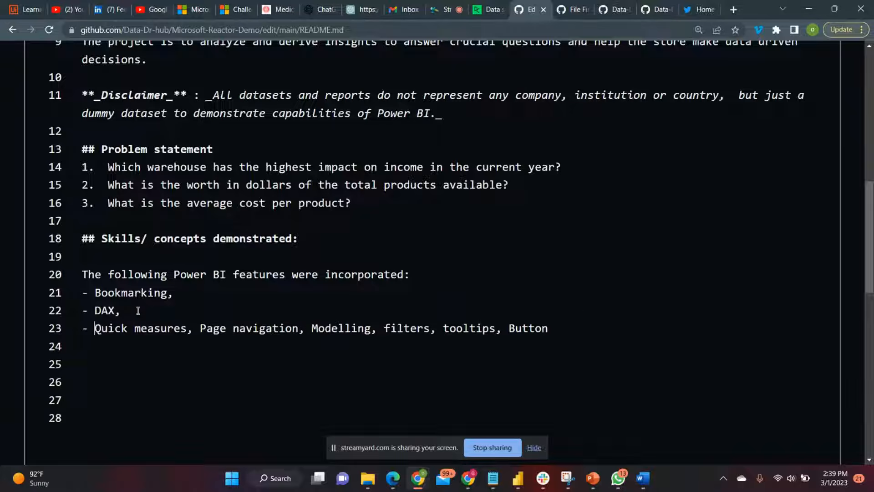
Put Page navigation, Modelling and Filters on their own "-" bullet lines, capitalizing the F in Filters
{"action": "left_click", "coordinate": [204, 329]}
{"action": "key", "text": "Return"}
{"action": "type", "text": "-"}
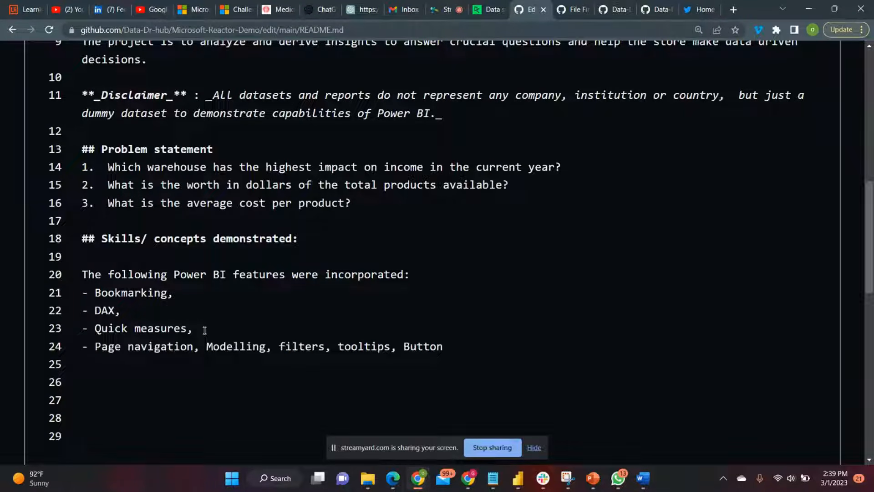
{"action": "left_click", "coordinate": [209, 345]}
{"action": "key", "text": "Return"}
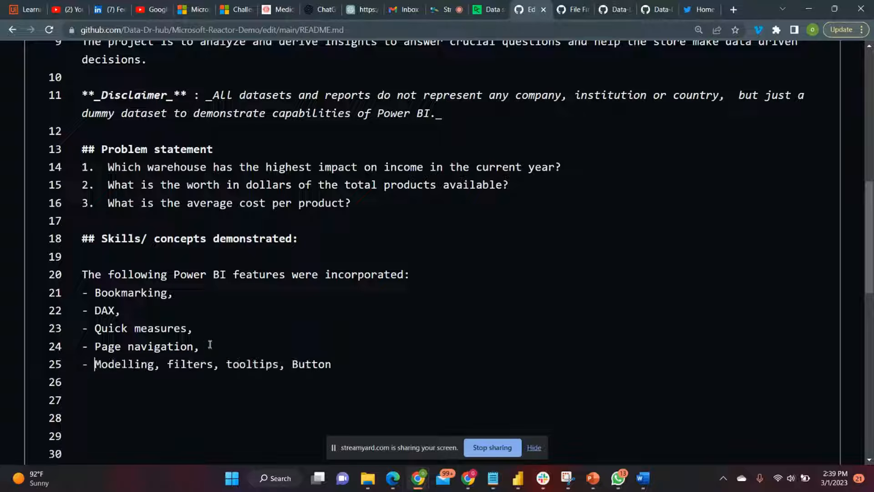
{"action": "type", "text": "-"}
{"action": "left_click", "coordinate": [174, 365]}
{"action": "key", "text": "BackSpace"}
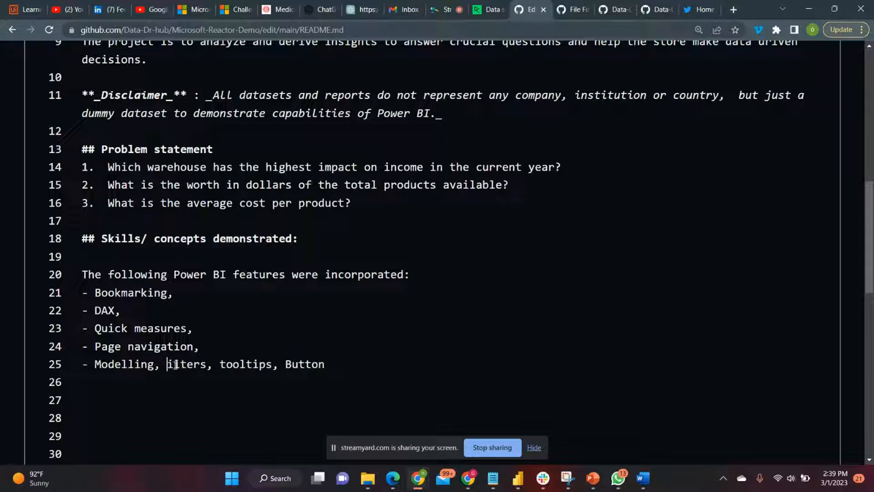
{"action": "type", "text": "F"}
{"action": "key", "text": "Left"}
{"action": "key", "text": "Return"}
{"action": "type", "text": "-"}
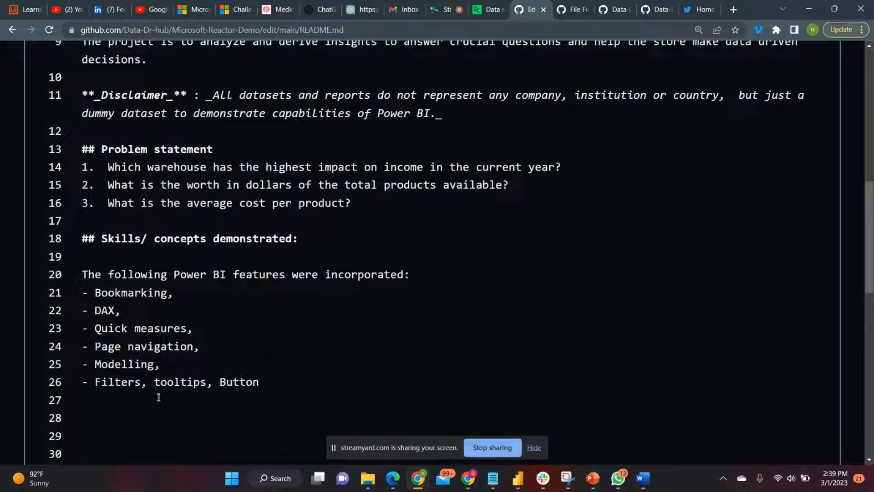
Separate tooltips and Button into their own "-" bullet lines at the end of the feature list
{"action": "left_click", "coordinate": [155, 383]}
{"action": "key", "text": "Return"}
{"action": "type", "text": "-"}
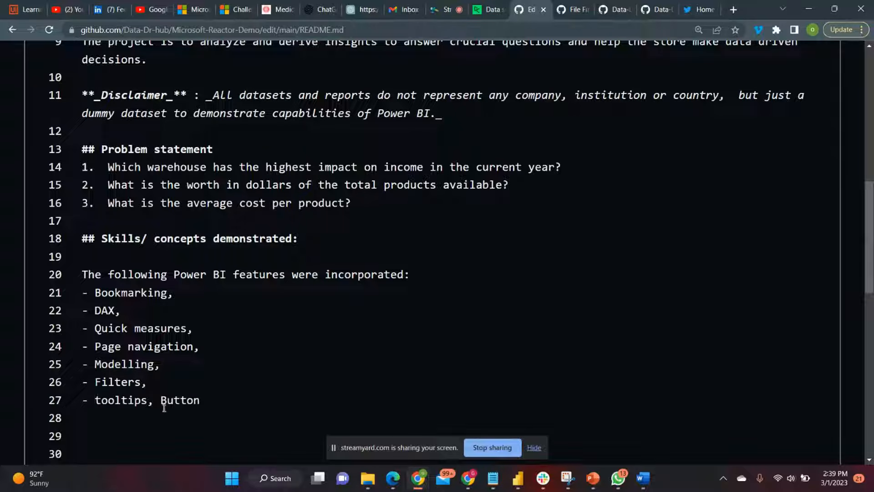
{"action": "left_click", "coordinate": [161, 401]}
{"action": "key", "text": "Return"}
{"action": "type", "text": "-"}
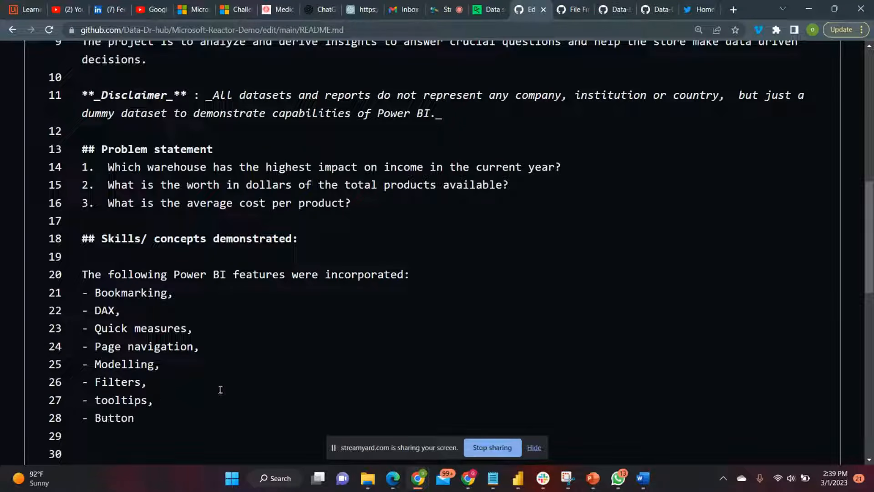
Preview the README and examine the rendered skills heading and bulleted feature list
{"action": "scroll", "coordinate": [250, 369], "scroll_direction": "up", "scroll_amount": 10}
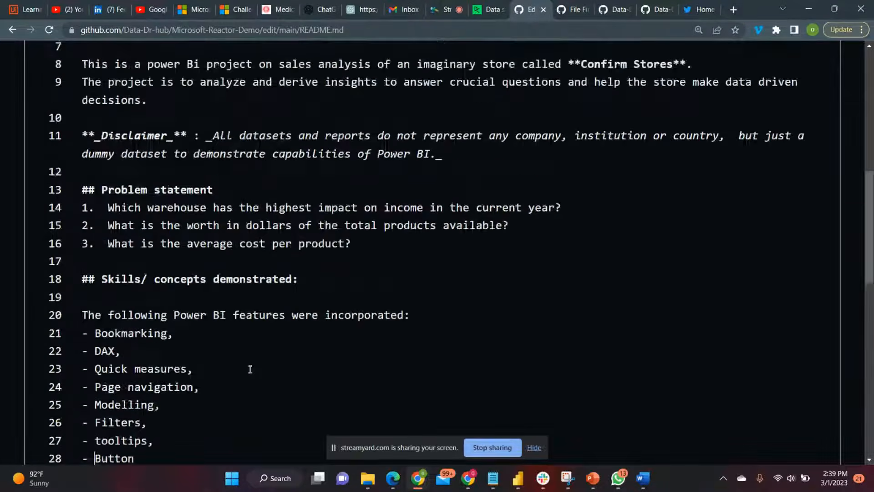
{"action": "left_click", "coordinate": [215, 353]}
{"action": "scroll", "coordinate": [469, 285], "scroll_direction": "down", "scroll_amount": 20}
{"action": "scroll", "coordinate": [470, 284], "scroll_direction": "up", "scroll_amount": 5}
{"action": "scroll", "coordinate": [469, 284], "scroll_direction": "up", "scroll_amount": 2}
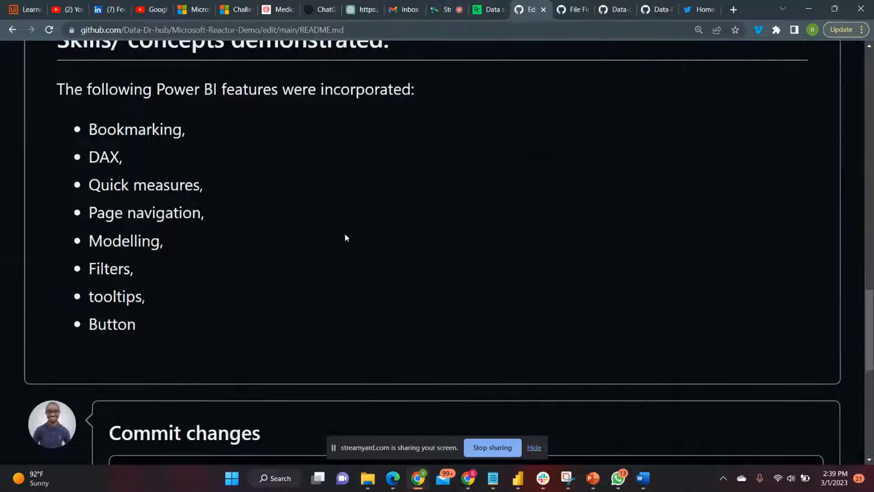
{"action": "scroll", "coordinate": [345, 233], "scroll_direction": "up", "scroll_amount": 15}
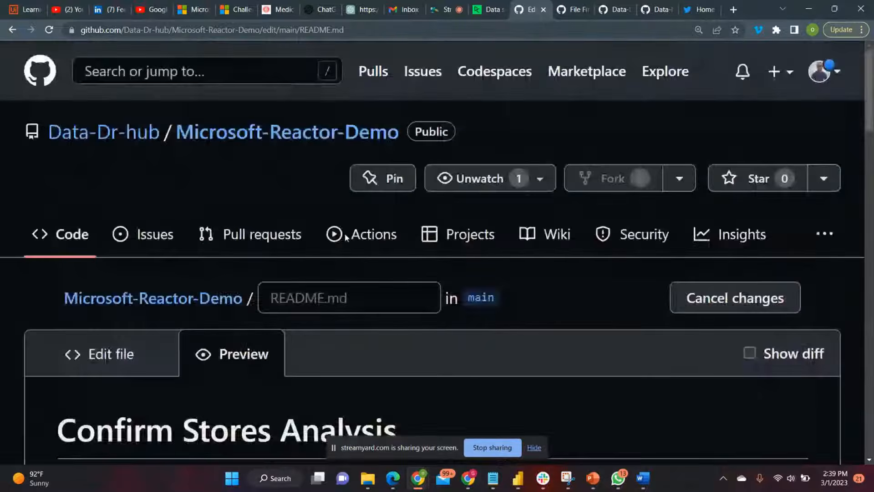
Return to editing the file and paste the Modelling section copied from the Word document below the skills list, leaving one blank line between
{"action": "left_click", "coordinate": [137, 354]}
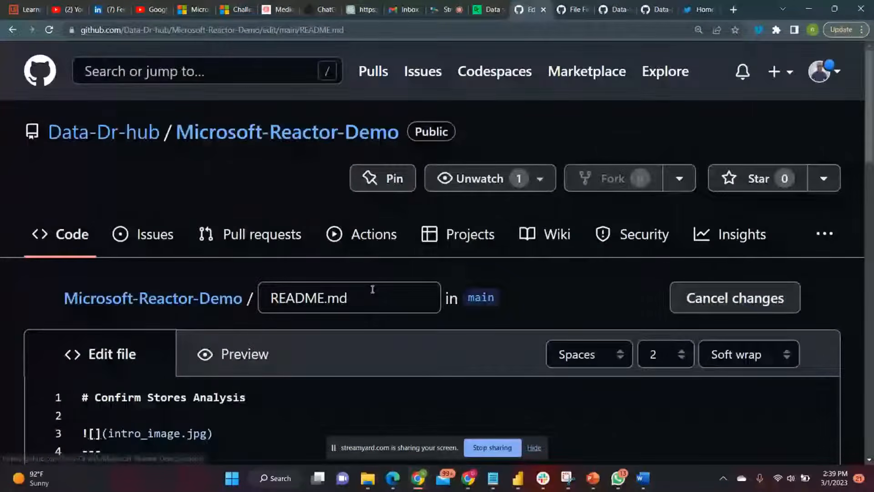
{"action": "scroll", "coordinate": [372, 289], "scroll_direction": "down", "scroll_amount": 14}
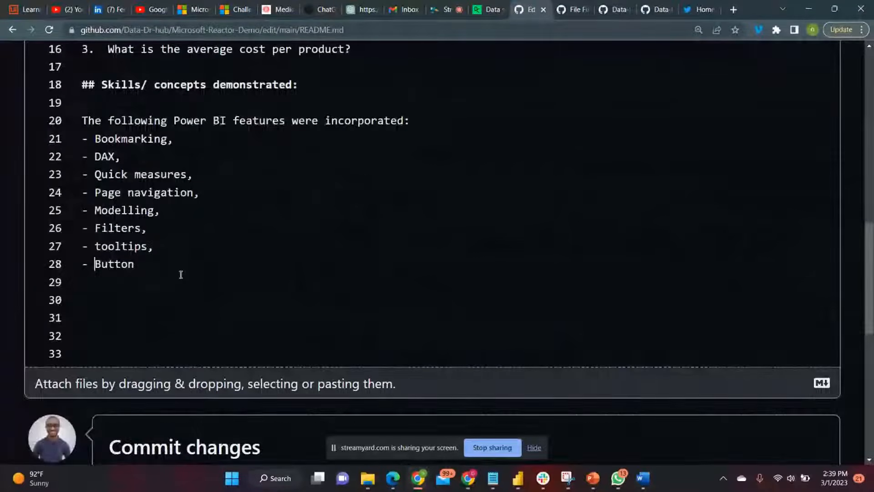
{"action": "left_click", "coordinate": [180, 275]}
{"action": "key", "text": "Up"}
{"action": "key", "text": "Down"}
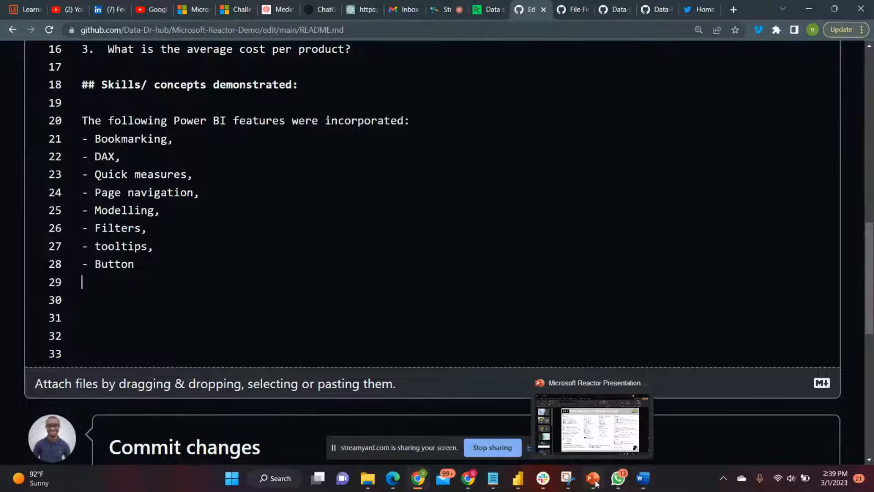
{"action": "left_click", "coordinate": [644, 486]}
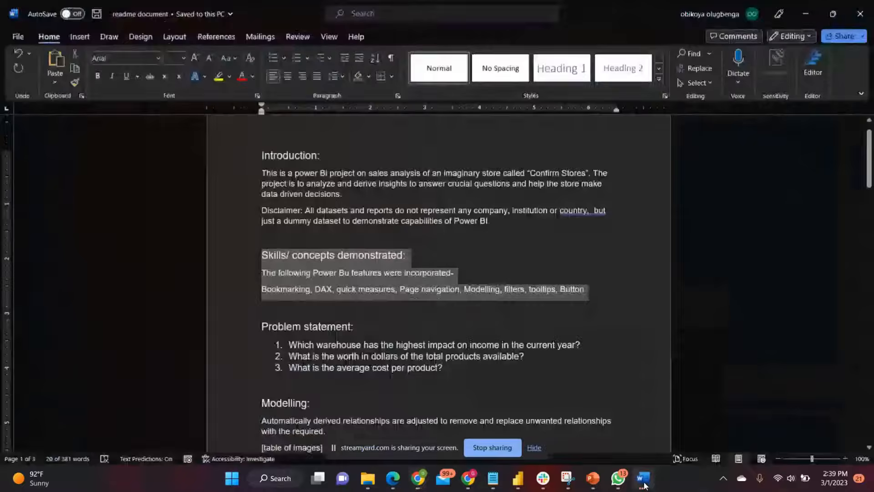
{"action": "left_click", "coordinate": [436, 318]}
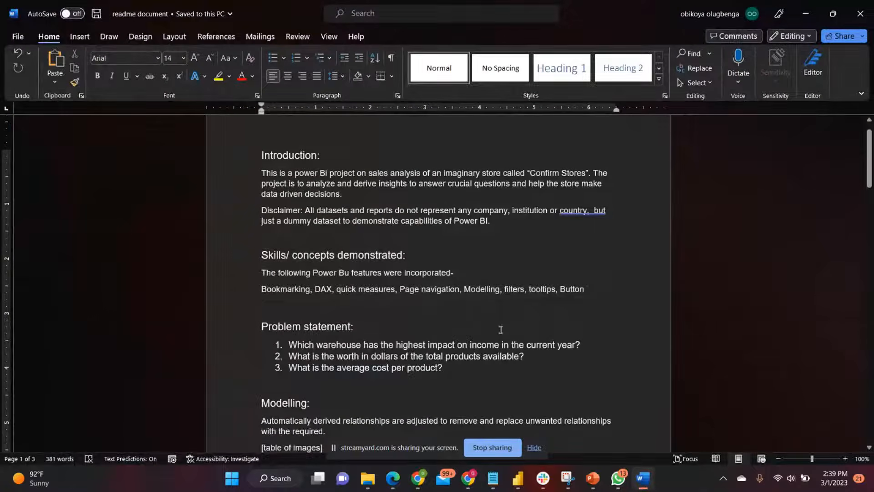
{"action": "scroll", "coordinate": [500, 328], "scroll_direction": "down", "scroll_amount": 5}
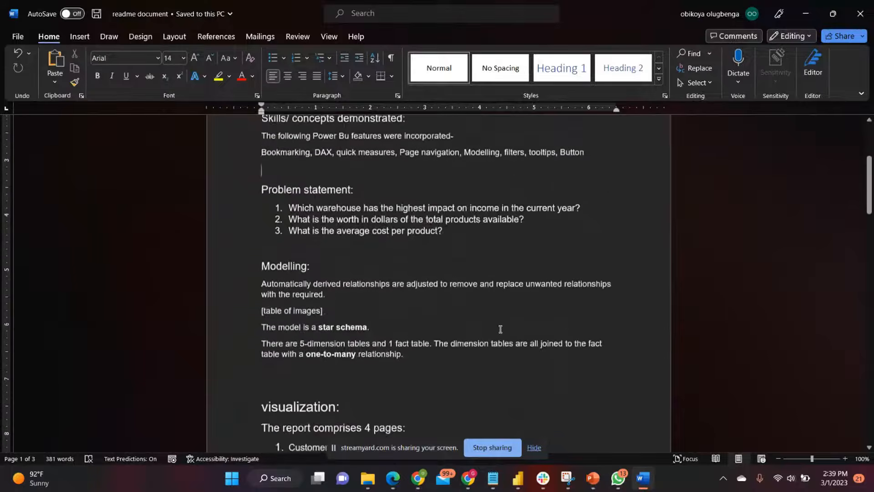
{"action": "left_click_drag", "start_coordinate": [262, 227], "coordinate": [407, 314]}
{"action": "key", "text": "ctrl+c"}
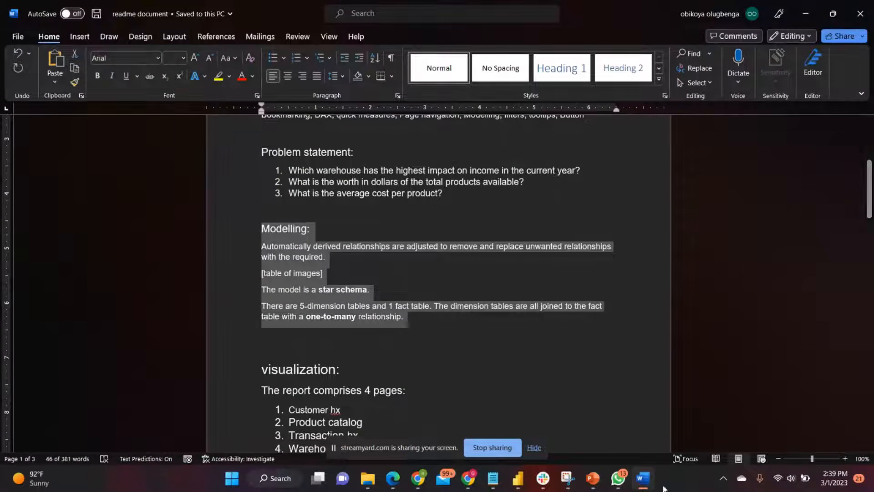
{"action": "left_click", "coordinate": [643, 487]}
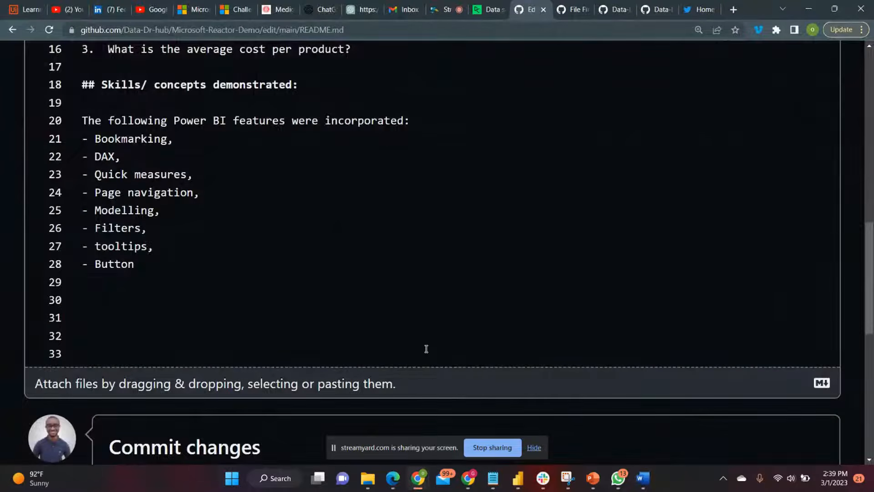
{"action": "key", "text": "Down"}
{"action": "key", "text": "ctrl+v"}
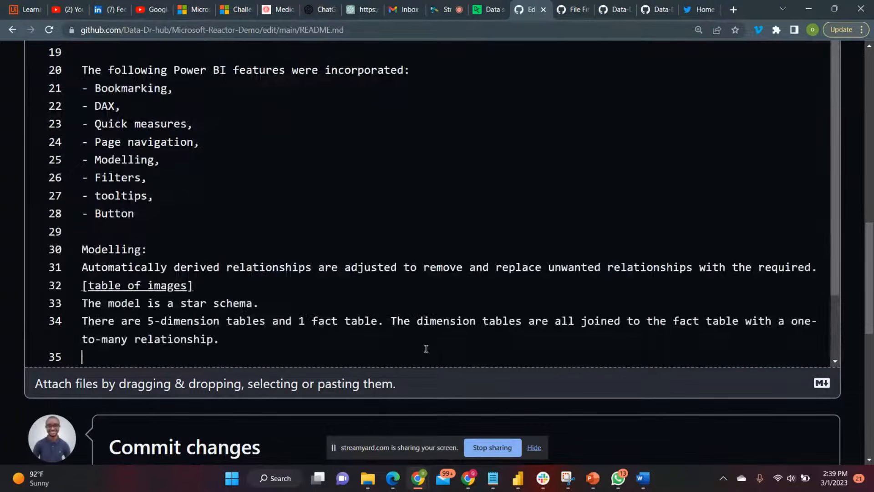
Format the Modelling title as a "##" heading and insert a blank line after the sentence about automatically derived relationships
{"action": "left_click", "coordinate": [82, 249]}
{"action": "type", "text": "##"}
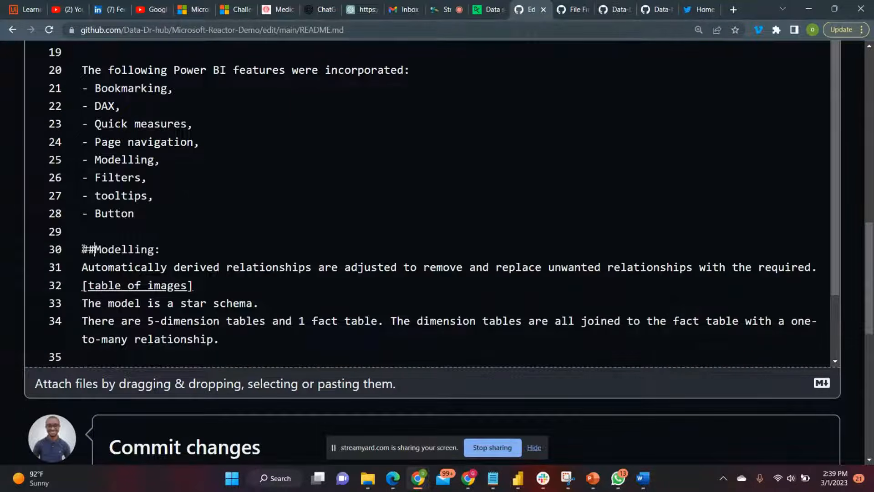
{"action": "scroll", "coordinate": [253, 261], "scroll_direction": "down", "scroll_amount": 2}
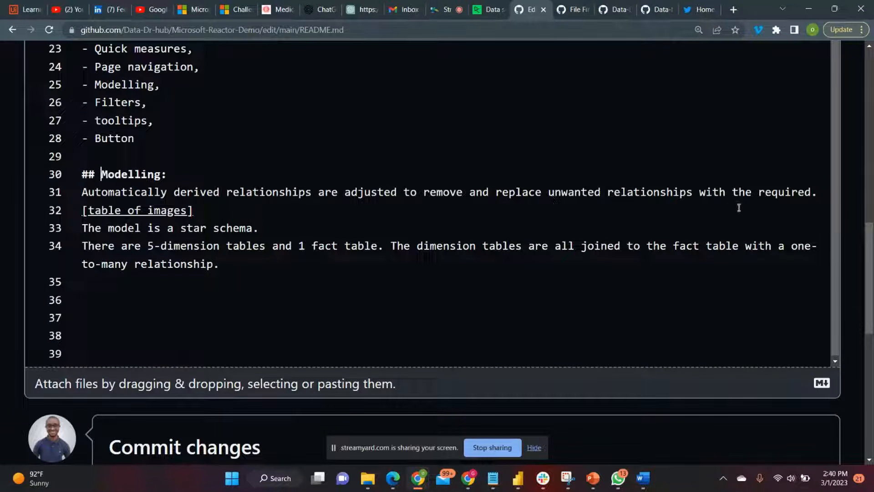
{"action": "left_click", "coordinate": [817, 193]}
{"action": "key", "text": "Return"}
{"action": "left_click", "coordinate": [220, 227]}
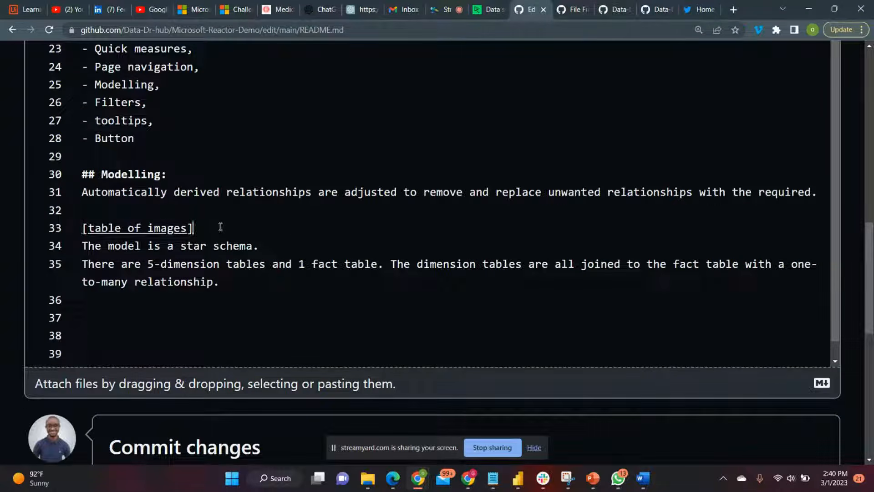
Separate the star schema sentence with a blank line and delete the "[table of images]" placeholder above it
{"action": "key", "text": "Return"}
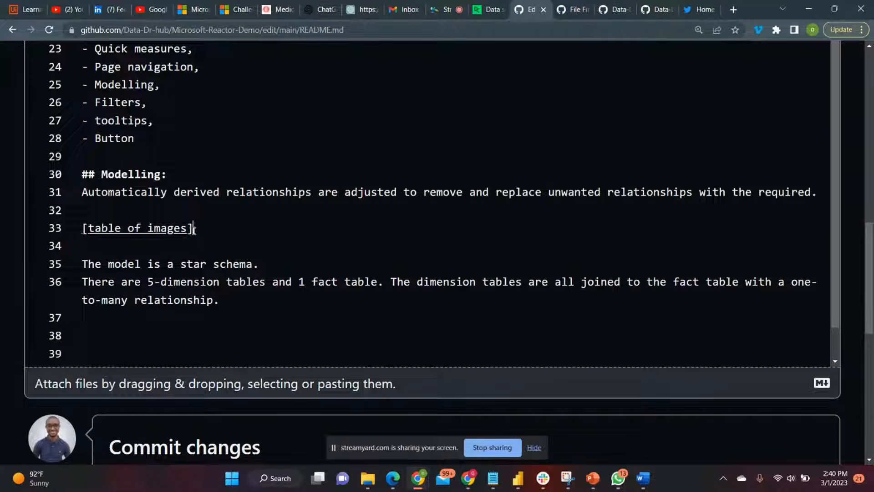
{"action": "key", "text": "BackSpace"}
{"action": "key", "text": "BackSpace"}
{"action": "key", "text": "BackSpace"}
{"action": "key", "text": "BackSpace"}
{"action": "key", "text": "BackSpace"}
{"action": "key", "text": "BackSpace"}
{"action": "key", "text": "BackSpace"}
{"action": "key", "text": "BackSpace"}
{"action": "key", "text": "BackSpace"}
{"action": "key", "text": "BackSpace"}
{"action": "key", "text": "BackSpace"}
{"action": "key", "text": "BackSpace"}
{"action": "key", "text": "BackSpace"}
{"action": "key", "text": "BackSpace"}
{"action": "key", "text": "BackSpace"}
{"action": "key", "text": "BackSpace"}
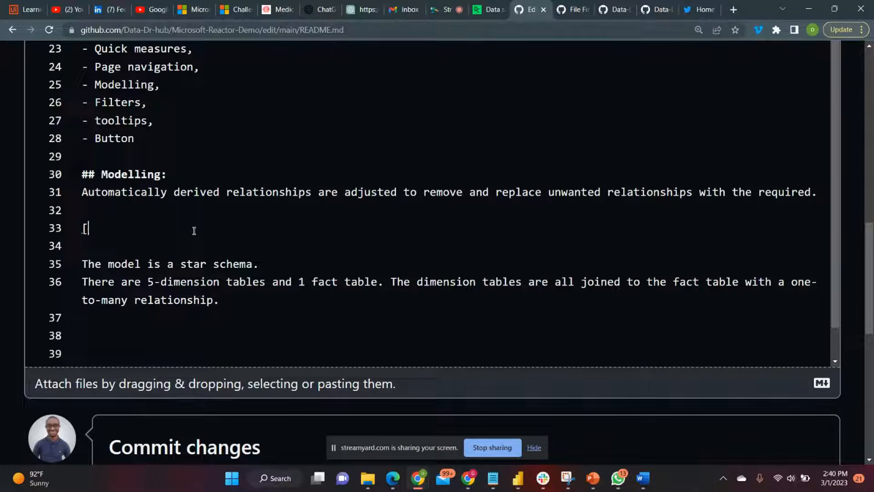
{"action": "key", "text": "BackSpace"}
{"action": "key", "text": "BackSpace"}
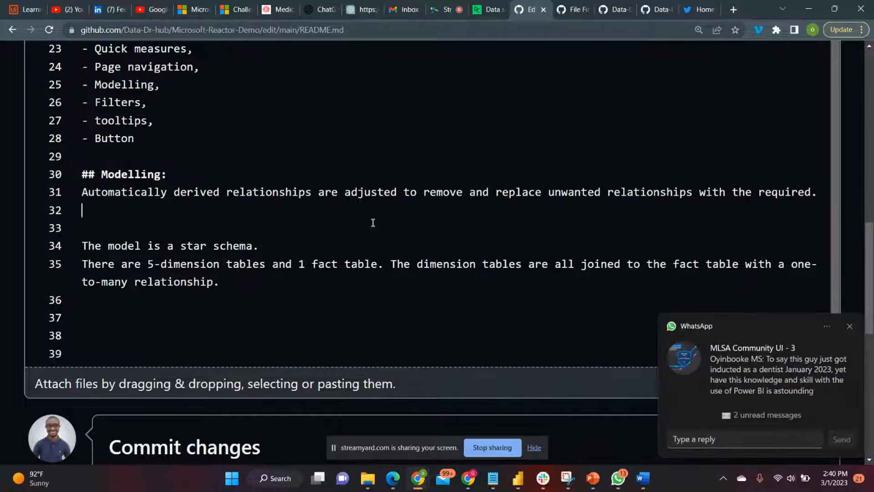
Write the table header row "Adjusted model | Auto-model" beneath the sentence about automatically derived relationships, leaving one blank line between
{"action": "key", "text": "Return"}
{"action": "type", "text": "A"}
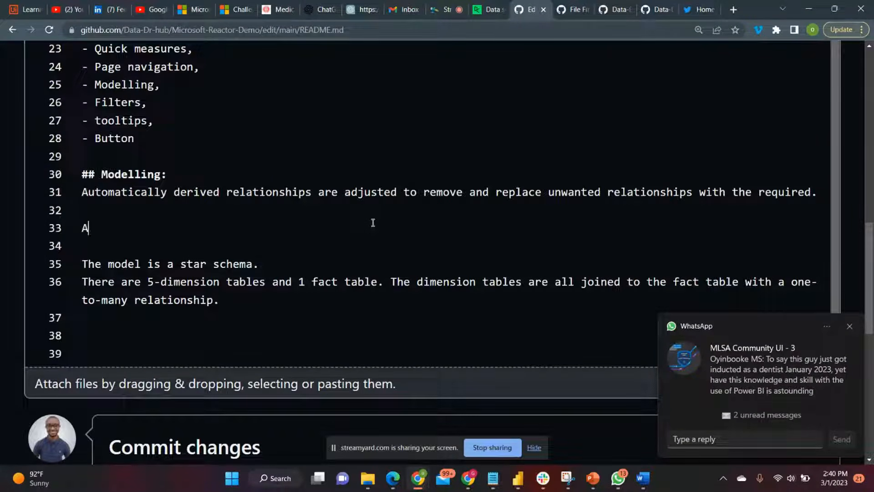
{"action": "type", "text": "djusted"}
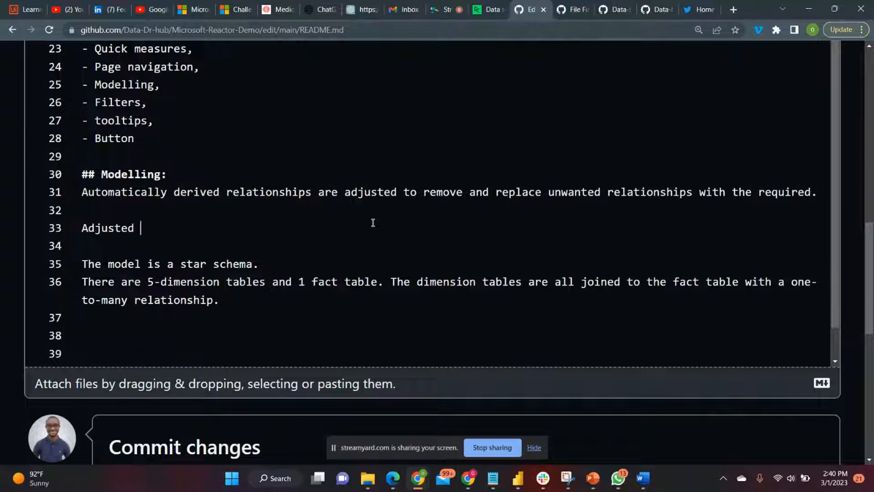
{"action": "type", "text": " model        | "}
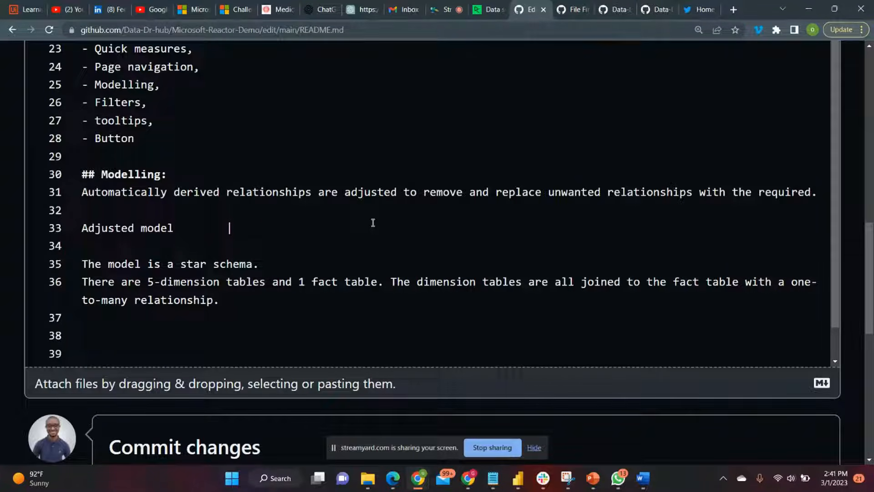
{"action": "type", "text": "    Ato-model"}
{"action": "key", "text": "Left"}
{"action": "key", "text": "Left"}
{"action": "key", "text": "Left"}
{"action": "key", "text": "Left"}
{"action": "key", "text": "Left"}
{"action": "key", "text": "Left"}
{"action": "key", "text": "Left"}
{"action": "key", "text": "Left"}
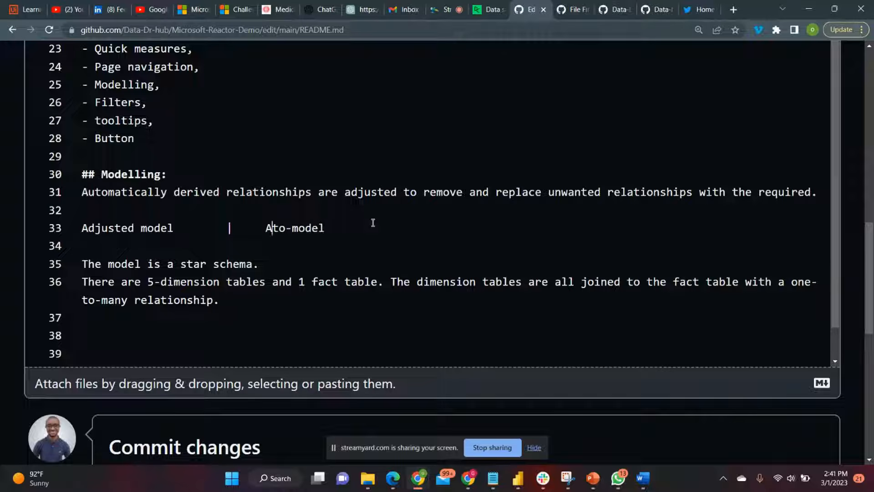
{"action": "type", "text": "u"}
{"action": "key", "text": "Right"}
{"action": "key", "text": "Right"}
{"action": "key", "text": "Right"}
{"action": "key", "text": "Right"}
{"action": "key", "text": "Right"}
{"action": "key", "text": "Right"}
{"action": "key", "text": "Right"}
{"action": "key", "text": "Right"}
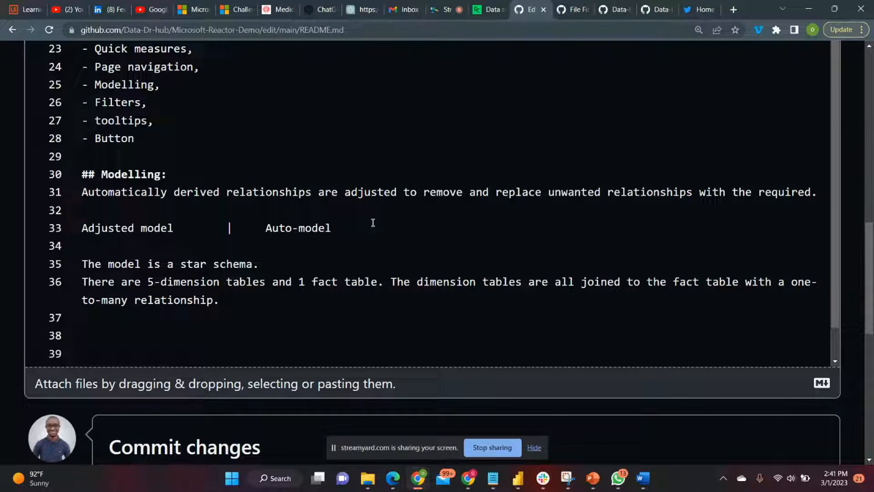
Add a Markdown separator row of dashes below the table header, with colons on both ends to centre both columns
{"action": "key", "text": "Return"}
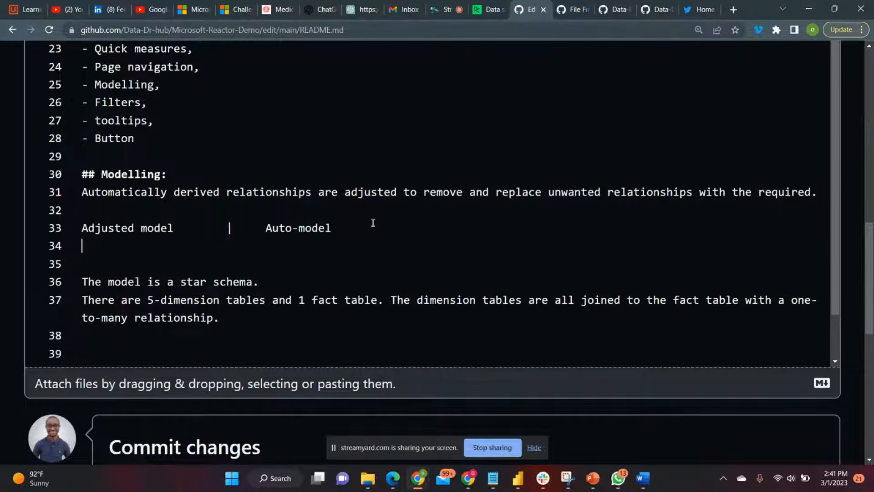
{"action": "type", "text": ":---------------------:|:----------------:"}
{"action": "key", "text": "Return"}
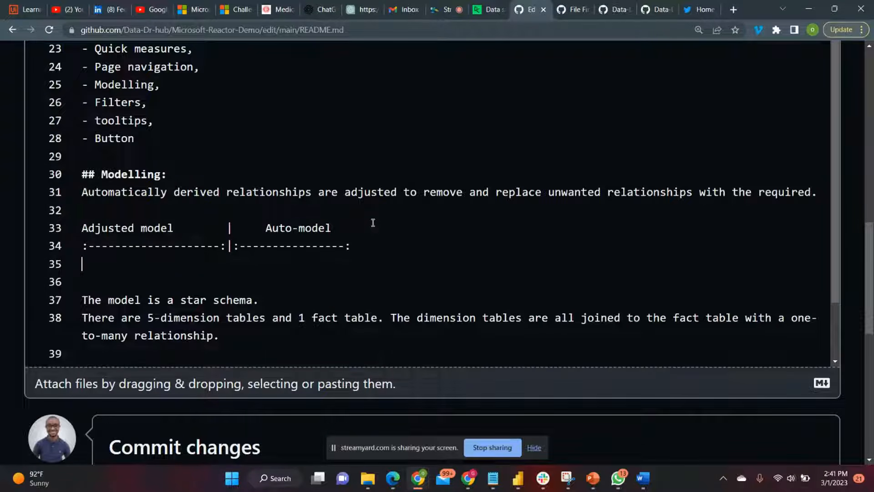
Add the image link "![](adjusted_model.png)" in the first table column, checking the file name in the repository's file list
{"action": "type", "text": "![]()"}
{"action": "key", "text": "Left"}
{"action": "key", "text": "Left"}
{"action": "key", "text": "Right"}
{"action": "key", "text": "Right"}
{"action": "left_click", "coordinate": [573, 14]}
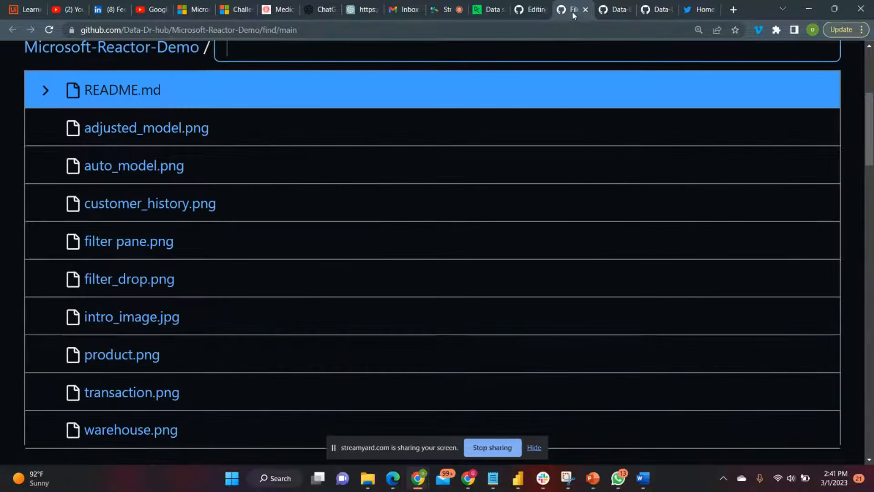
{"action": "left_click", "coordinate": [524, 10]}
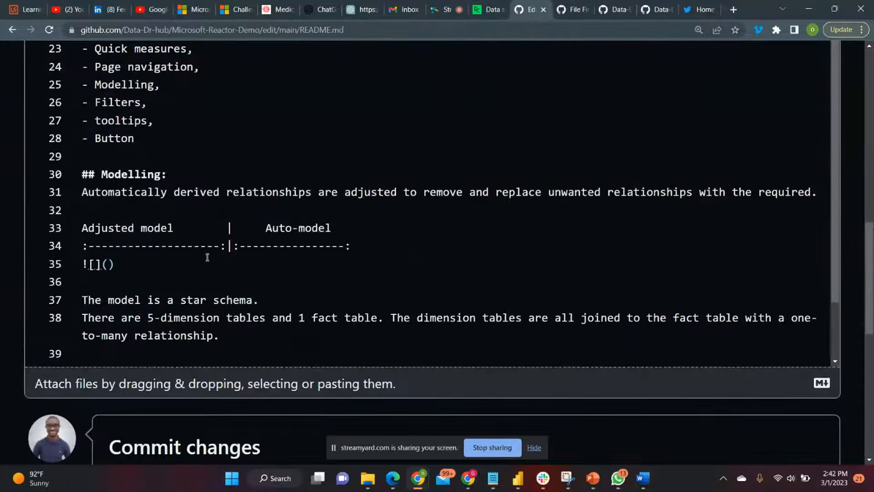
{"action": "left_click", "coordinate": [570, 5]}
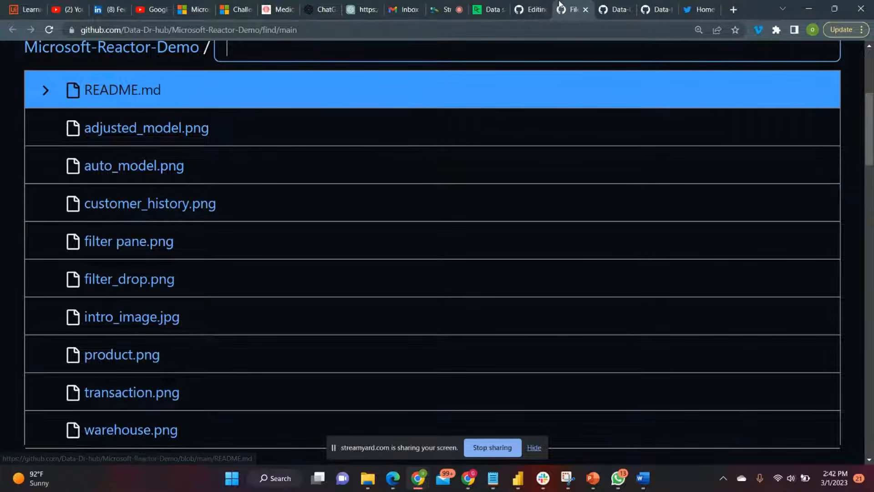
{"action": "left_click", "coordinate": [529, 9]}
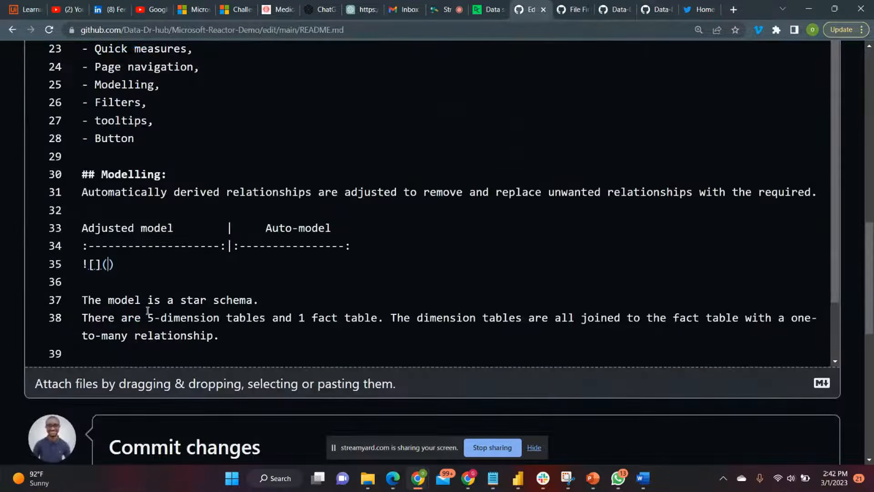
{"action": "type", "text": "adjusted_model."}
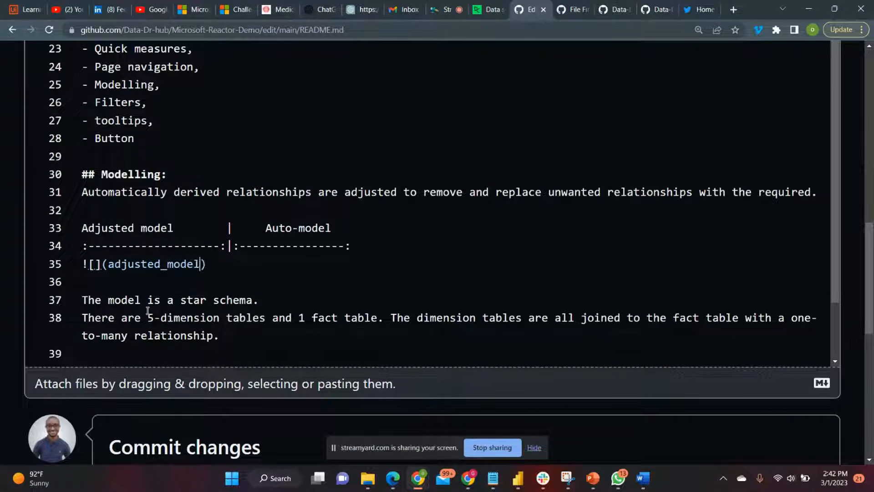
{"action": "type", "text": "png"}
Lengthen the first column's separator by two dashes and pad the header row so its vertical bar lines up
{"action": "left_click", "coordinate": [215, 246]}
{"action": "type", "text": "--"}
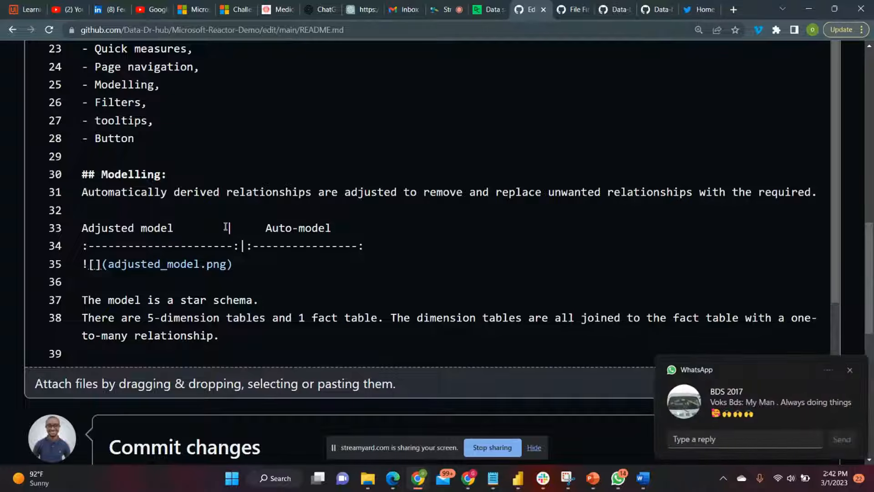
{"action": "left_click", "coordinate": [225, 226]}
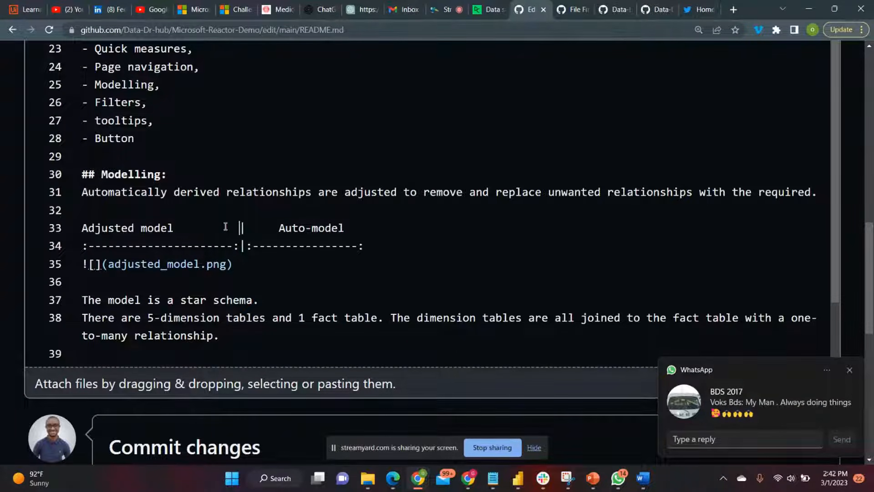
Add the image link "![](auto_model.png)" after the adjusted model image on the same row, and insert another blank line below
{"action": "left_click", "coordinate": [259, 261]}
{"action": "type", "text": "![]("}
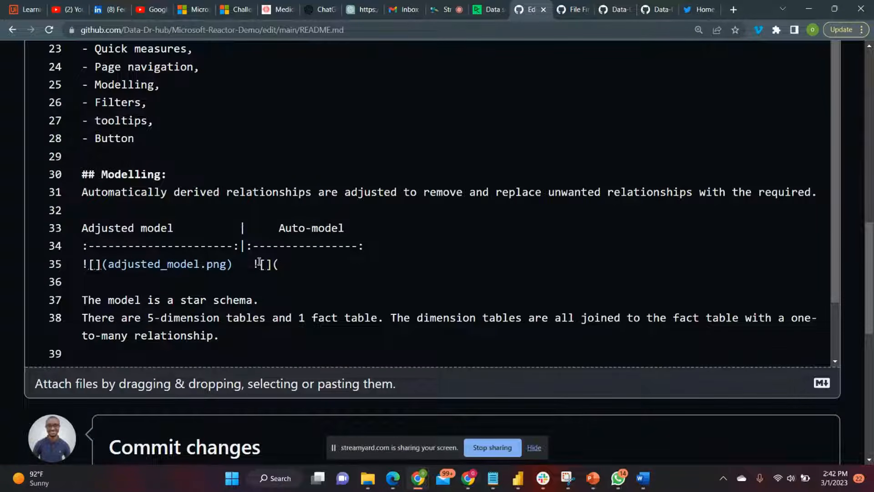
{"action": "type", "text": ")"}
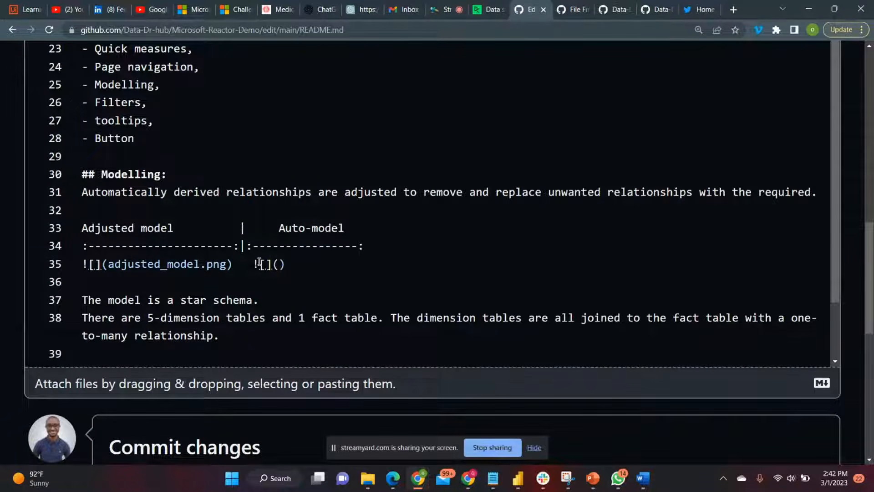
{"action": "left_click", "coordinate": [571, 9]}
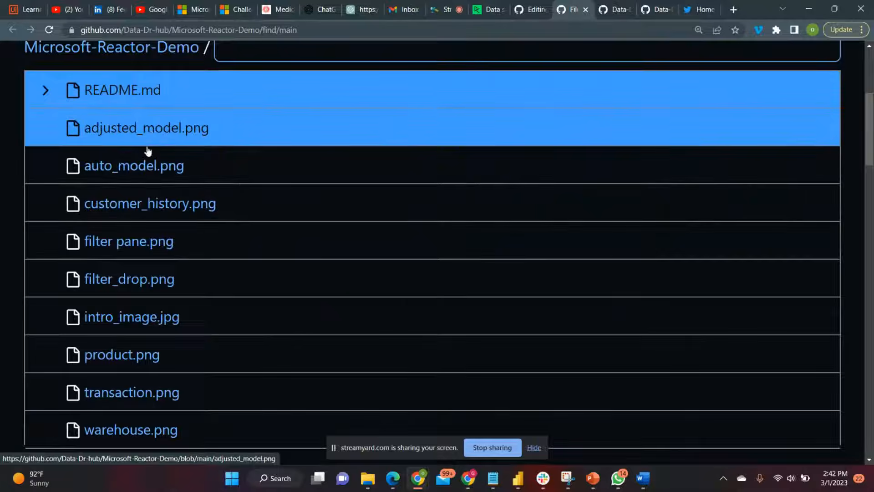
{"action": "left_click", "coordinate": [524, 7]}
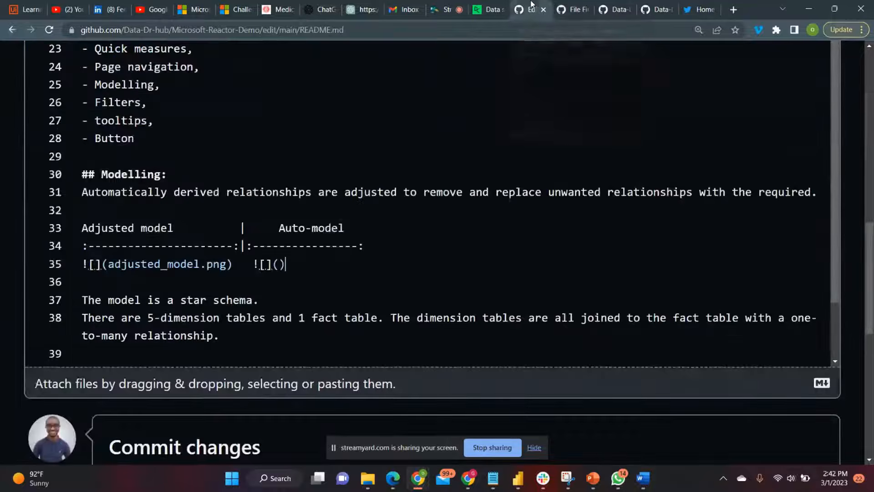
{"action": "key", "text": "Left"}
{"action": "type", "text": "auto_"}
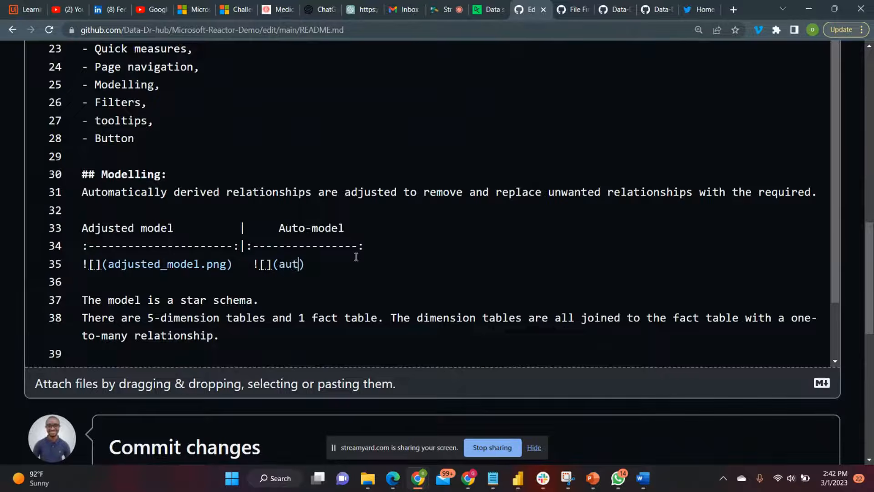
{"action": "type", "text": "model.png"}
{"action": "left_click", "coordinate": [394, 264]}
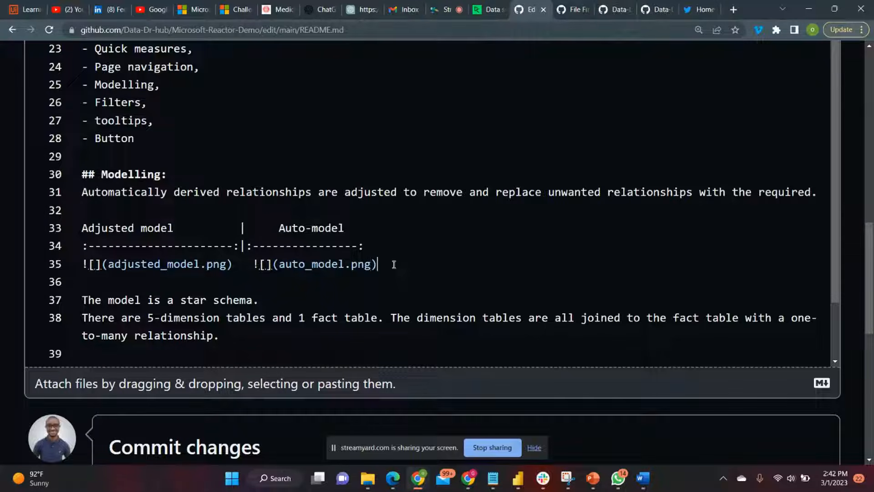
{"action": "key", "text": "Return"}
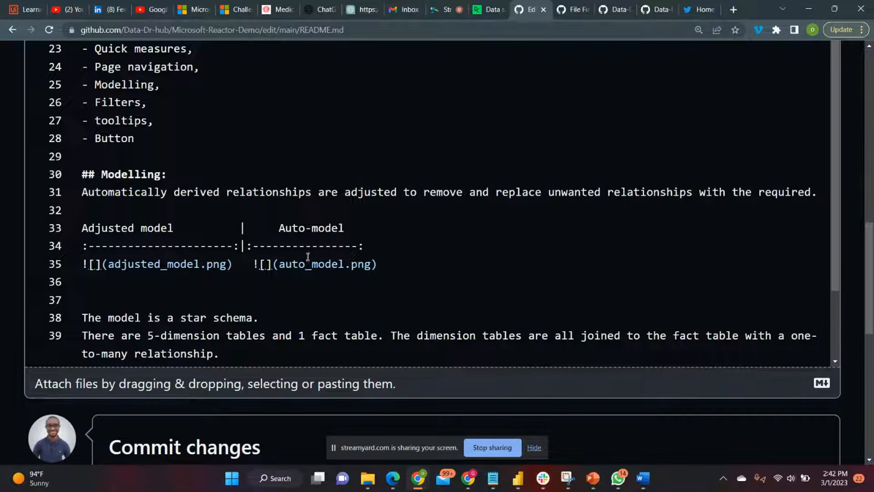
Preview the README and examine how the Modelling table lays out the two model images, reducing the page zoom to 80%
{"action": "scroll", "coordinate": [460, 248], "scroll_direction": "up", "scroll_amount": 3}
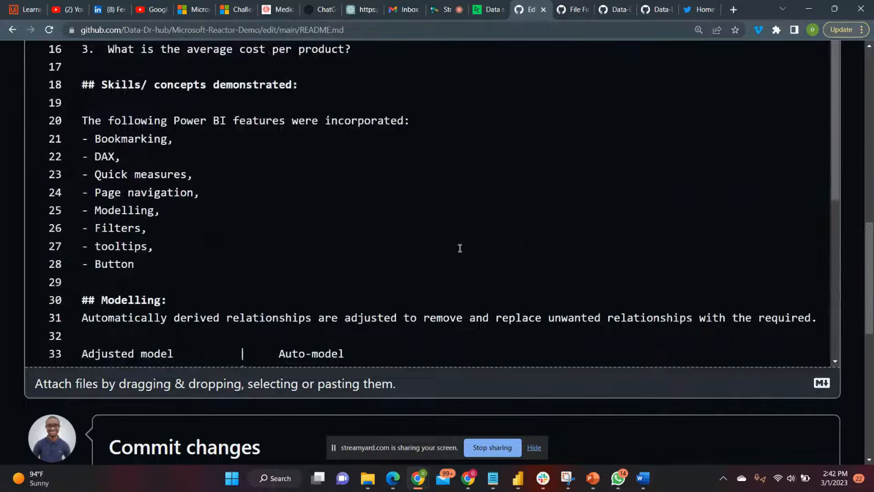
{"action": "scroll", "coordinate": [1, 183], "scroll_direction": "up", "scroll_amount": 10}
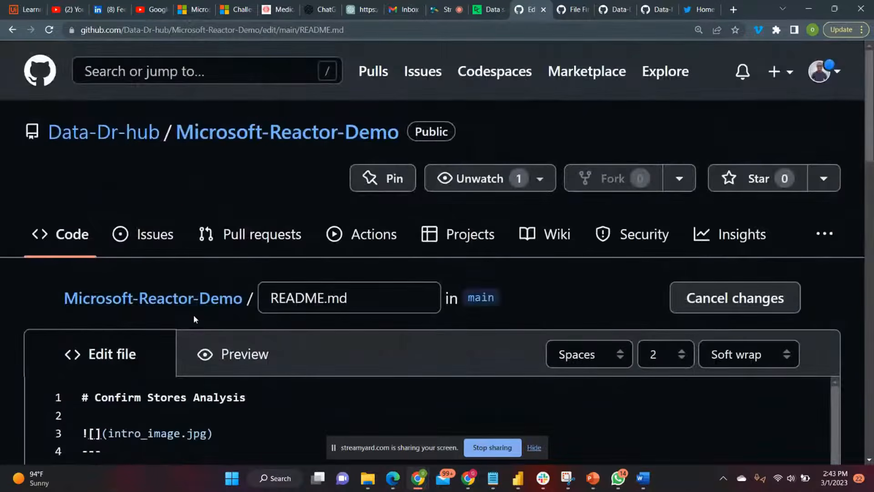
{"action": "left_click", "coordinate": [233, 354]}
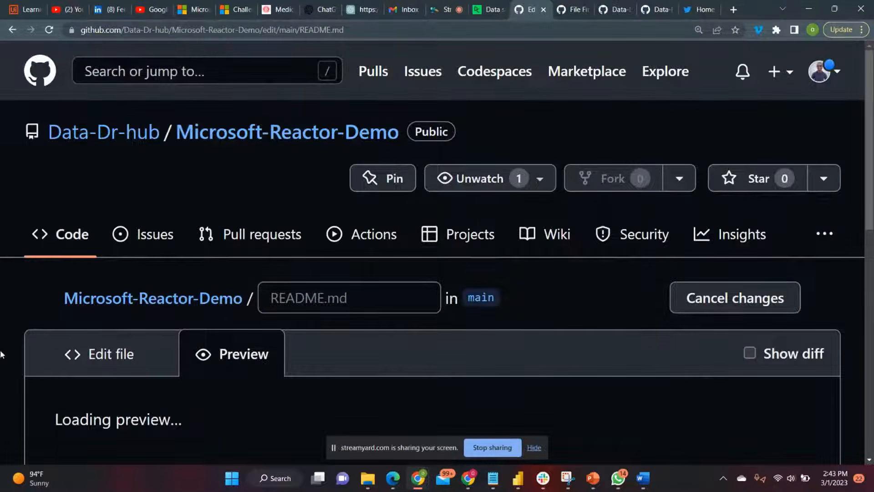
{"action": "scroll", "coordinate": [2, 351], "scroll_direction": "down", "scroll_amount": 3}
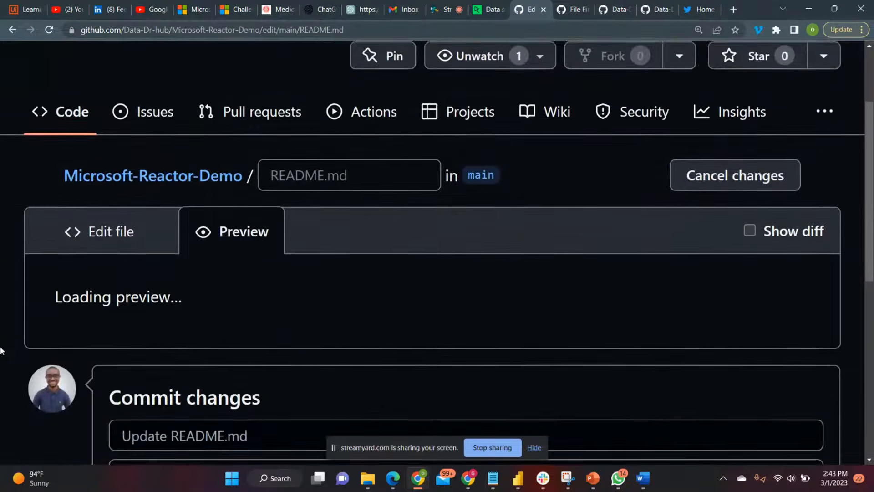
{"action": "scroll", "coordinate": [1, 351], "scroll_direction": "up", "scroll_amount": 2}
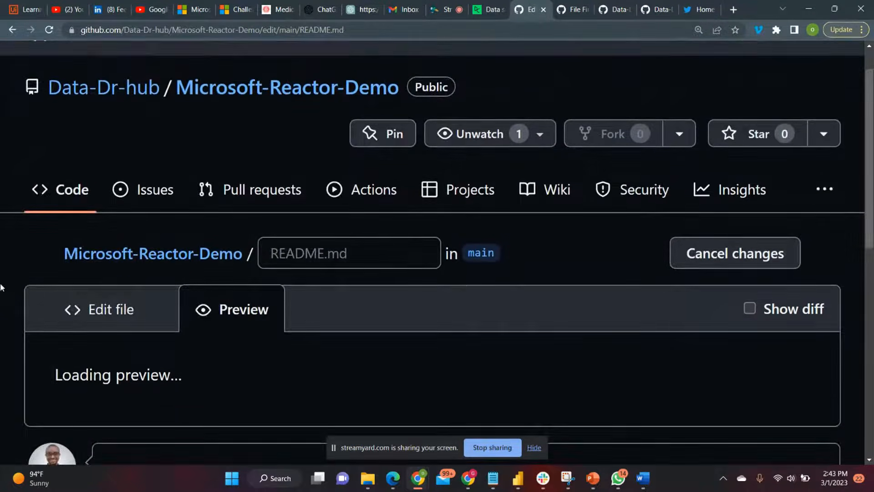
{"action": "scroll", "coordinate": [1, 287], "scroll_direction": "up", "scroll_amount": 10}
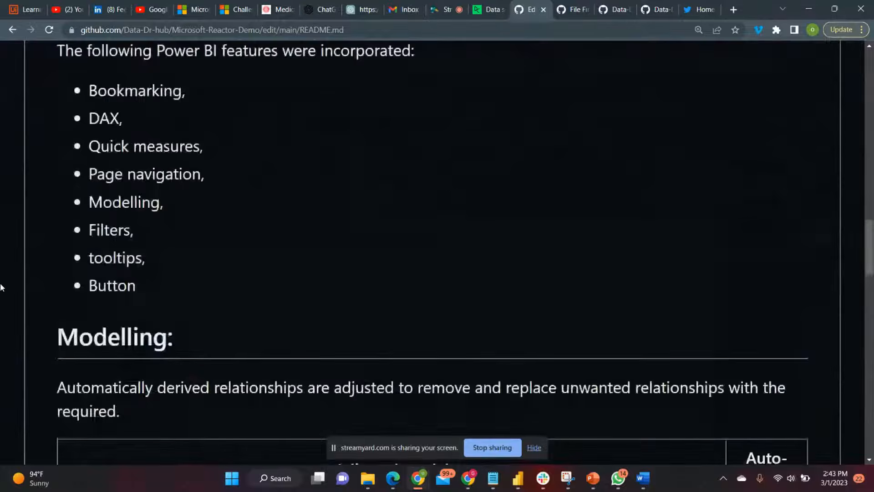
{"action": "scroll", "coordinate": [1, 287], "scroll_direction": "up", "scroll_amount": 6}
{"action": "scroll", "coordinate": [1, 287], "scroll_direction": "down", "scroll_amount": 10}
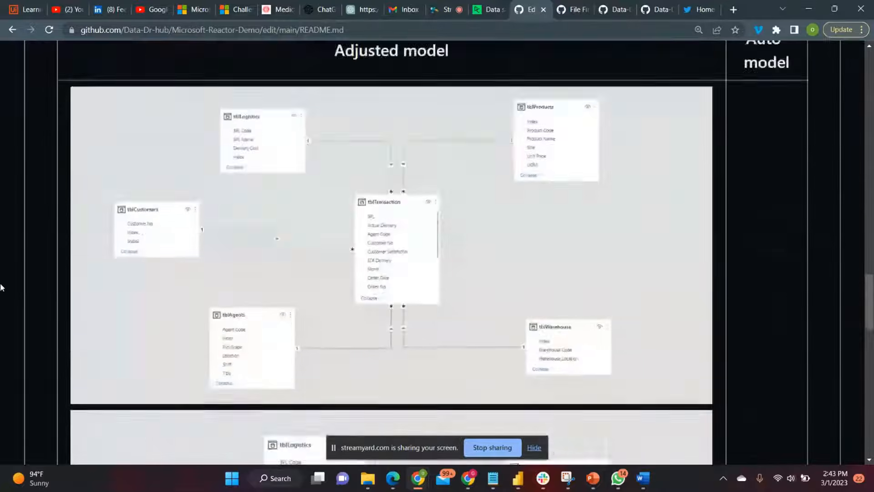
{"action": "scroll", "coordinate": [2, 287], "scroll_direction": "down", "scroll_amount": 3}
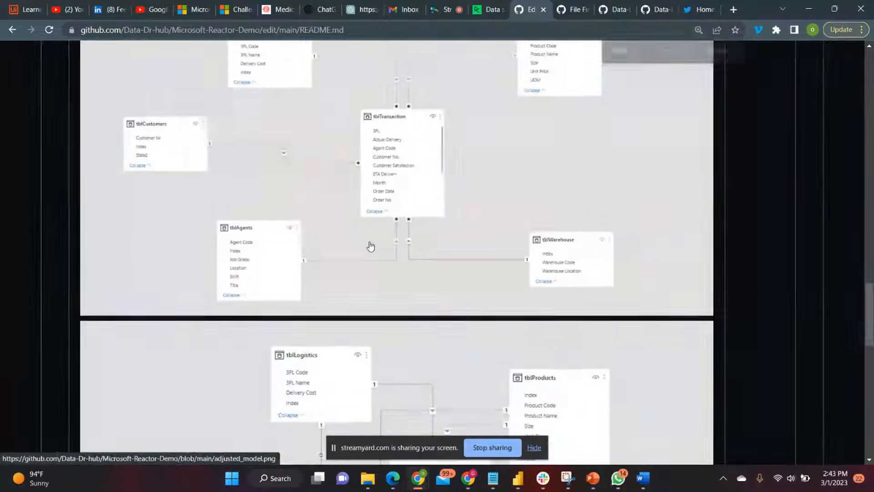
{"action": "key", "text": "ctrl+minus"}
{"action": "scroll", "coordinate": [371, 247], "scroll_direction": "up", "scroll_amount": 5}
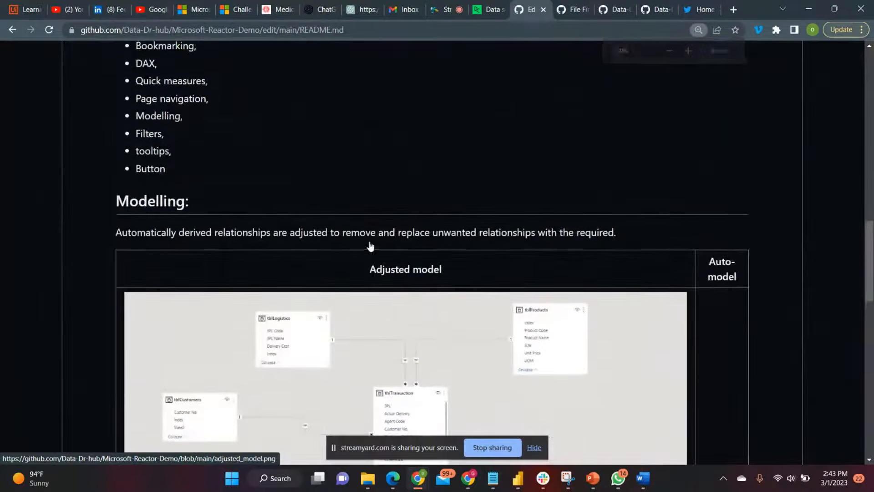
{"action": "scroll", "coordinate": [472, 272], "scroll_direction": "down", "scroll_amount": 9}
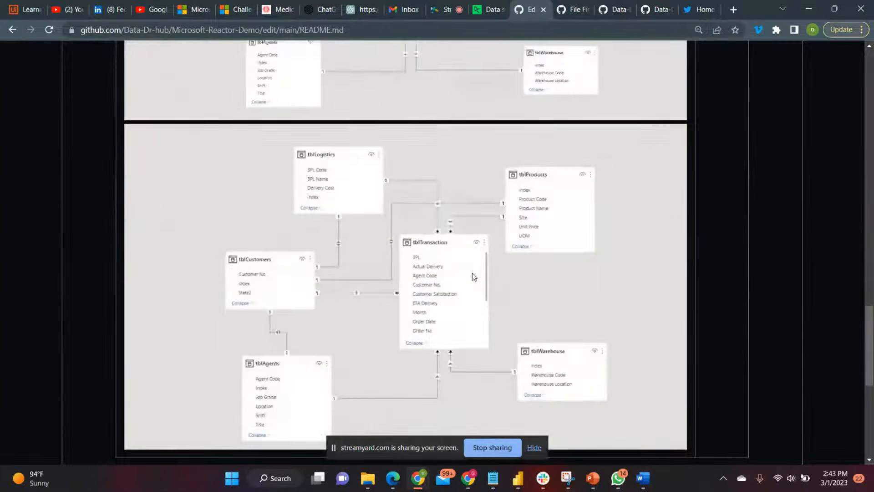
{"action": "key", "text": "ctrl+minus"}
{"action": "key", "text": "ctrl+minus"}
{"action": "key", "text": "ctrl+minus"}
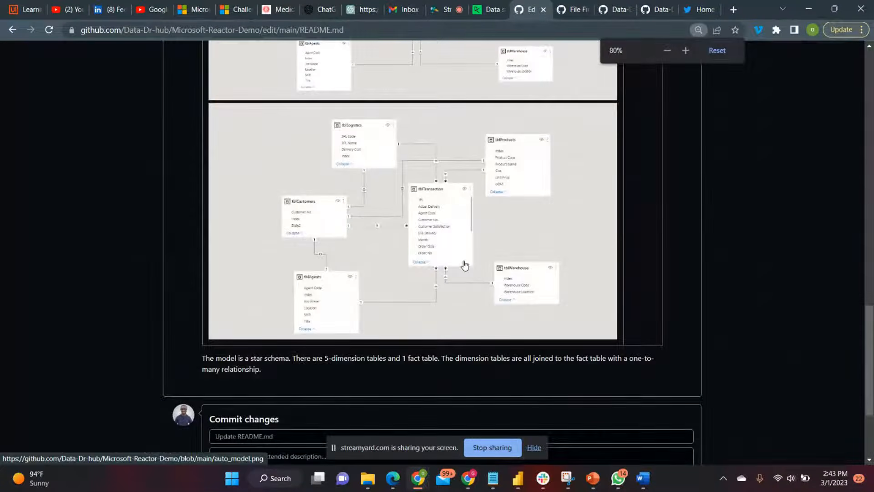
Return to editing the README at 100% zoom, lengthen the first table separator by eight dashes and realign the header's vertical bar
{"action": "scroll", "coordinate": [464, 266], "scroll_direction": "up", "scroll_amount": 7}
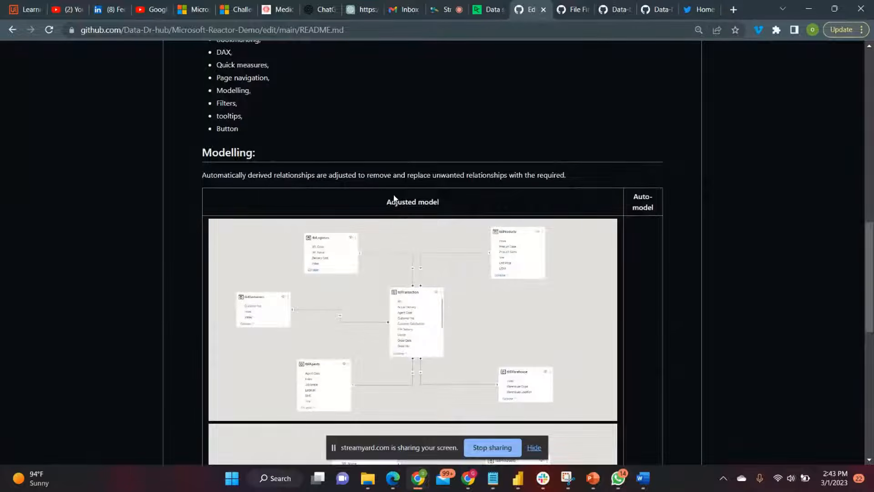
{"action": "scroll", "coordinate": [377, 327], "scroll_direction": "down", "scroll_amount": 3}
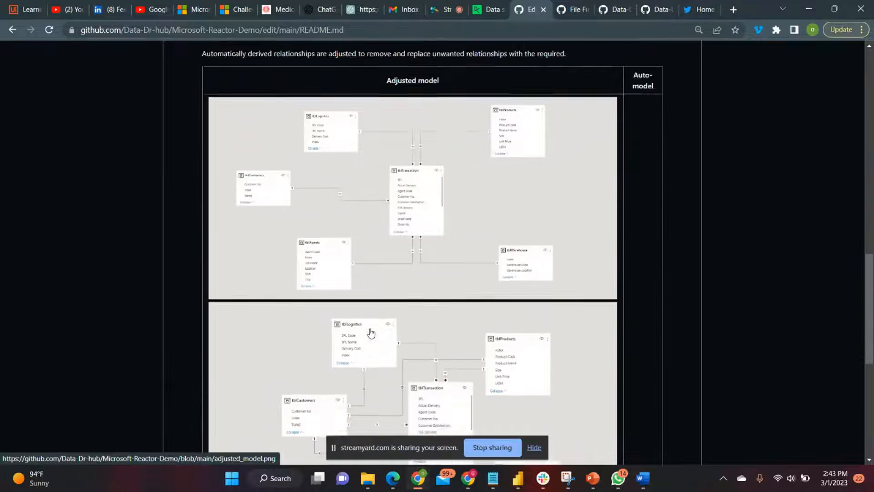
{"action": "scroll", "coordinate": [371, 333], "scroll_direction": "down", "scroll_amount": 1}
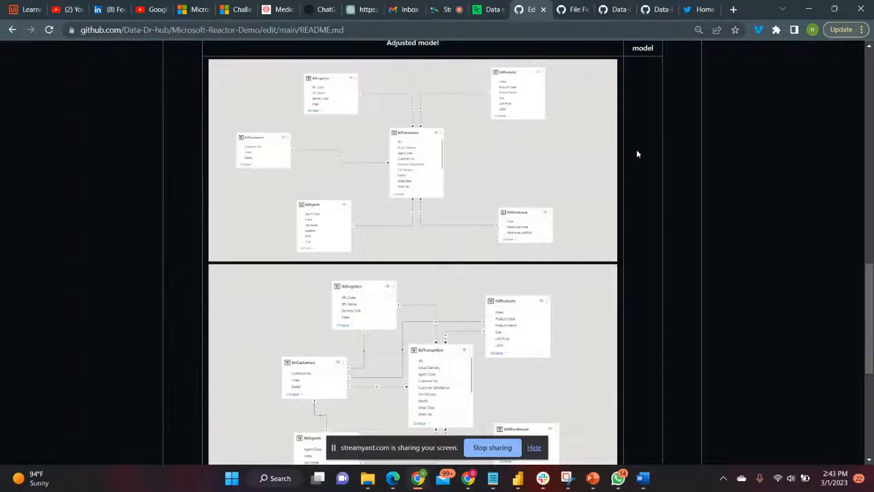
{"action": "scroll", "coordinate": [437, 245], "scroll_direction": "up", "scroll_amount": 20}
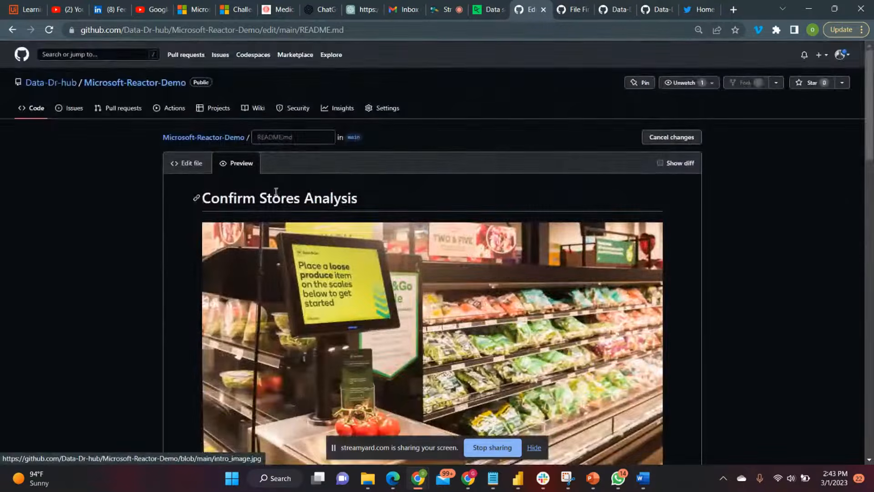
{"action": "left_click", "coordinate": [183, 164]}
{"action": "scroll", "coordinate": [306, 331], "scroll_direction": "down", "scroll_amount": 2}
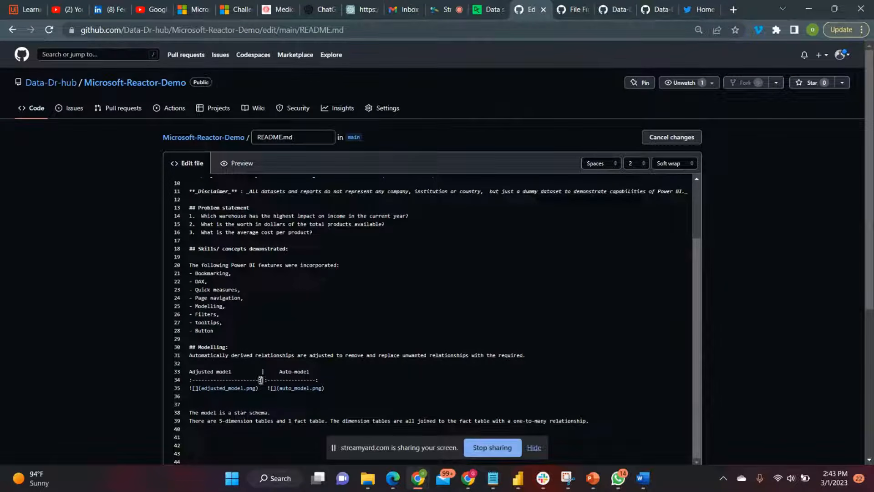
{"action": "key", "text": "ctrl+plus"}
{"action": "key", "text": "ctrl+plus"}
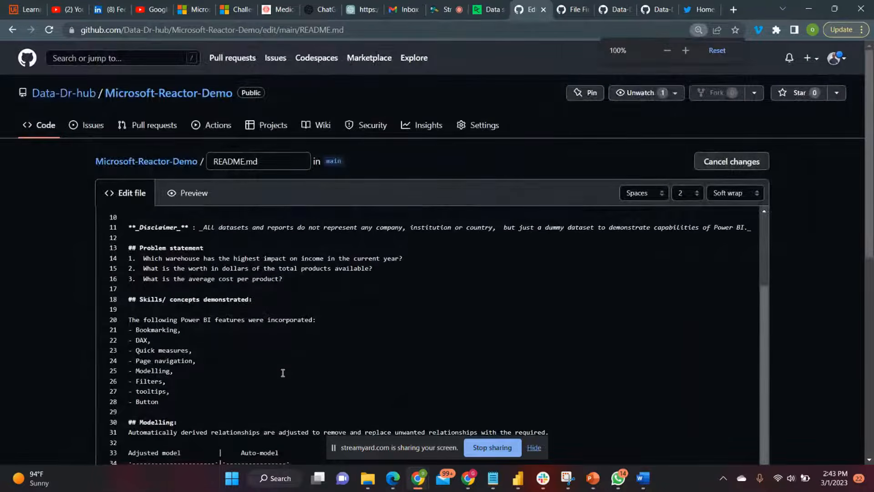
{"action": "scroll", "coordinate": [64, 324], "scroll_direction": "down", "scroll_amount": 5}
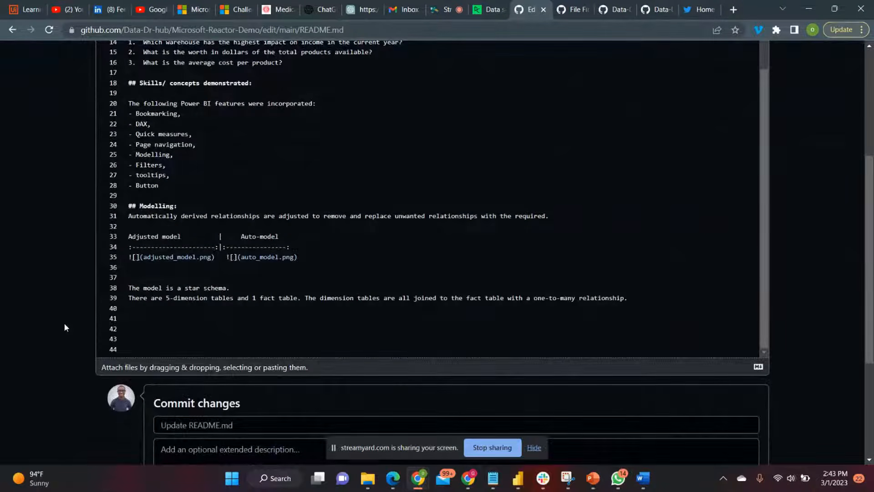
{"action": "type", "text": "--------"}
{"action": "left_click", "coordinate": [202, 237]}
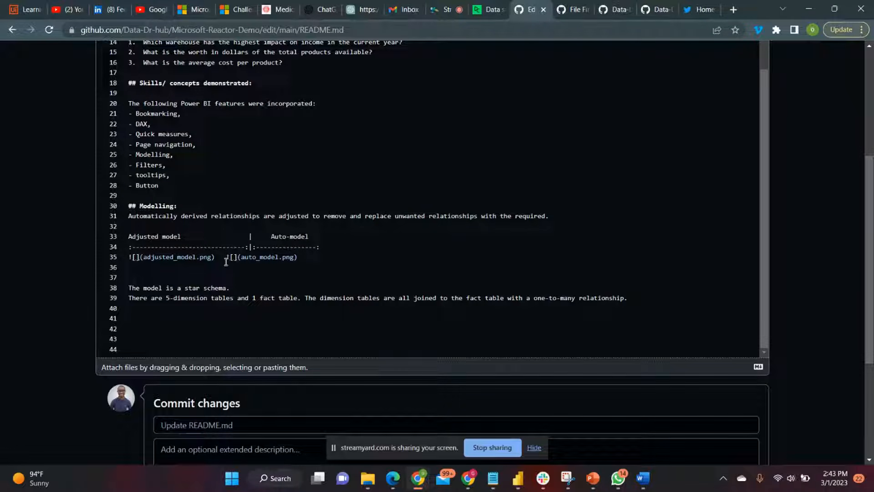
Move the auto model image into the second column behind a vertical bar and lengthen that column's separator by four dashes
{"action": "left_click", "coordinate": [226, 261]}
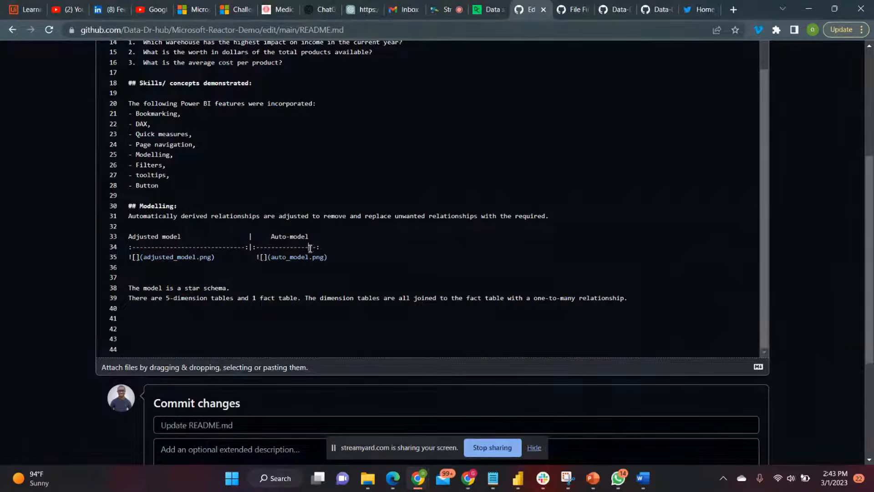
{"action": "type", "text": "----"}
{"action": "scroll", "coordinate": [496, 278], "scroll_direction": "up", "scroll_amount": 2}
{"action": "scroll", "coordinate": [0, 223], "scroll_direction": "up", "scroll_amount": 5}
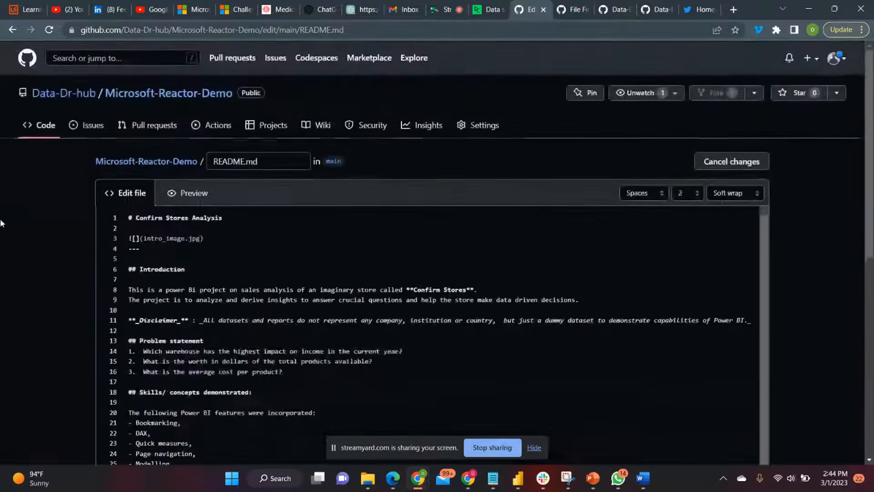
Preview the README and check how the adjusted model and auto model images are laid out in the Modelling table
{"action": "left_click", "coordinate": [210, 193]}
{"action": "scroll", "coordinate": [73, 221], "scroll_direction": "down", "scroll_amount": 15}
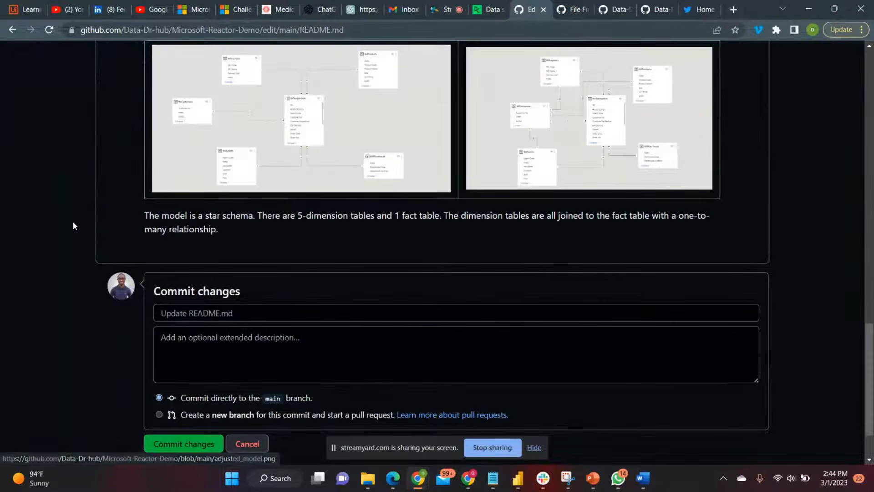
{"action": "scroll", "coordinate": [72, 282], "scroll_direction": "up", "scroll_amount": 5}
{"action": "scroll", "coordinate": [71, 285], "scroll_direction": "down", "scroll_amount": 3}
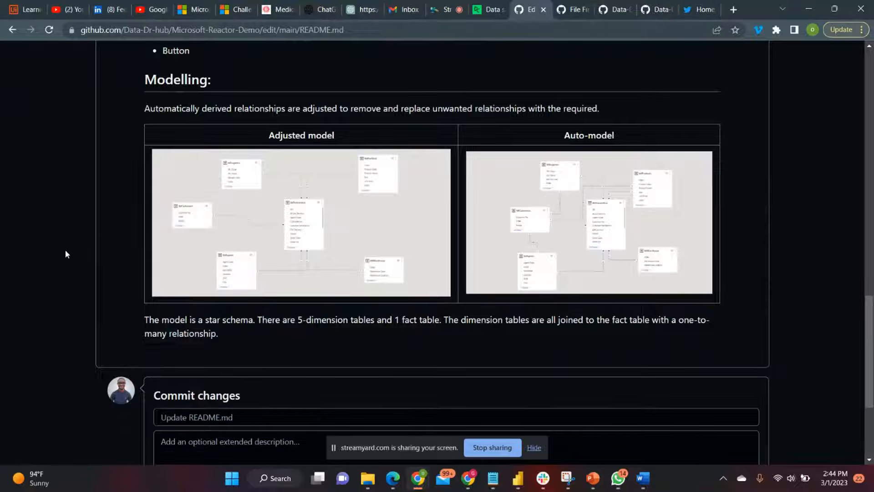
{"action": "scroll", "coordinate": [65, 254], "scroll_direction": "up", "scroll_amount": 12}
{"action": "scroll", "coordinate": [65, 254], "scroll_direction": "up", "scroll_amount": 6}
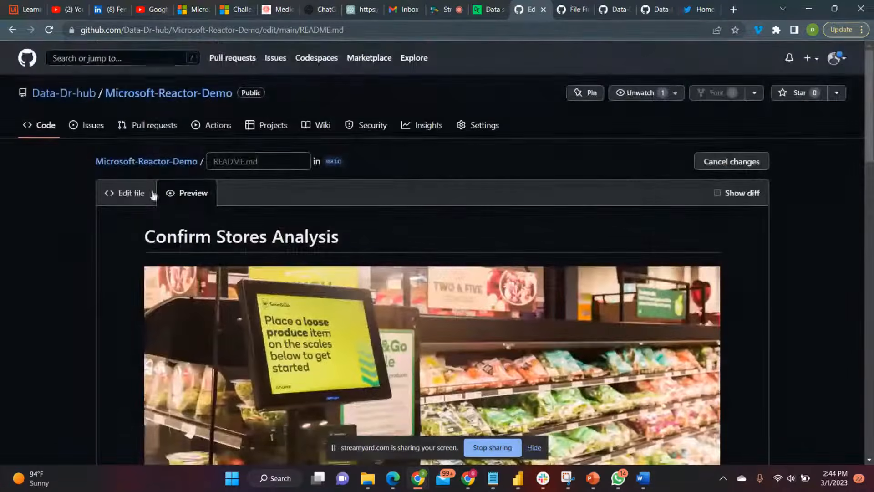
Return to editing the README source and enlarge the page zoom to 150% around the Modelling table
{"action": "left_click", "coordinate": [124, 195]}
{"action": "scroll", "coordinate": [61, 329], "scroll_direction": "down", "scroll_amount": 10}
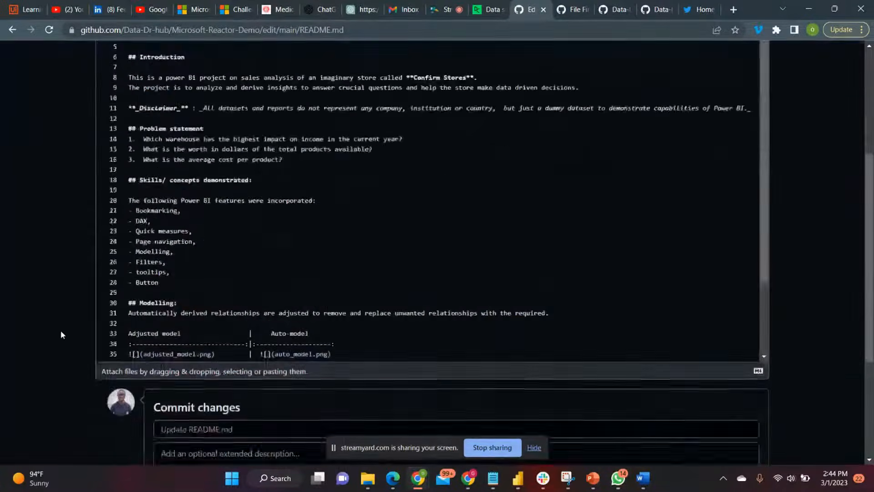
{"action": "scroll", "coordinate": [70, 276], "scroll_direction": "up", "scroll_amount": 5}
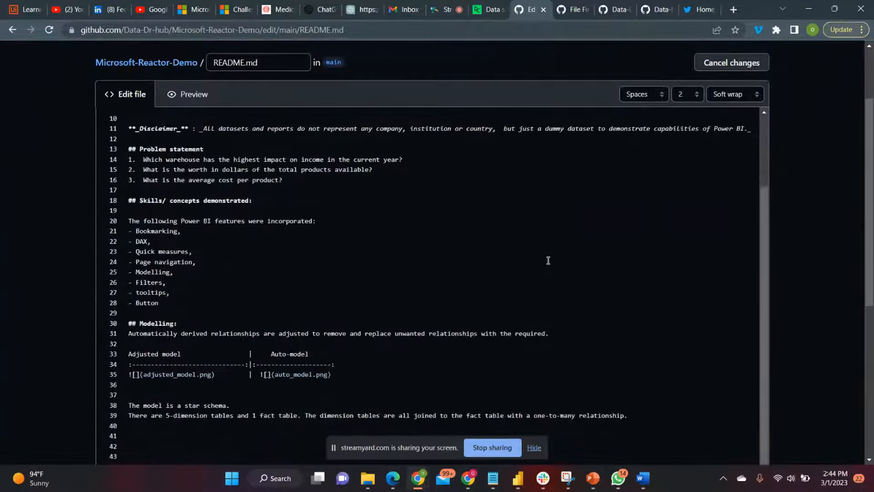
{"action": "scroll", "coordinate": [821, 237], "scroll_direction": "down", "scroll_amount": 5}
{"action": "scroll", "coordinate": [414, 212], "scroll_direction": "up", "scroll_amount": 3}
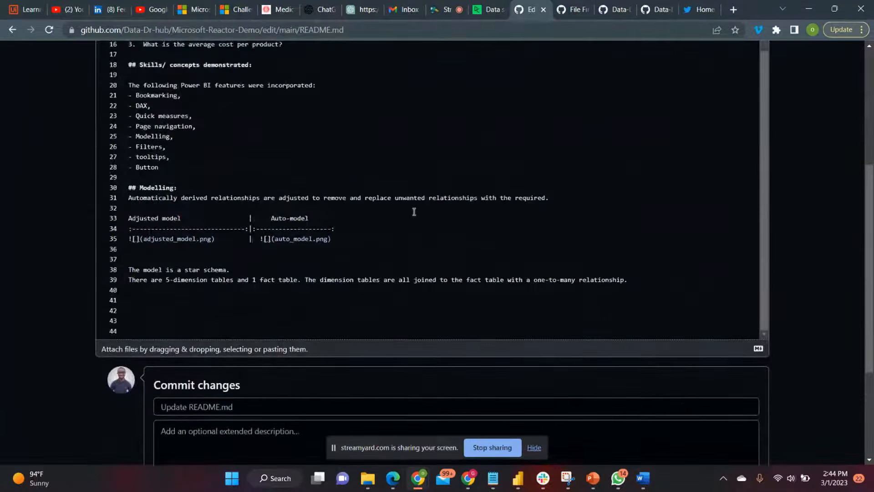
{"action": "key", "text": "ctrl+plus"}
{"action": "key", "text": "ctrl+plus"}
{"action": "key", "text": "ctrl+plus"}
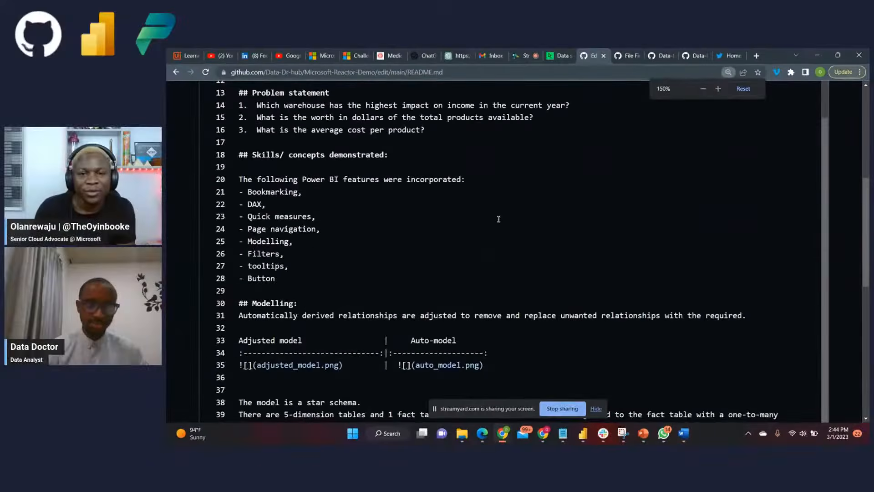
{"action": "scroll", "coordinate": [413, 212], "scroll_direction": "down", "scroll_amount": 1}
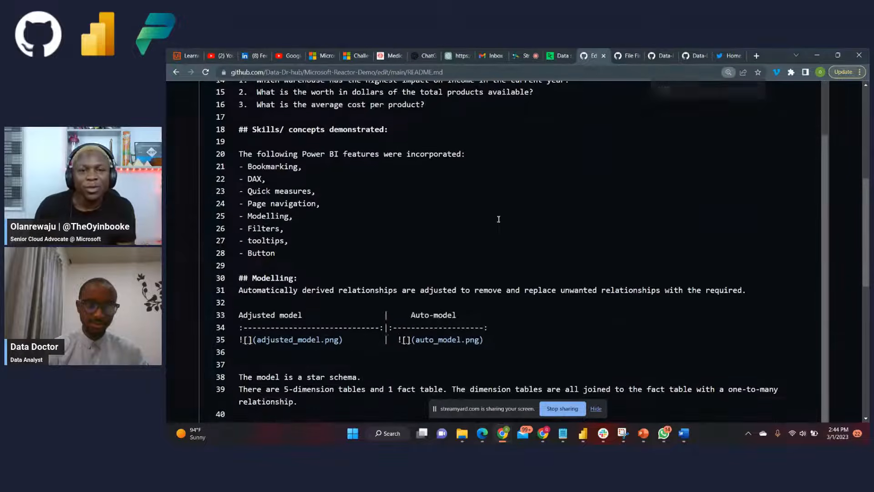
Add the heading "## Visualization:" on line 41 below the star schema text, with a new line under it
{"action": "left_click", "coordinate": [312, 401]}
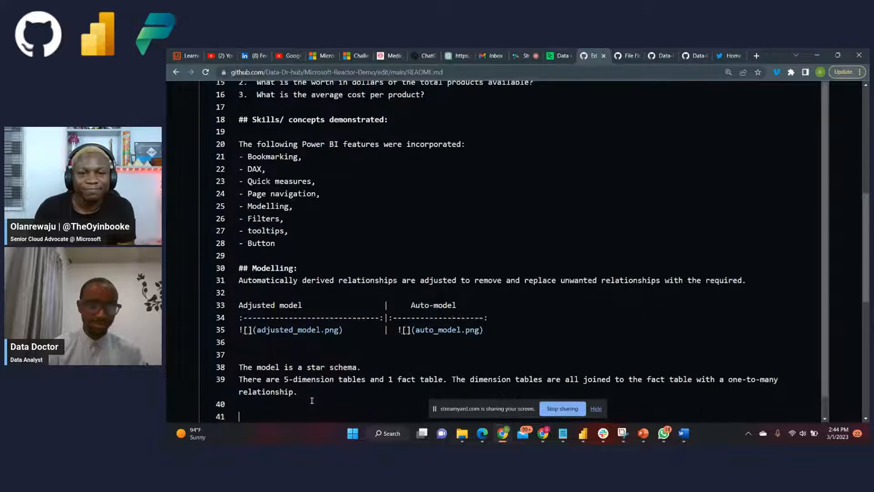
{"action": "scroll", "coordinate": [167, 305], "scroll_direction": "down", "scroll_amount": 2}
{"action": "scroll", "coordinate": [167, 305], "scroll_direction": "down", "scroll_amount": 1}
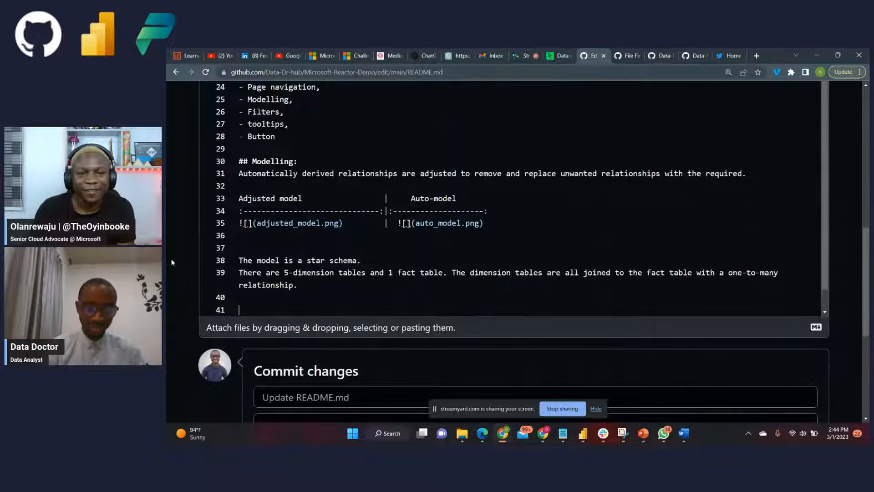
{"action": "key", "text": "Return"}
{"action": "type", "text": "##"}
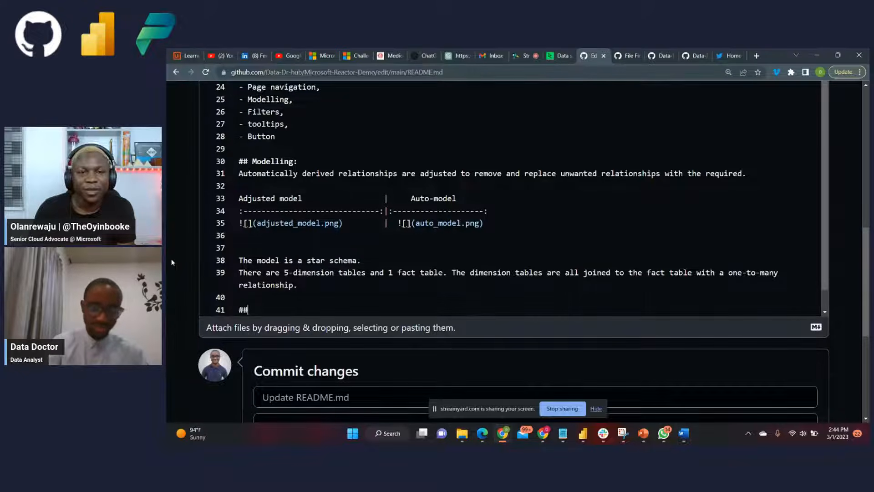
{"action": "type", "text": " Vi"}
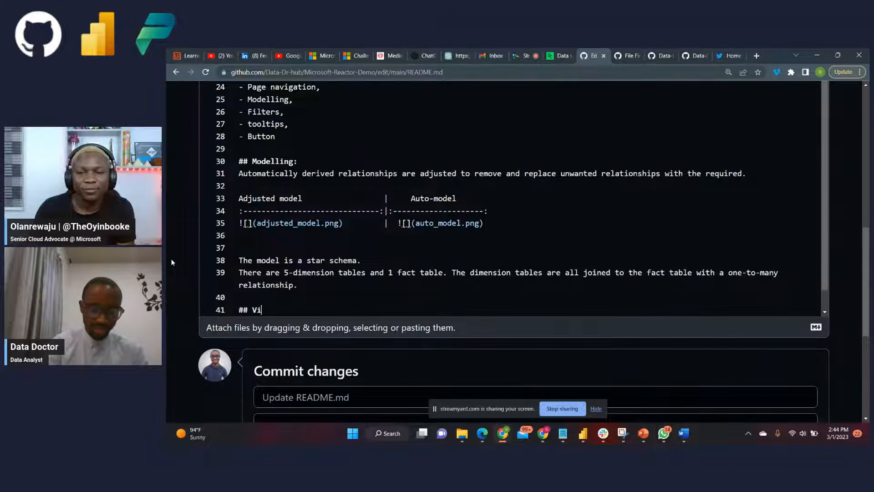
{"action": "type", "text": "sualizati"}
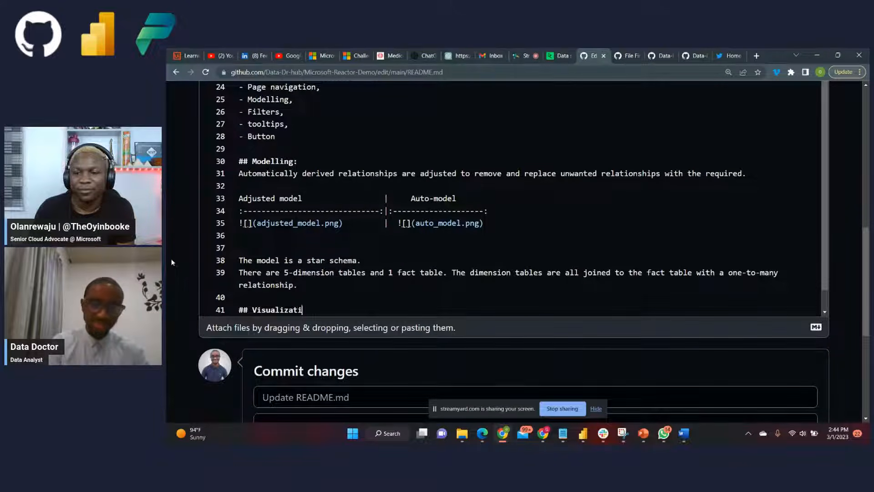
{"action": "type", "text": "on:"}
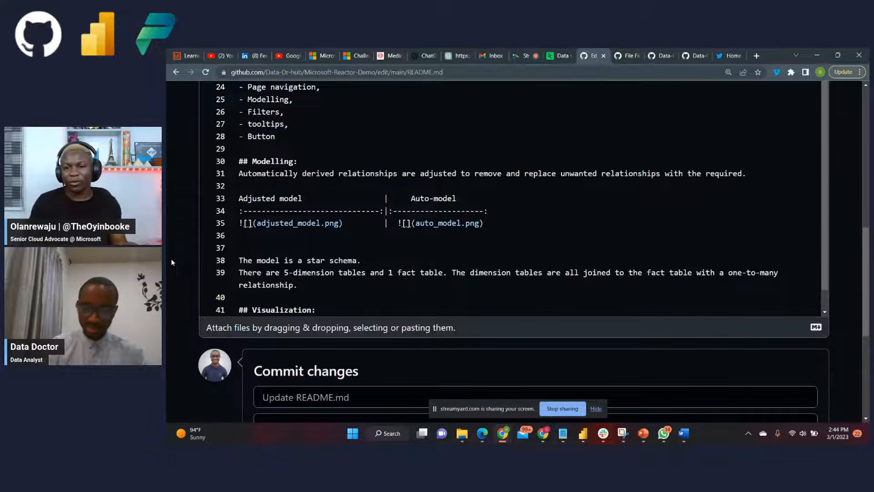
{"action": "key", "text": "Return"}
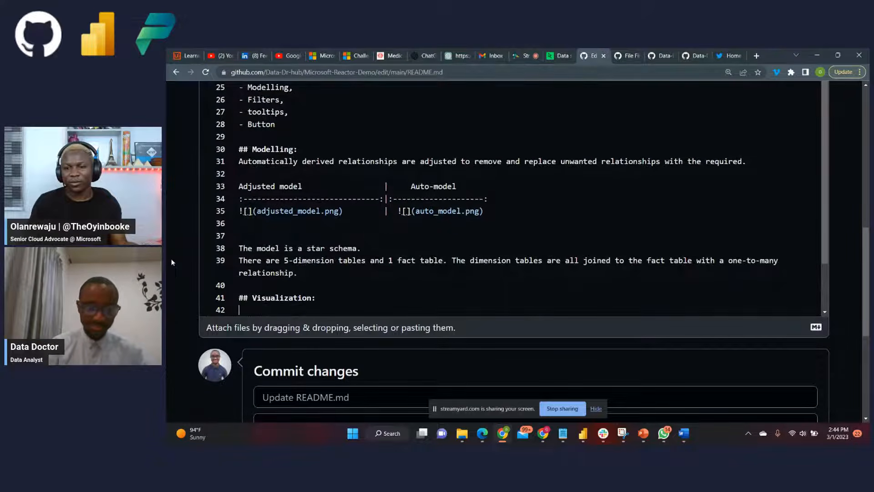
Switch to the Word readme document and copy its visualization text from "The report comprises 4 pages:" through "(link to powerbi service)"
{"action": "scroll", "coordinate": [435, 213], "scroll_direction": "up", "scroll_amount": 2}
{"action": "scroll", "coordinate": [435, 213], "scroll_direction": "down", "scroll_amount": 3}
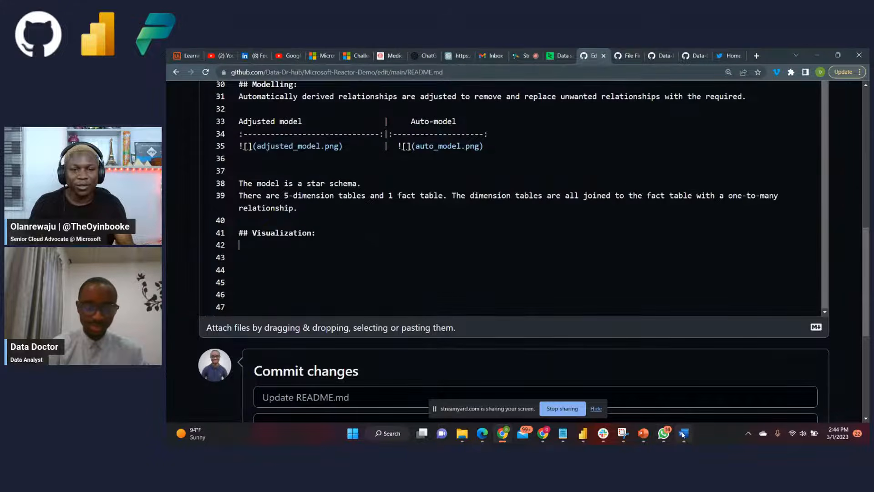
{"action": "left_click", "coordinate": [683, 433]}
{"action": "left_click", "coordinate": [507, 333]}
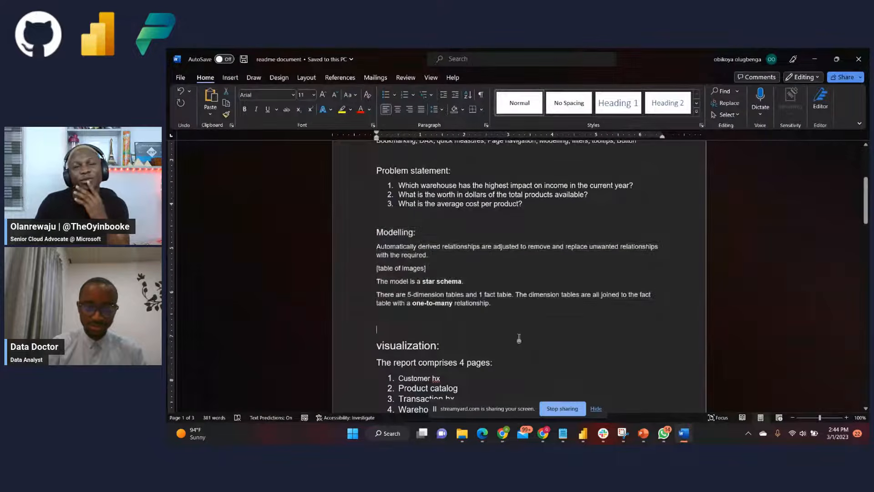
{"action": "scroll", "coordinate": [495, 340], "scroll_direction": "down", "scroll_amount": 3}
{"action": "scroll", "coordinate": [496, 341], "scroll_direction": "down", "scroll_amount": 1}
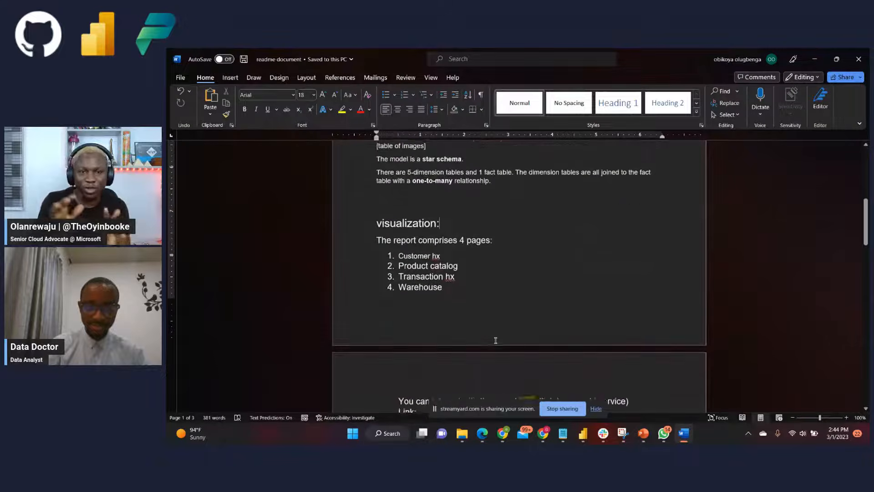
{"action": "scroll", "coordinate": [376, 255], "scroll_direction": "down", "scroll_amount": 1}
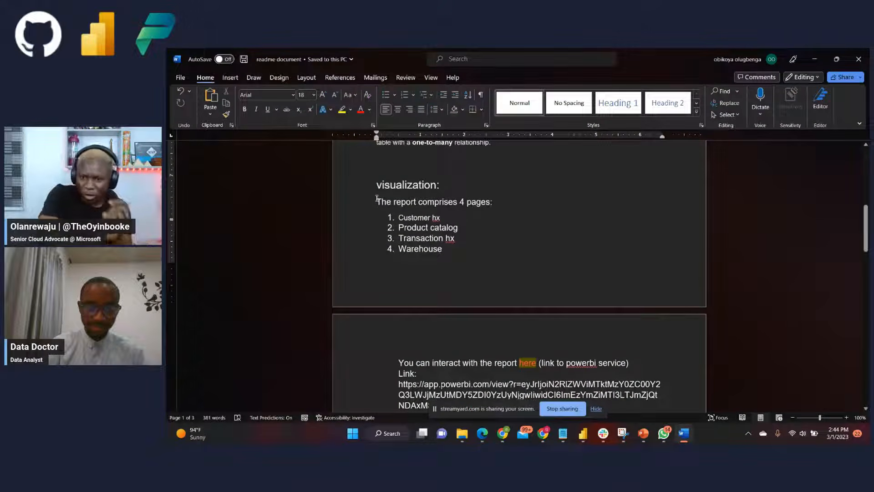
{"action": "left_click_drag", "start_coordinate": [376, 200], "coordinate": [423, 285]}
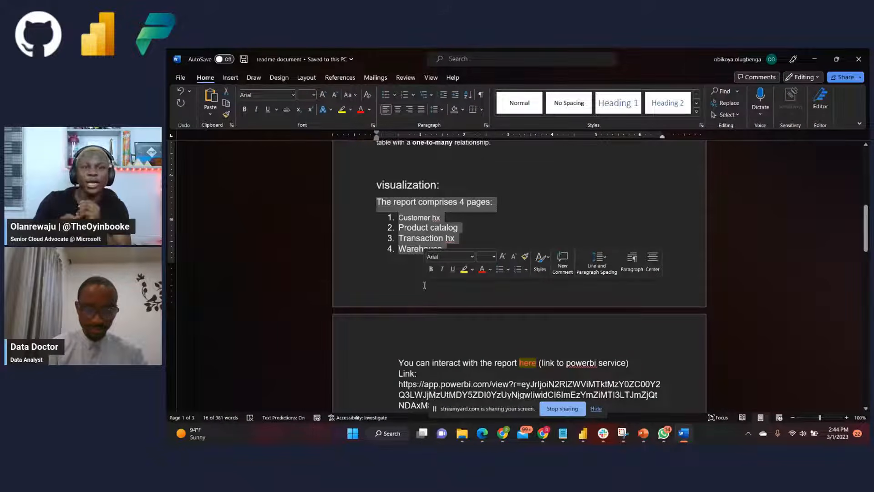
{"action": "key", "text": "shift+Down"}
{"action": "key", "text": "shift+Down"}
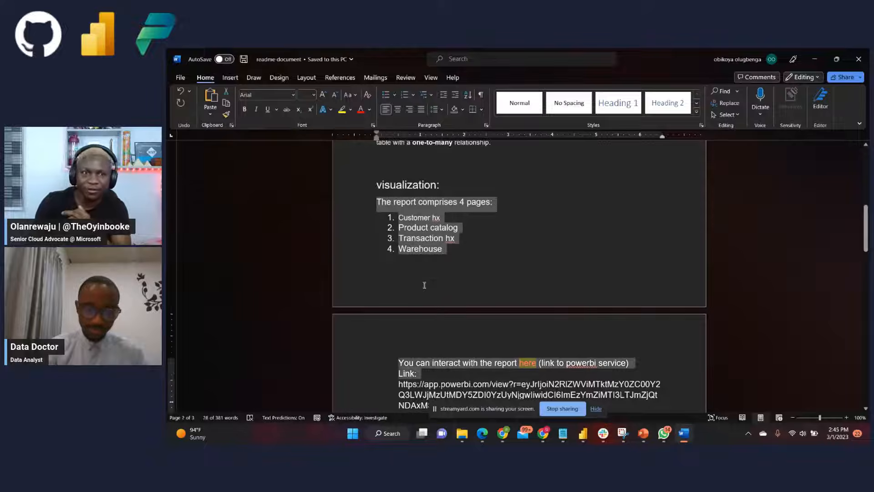
{"action": "key", "text": "shift+Up"}
{"action": "key", "text": "shift+Down"}
{"action": "key", "text": "shift+Left"}
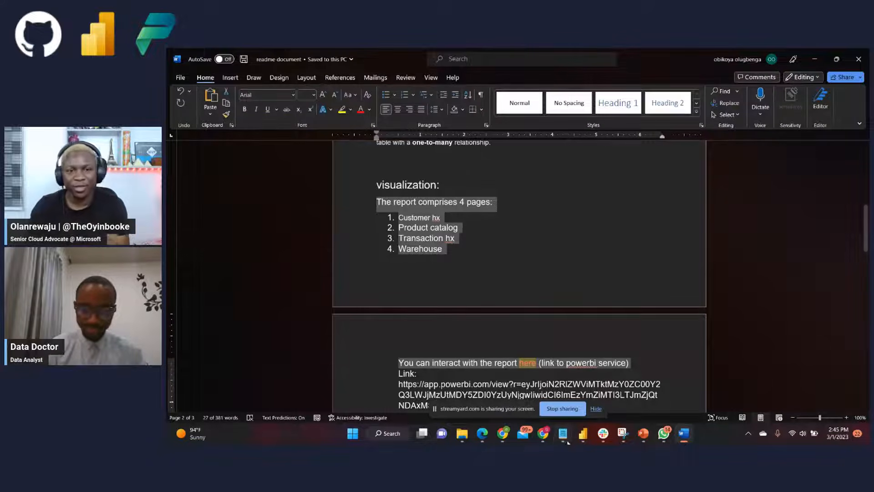
Switch back to the GitHub editor in Chrome and paste the copied report pages list and interaction sentence under the Visualization heading
{"action": "left_click", "coordinate": [503, 436]}
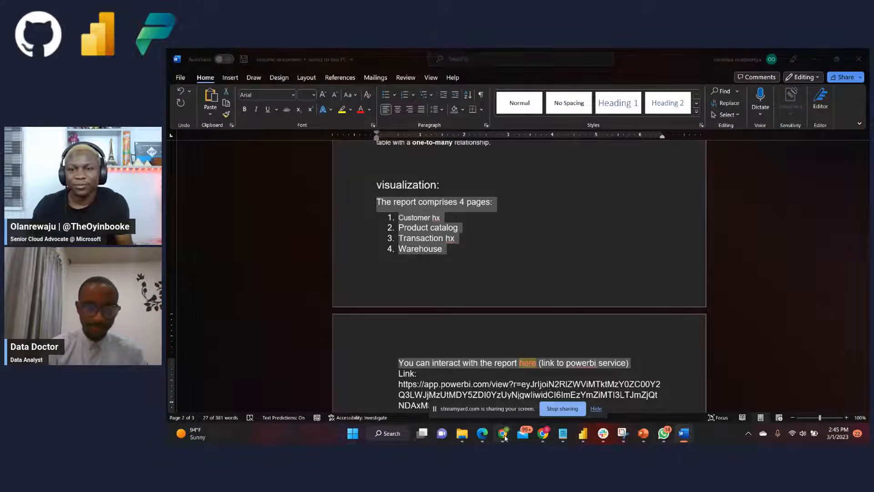
{"action": "left_click", "coordinate": [463, 394]}
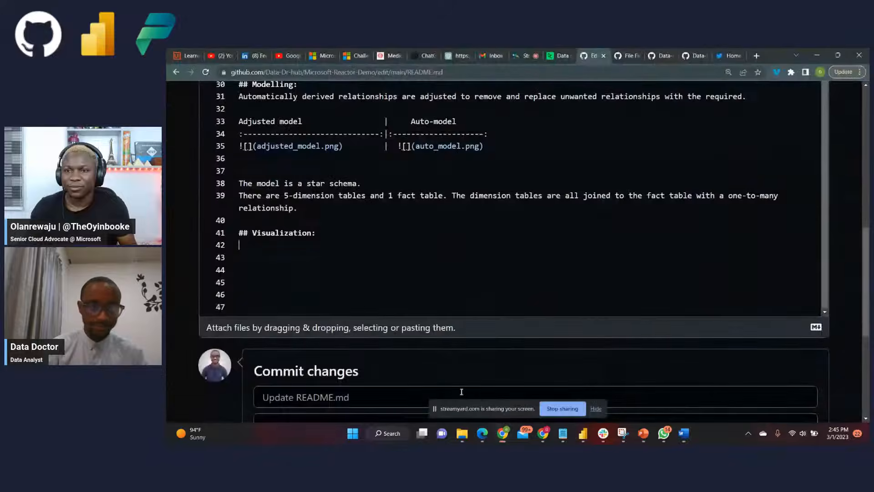
{"action": "type", "text": "The report comprises 4 pages: 1.  Customer hx 2.  Product catalog 3.  Transaction hx 4.  Warehouse You can interact with the report here (link to powerbi service)"}
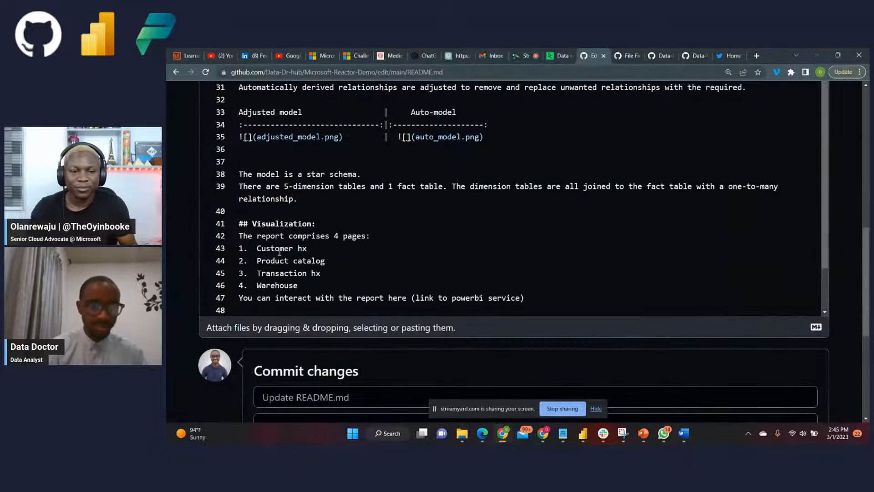
Insert blank lines below the "## Visualization:" heading and between the "Warehouse" item and the report interaction sentence
{"action": "left_click", "coordinate": [317, 224]}
{"action": "key", "text": "Return"}
{"action": "scroll", "coordinate": [420, 243], "scroll_direction": "down", "scroll_amount": 2}
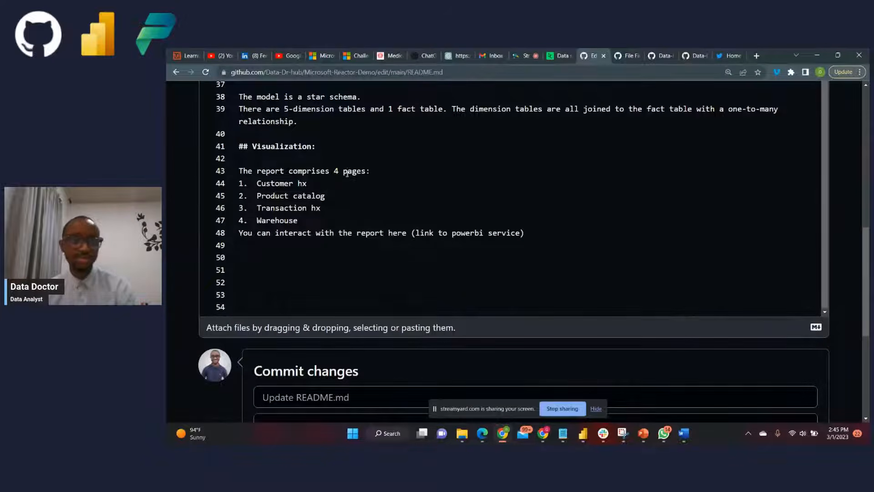
{"action": "left_click", "coordinate": [306, 222]}
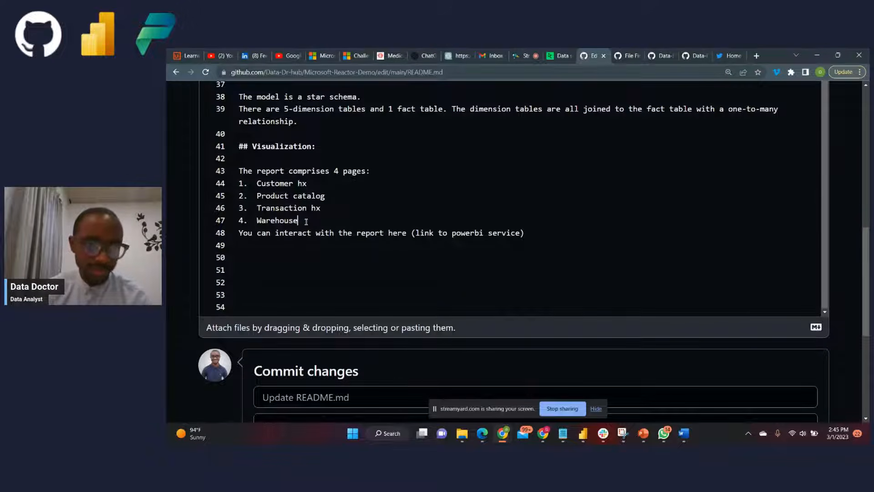
{"action": "key", "text": "Return"}
{"action": "type", "text": "5."}
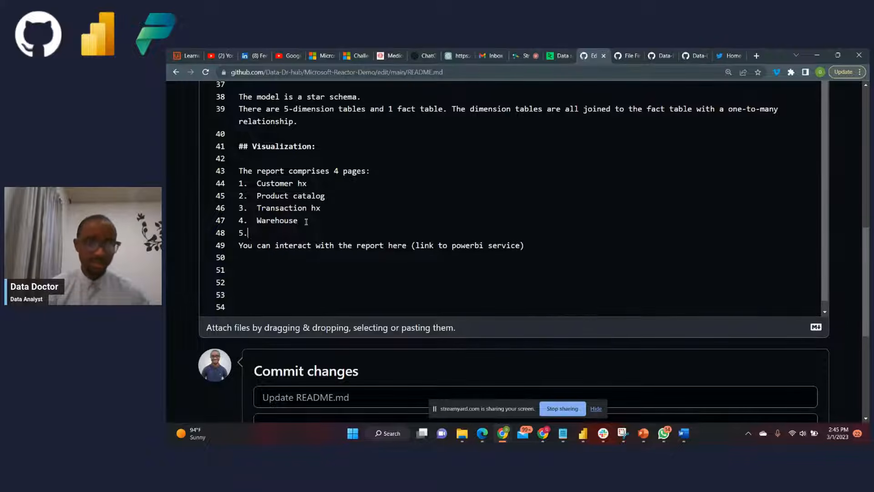
{"action": "key", "text": "BackSpace"}
{"action": "key", "text": "BackSpace"}
{"action": "key", "text": "BackSpace"}
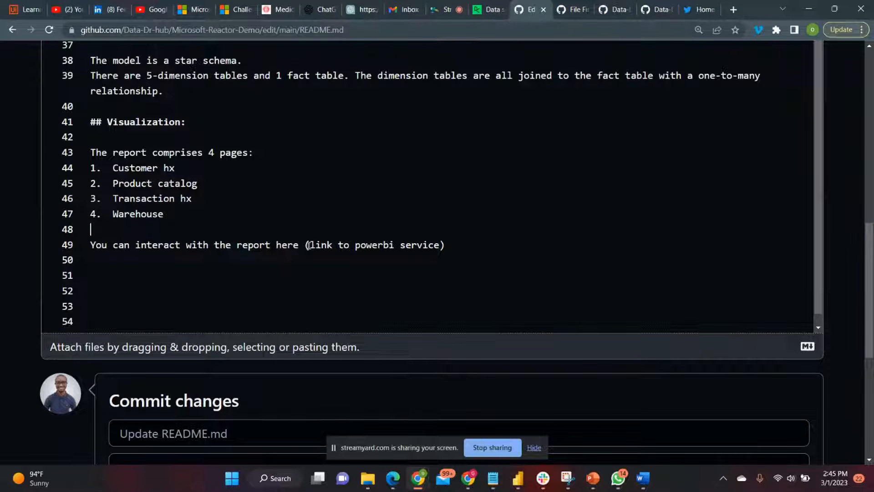
Delete the placeholder text "link to powerbi service" on line 49, leaving the empty parentheses after "here"
{"action": "left_click_drag", "start_coordinate": [309, 246], "coordinate": [442, 248]}
{"action": "key", "text": "BackSpace"}
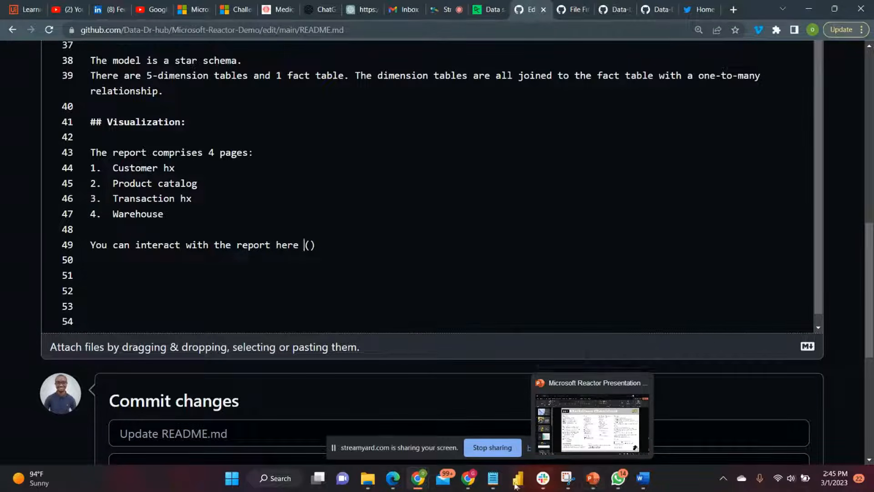
{"action": "mouse_move", "coordinate": [418, 479]}
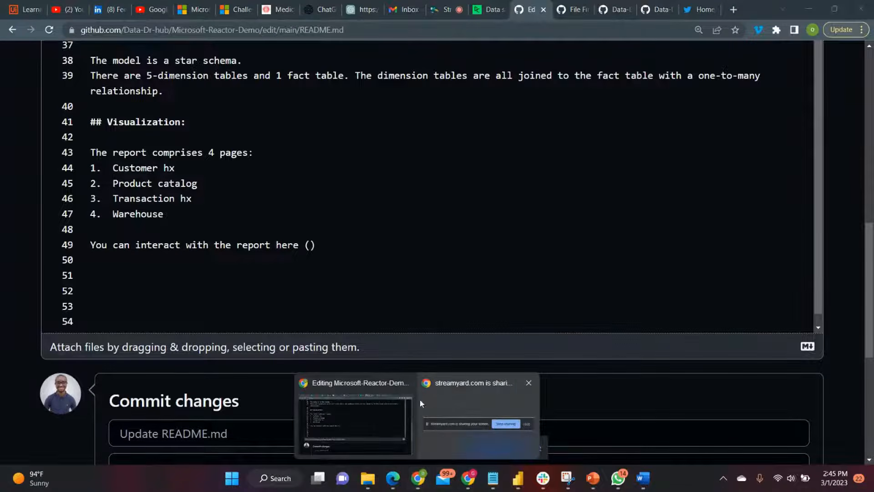
{"action": "left_click", "coordinate": [357, 419]}
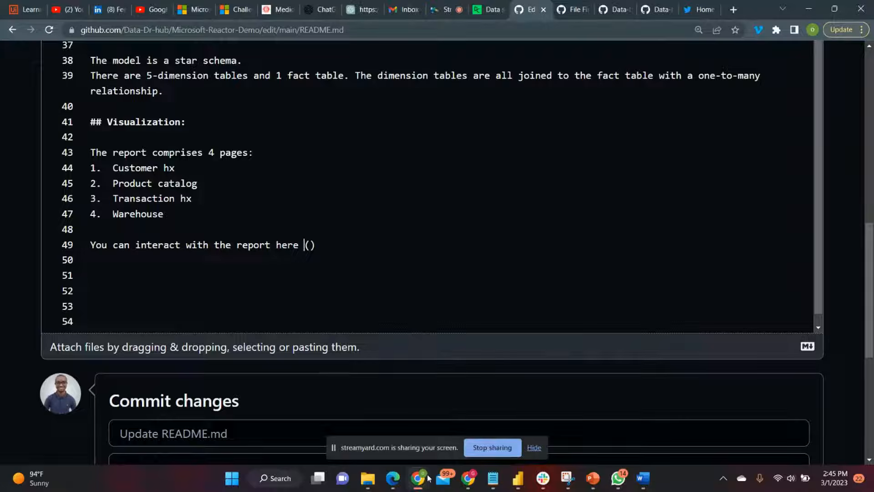
Switch to the Word readme document and copy the Power BI report URL listed under "Link:"
{"action": "left_click", "coordinate": [642, 479]}
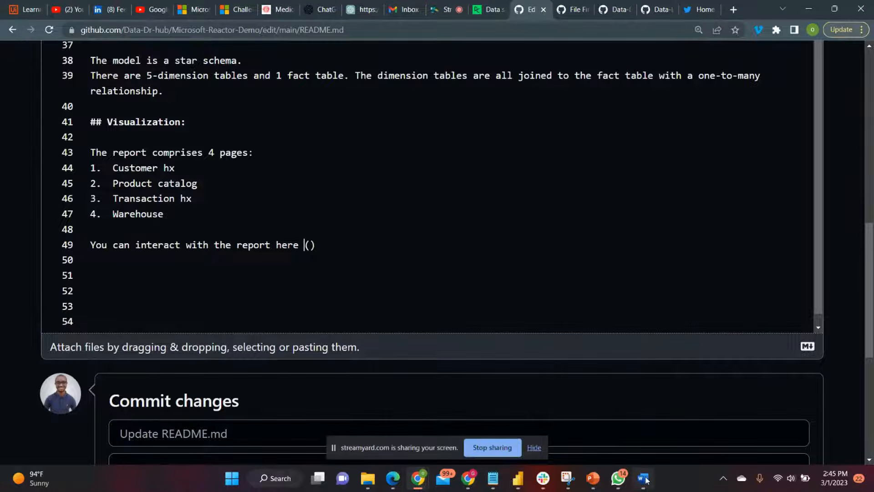
{"action": "scroll", "coordinate": [528, 285], "scroll_direction": "down", "scroll_amount": 3}
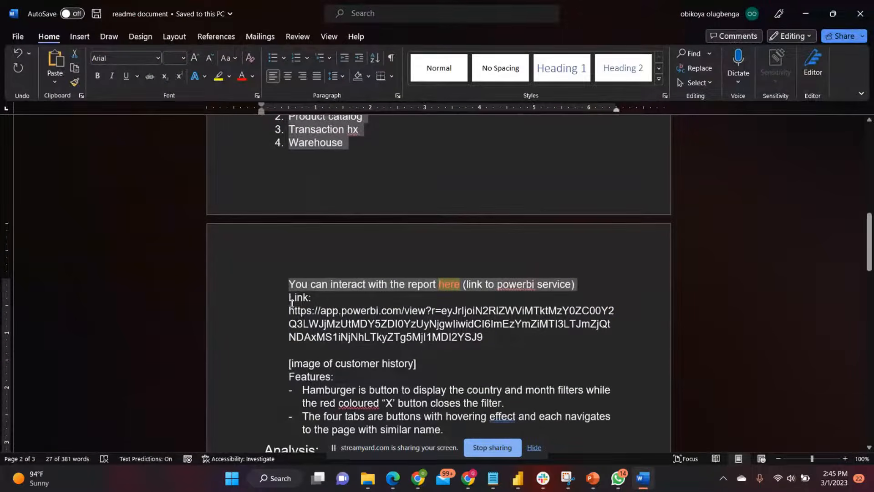
{"action": "double_click", "coordinate": [422, 323]}
{"action": "key", "text": "ctrl+c"}
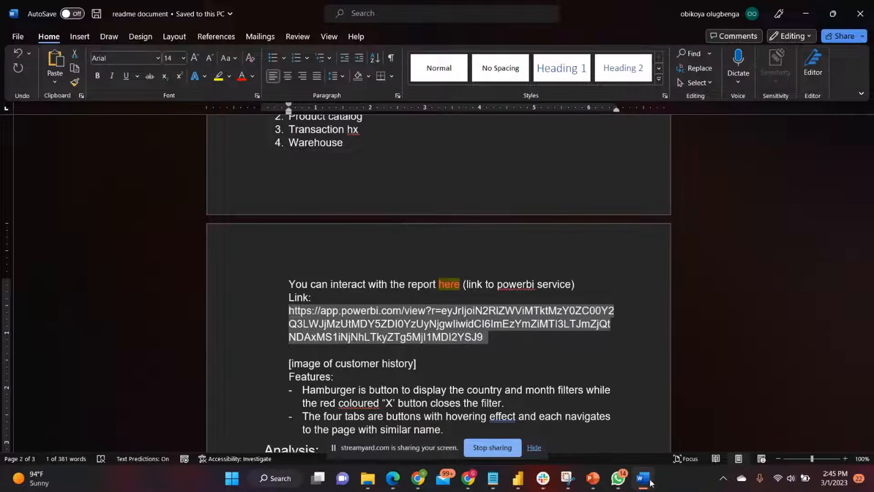
Switch back to the GitHub editor in Chrome and enclose the word "here" on line 49 in square brackets
{"action": "mouse_move", "coordinate": [650, 481]}
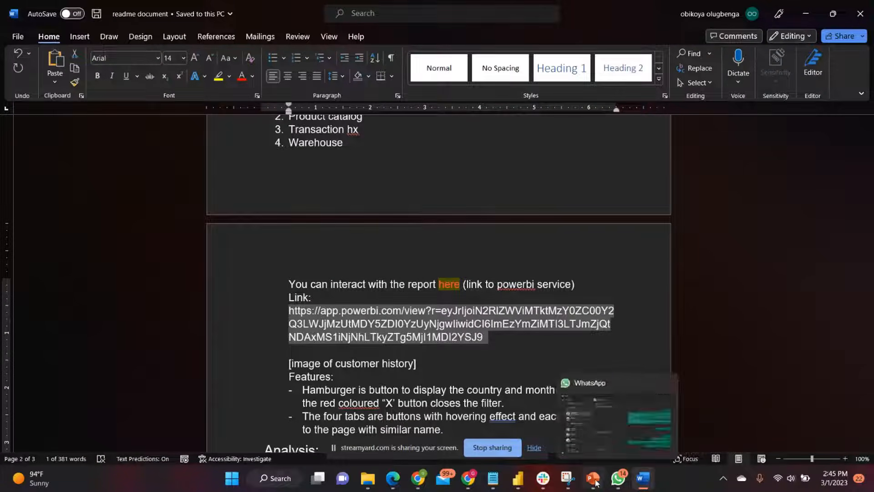
{"action": "mouse_move", "coordinate": [422, 480]}
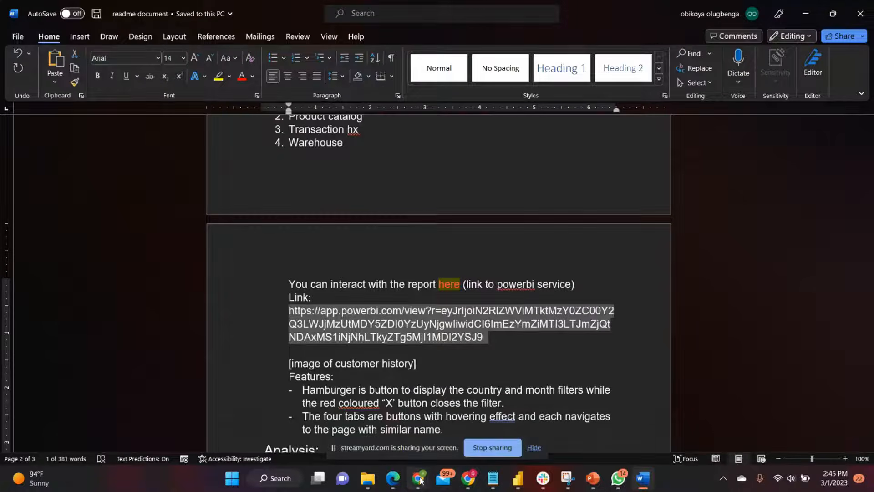
{"action": "left_click", "coordinate": [380, 437]}
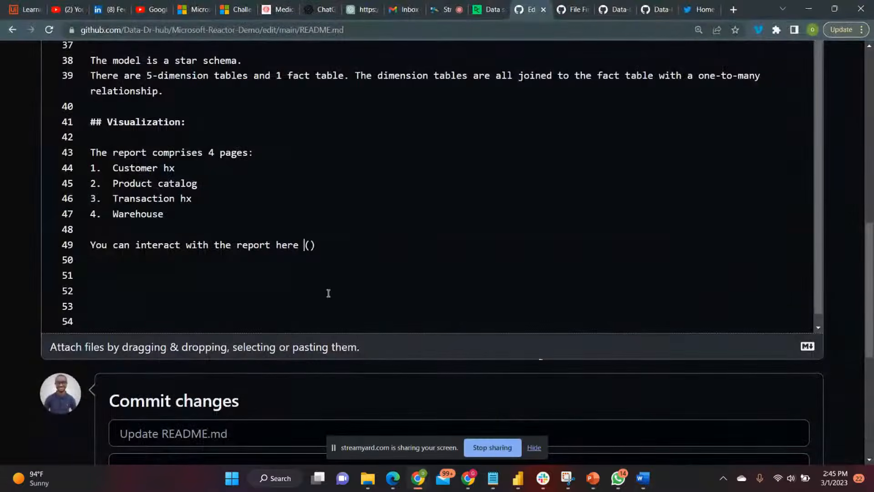
{"action": "left_click", "coordinate": [277, 245]}
{"action": "type", "text": "["}
{"action": "key", "text": "Right"}
{"action": "key", "text": "Right"}
{"action": "key", "text": "Right"}
{"action": "key", "text": "Right"}
{"action": "type", "text": "]"}
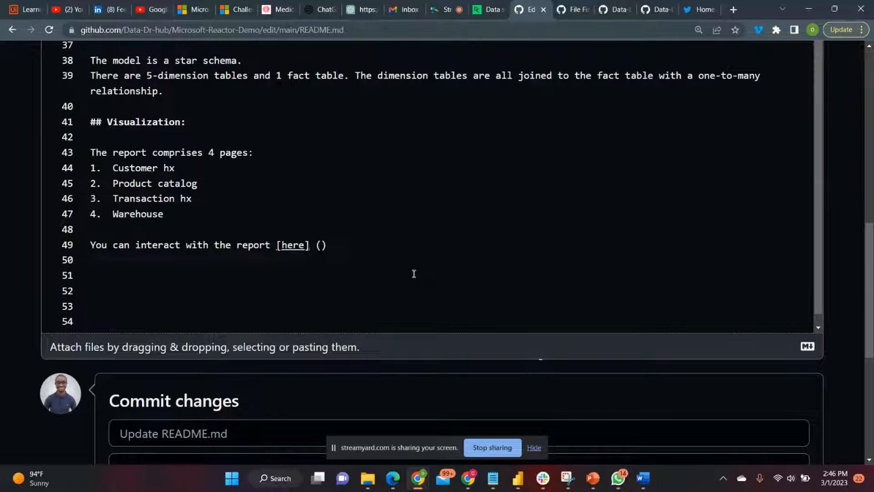
Remove the space after "[here]" and paste the copied report URL inside the parentheses to complete the Markdown link
{"action": "key", "text": "Delete"}
{"action": "key", "text": "Right"}
{"action": "key", "text": "ctrl+v"}
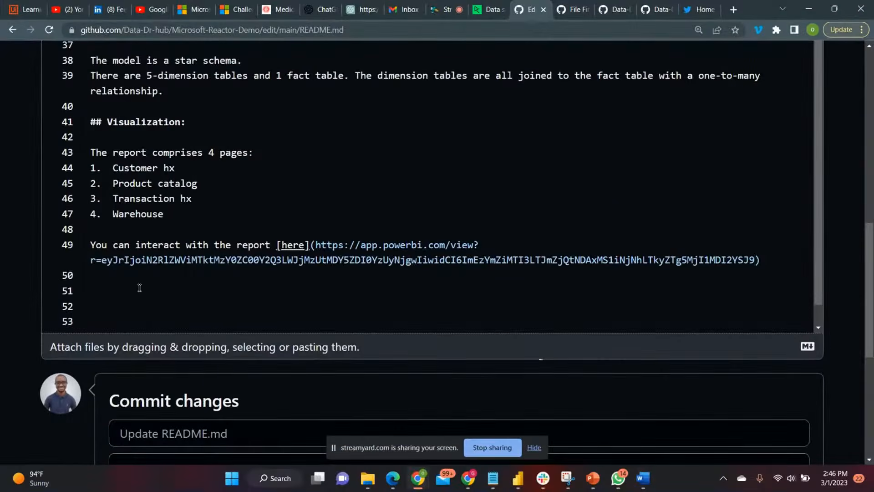
Switch to the Word document and copy the text from "[image of customer history]" through the two Features bullets
{"action": "left_click", "coordinate": [646, 489]}
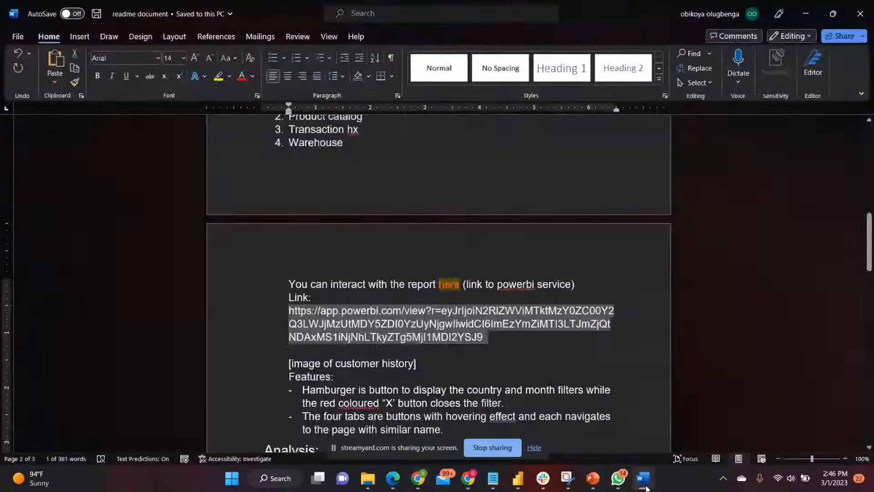
{"action": "left_click", "coordinate": [255, 360]}
{"action": "scroll", "coordinate": [255, 361], "scroll_direction": "down", "scroll_amount": 5}
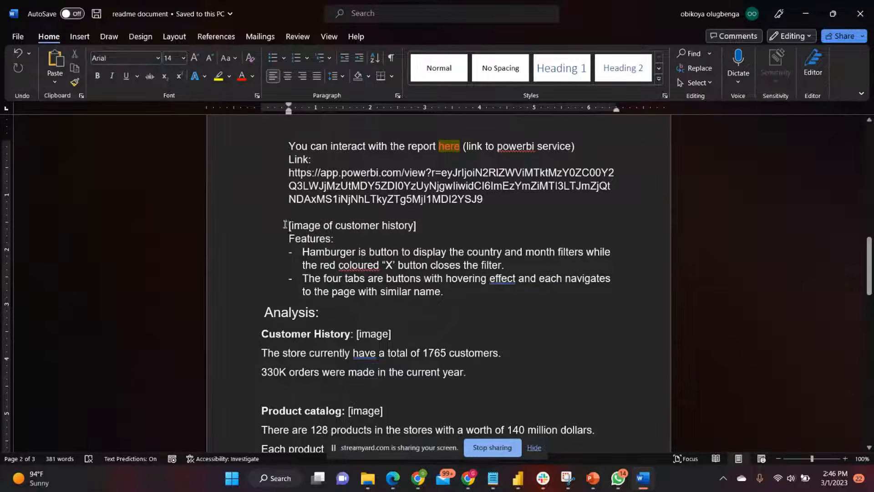
{"action": "left_click_drag", "start_coordinate": [285, 224], "coordinate": [446, 295]}
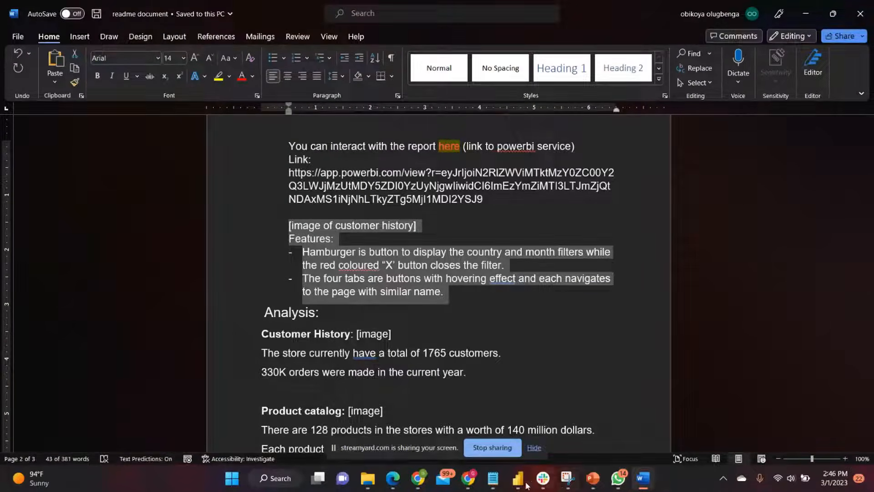
Switch back to the GitHub editor in Chrome and paste the customer history placeholder and Features list at line 51
{"action": "left_click", "coordinate": [426, 480]}
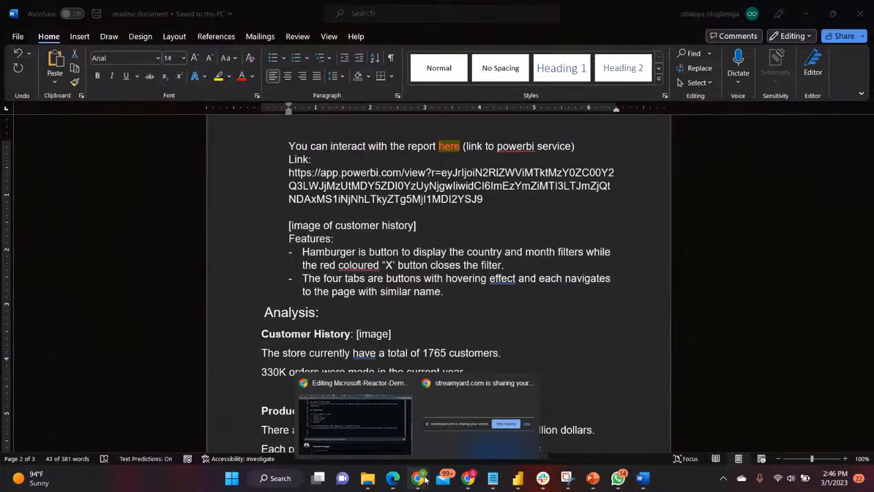
{"action": "left_click", "coordinate": [382, 428]}
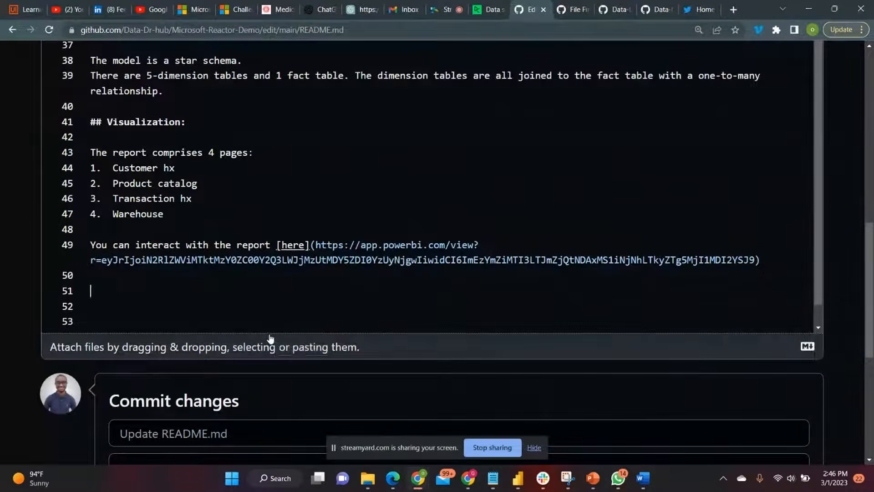
{"action": "type", "text": "[image of customer history] Features: - Hamburger is button to display the country and month filters while the red coloured \"X\" button closes the filter. - The four tabs are buttons with hovering effect and each navigates to the page with similar name."}
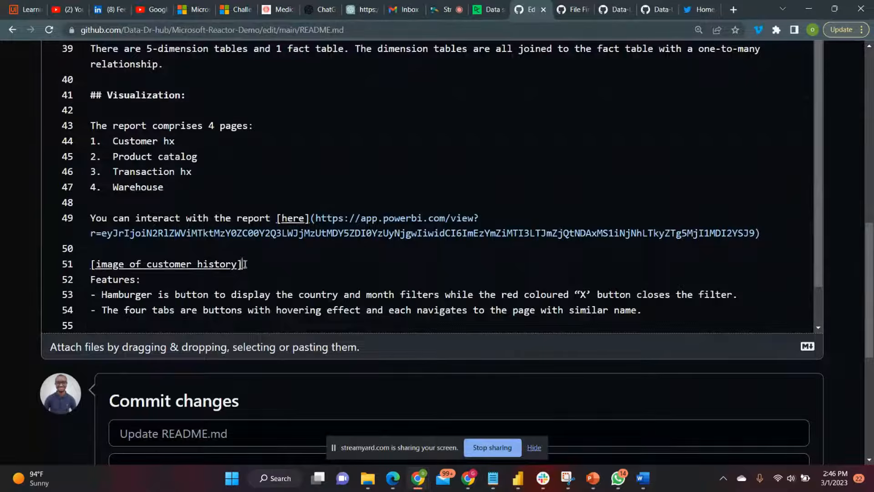
Replace the "[image of customer history]" placeholder with "![](customer_history.png)", checking the image's file name in the repository file list
{"action": "left_click_drag", "start_coordinate": [245, 264], "coordinate": [93, 263]}
{"action": "key", "text": "BackSpace"}
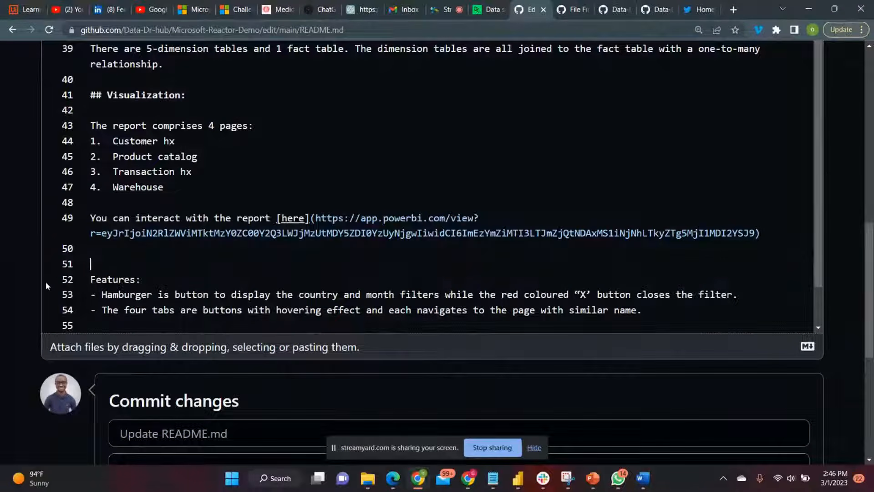
{"action": "scroll", "coordinate": [24, 269], "scroll_direction": "up", "scroll_amount": 10}
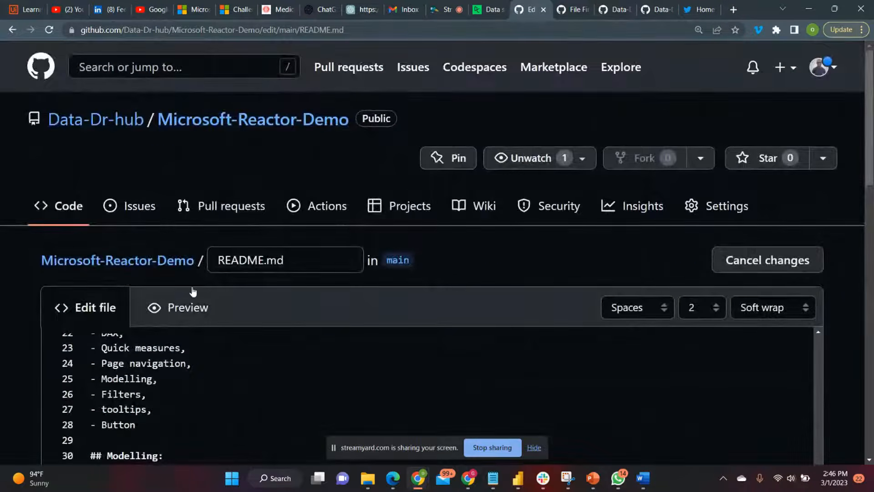
{"action": "left_click", "coordinate": [574, 5]}
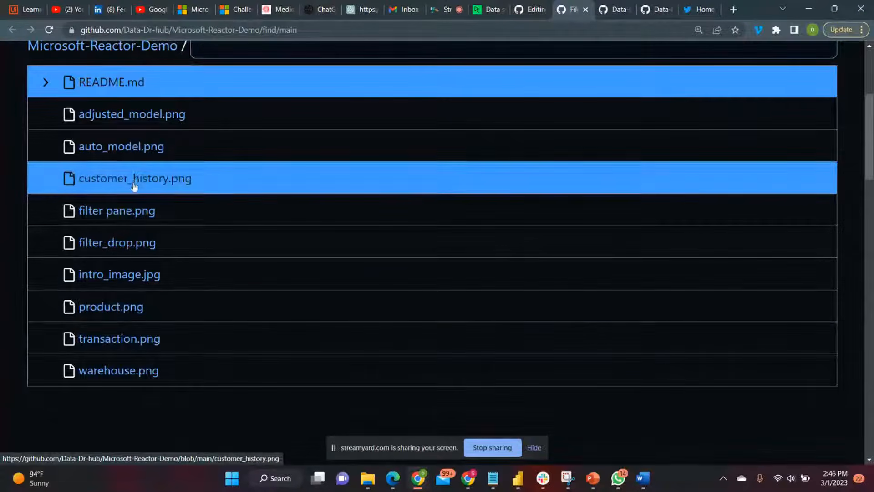
{"action": "left_click", "coordinate": [525, 7]}
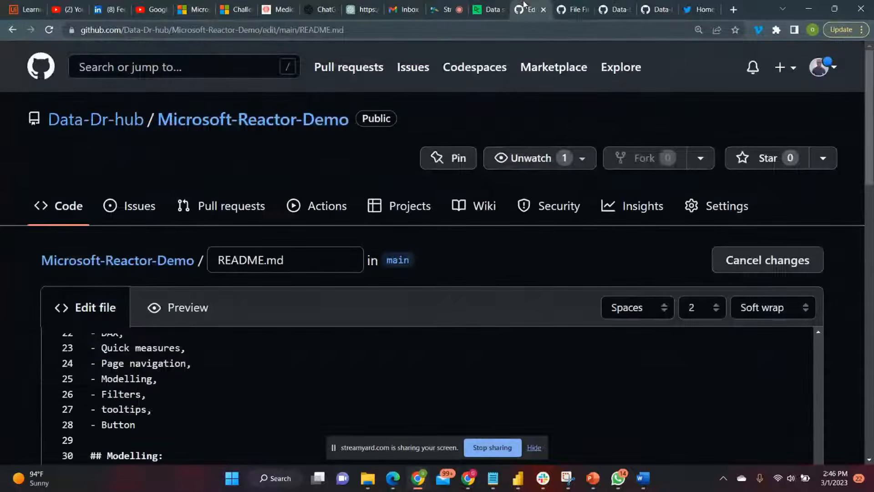
{"action": "scroll", "coordinate": [2, 323], "scroll_direction": "down", "scroll_amount": 10}
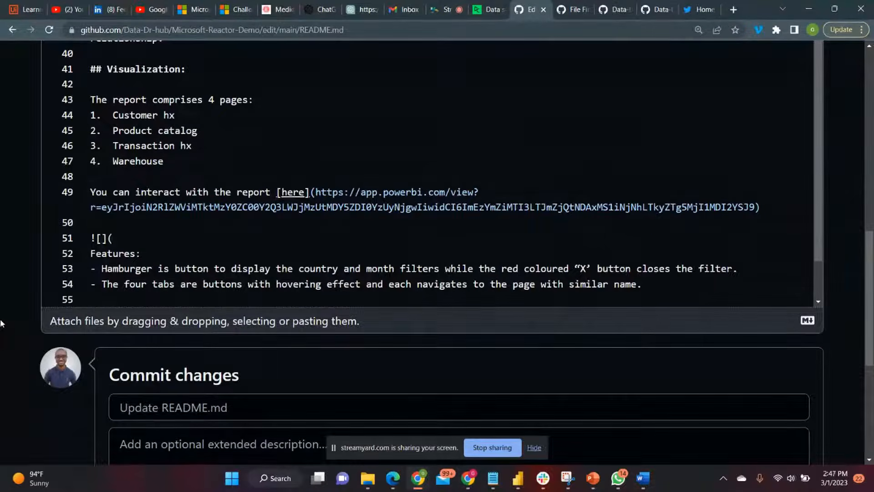
{"action": "type", "text": "customer_hist"}
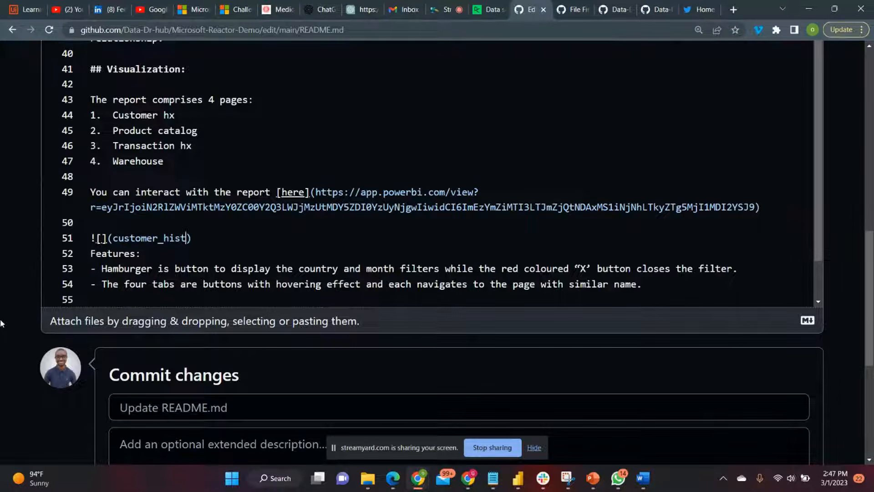
{"action": "type", "text": "ory.png"}
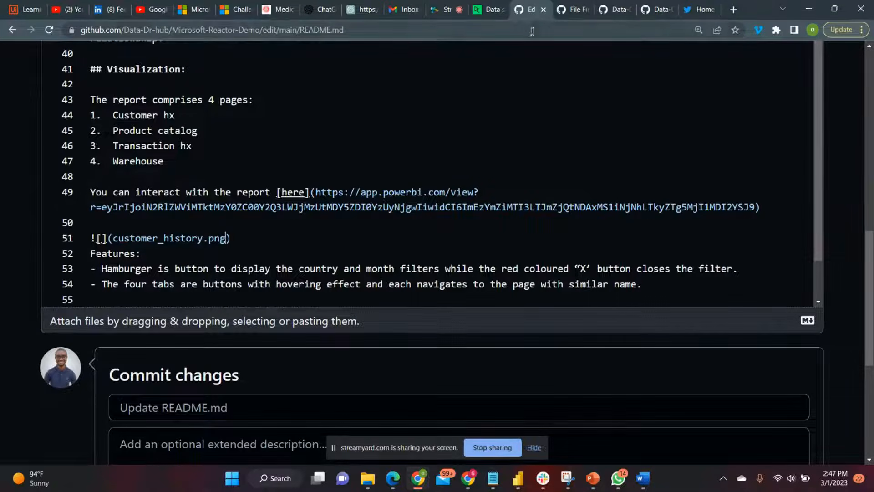
Recheck the image name in the repository file list and insert a blank line between the customer history image and "Features:"
{"action": "left_click", "coordinate": [564, 10]}
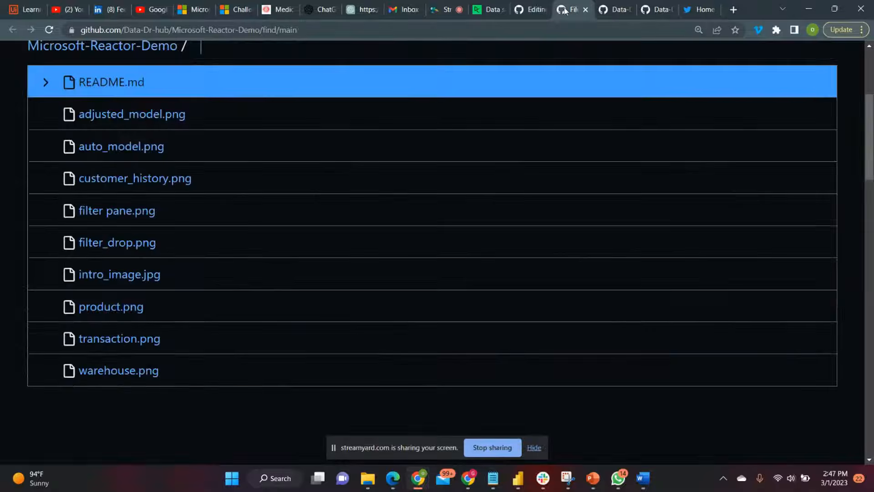
{"action": "left_click", "coordinate": [530, 9]}
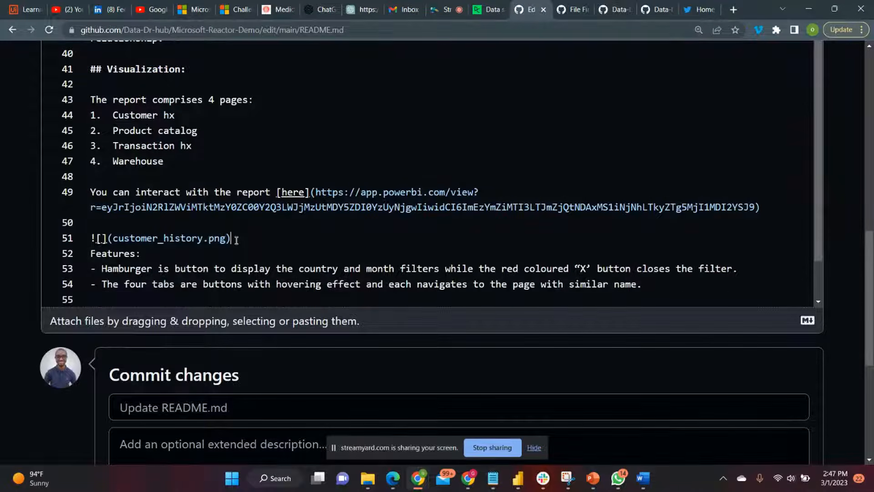
{"action": "key", "text": "Return"}
{"action": "scroll", "coordinate": [329, 255], "scroll_direction": "down", "scroll_amount": 2}
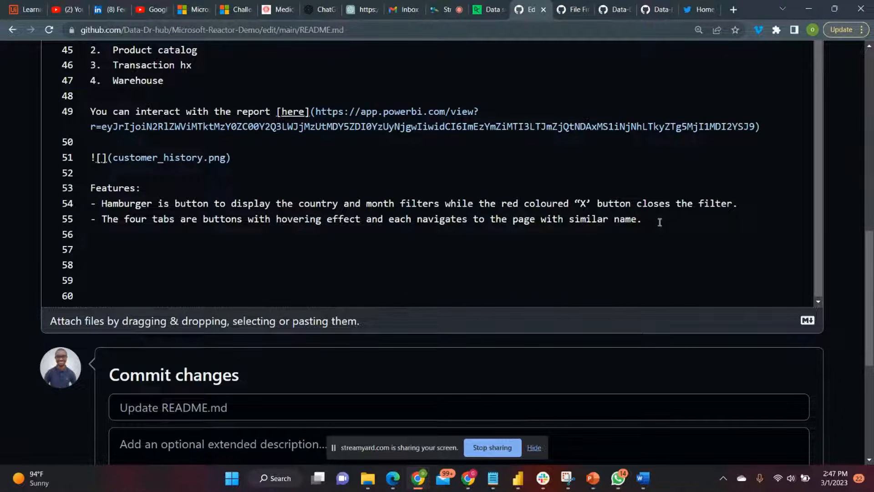
Switch to the Word document, copy the text from "Analysis:" through "Warehouse: [image]", and return to the GitHub editor in Chrome
{"action": "left_click", "coordinate": [650, 475]}
{"action": "scroll", "coordinate": [283, 269], "scroll_direction": "down", "scroll_amount": 3}
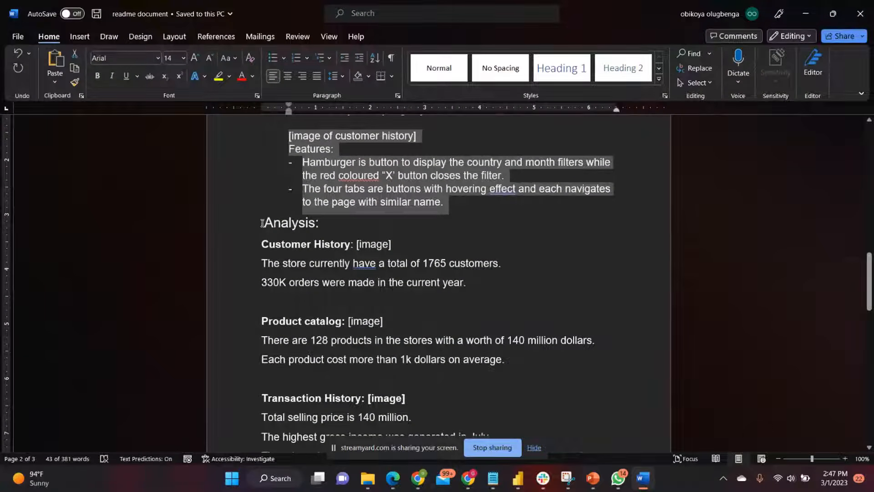
{"action": "left_click_drag", "start_coordinate": [262, 223], "coordinate": [385, 361]}
{"action": "scroll", "coordinate": [385, 357], "scroll_direction": "down", "scroll_amount": 3}
{"action": "scroll", "coordinate": [385, 357], "scroll_direction": "down", "scroll_amount": 5}
{"action": "key", "text": "shift+Up"}
{"action": "key", "text": "shift+Up"}
{"action": "key", "text": "shift+Up"}
{"action": "key", "text": "shift+Up"}
{"action": "key", "text": "shift+Up"}
{"action": "key", "text": "shift+Up"}
{"action": "key", "text": "shift+Up"}
{"action": "key", "text": "shift+Up"}
{"action": "key", "text": "shift+Up"}
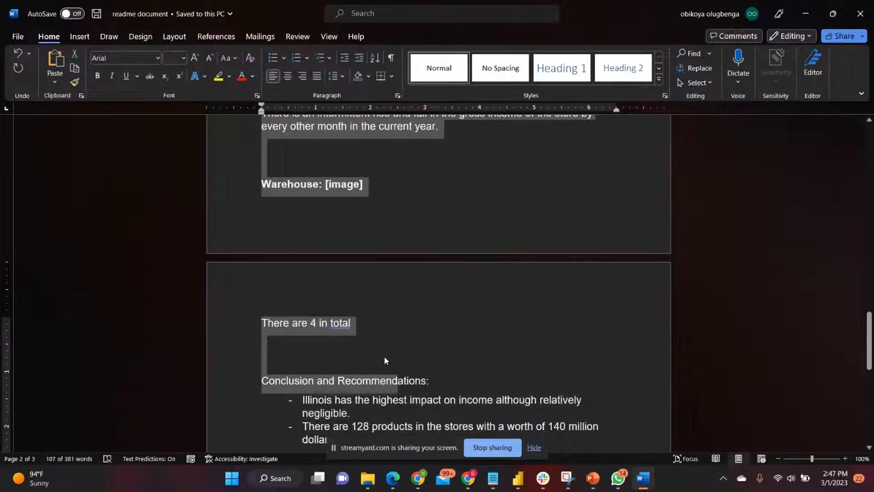
{"action": "key", "text": "shift+Down"}
{"action": "key", "text": "shift+Down"}
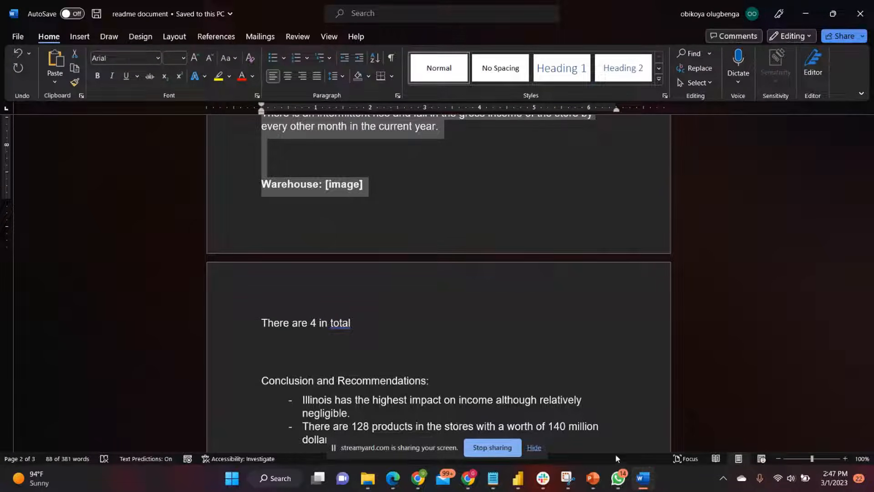
{"action": "left_click", "coordinate": [418, 478]}
{"action": "left_click", "coordinate": [360, 427]}
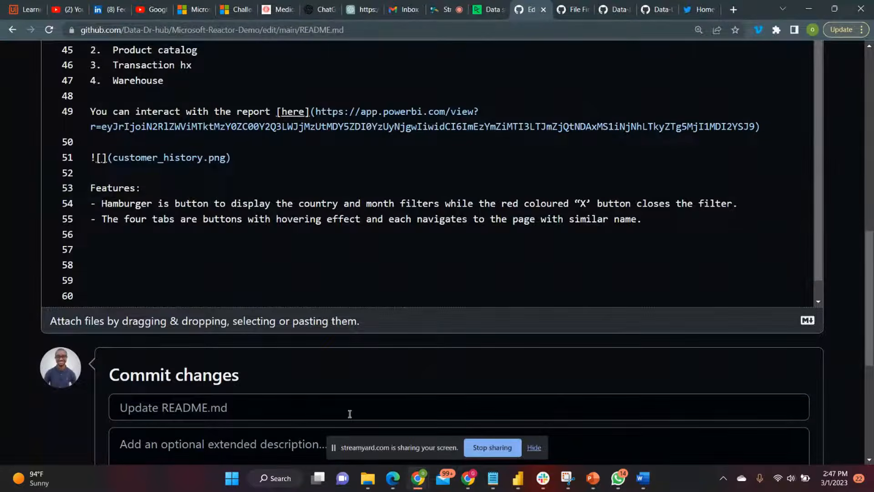
Paste the copied Analysis text below the Features list, make "Analysis:" a level-two heading with "##", and insert a blank line beneath it
{"action": "type", "text": "Analysis: Customer History: [image] The store currently have a total of 1765 customers. 330K orders were made in the current year.  Product catalog: [image] There are 128 products in the stores with a worth of 140 million dollars. Each product cost more than 1k dollars on average.  Transaction History: [image] Total selling price is 140 million. The highest gross income was generated in July. There is an intermittent rise and fall in the gross income of the store by every other month in the current year.   Warehouse: [image]"}
{"action": "scroll", "coordinate": [2, 290], "scroll_direction": "up", "scroll_amount": 5}
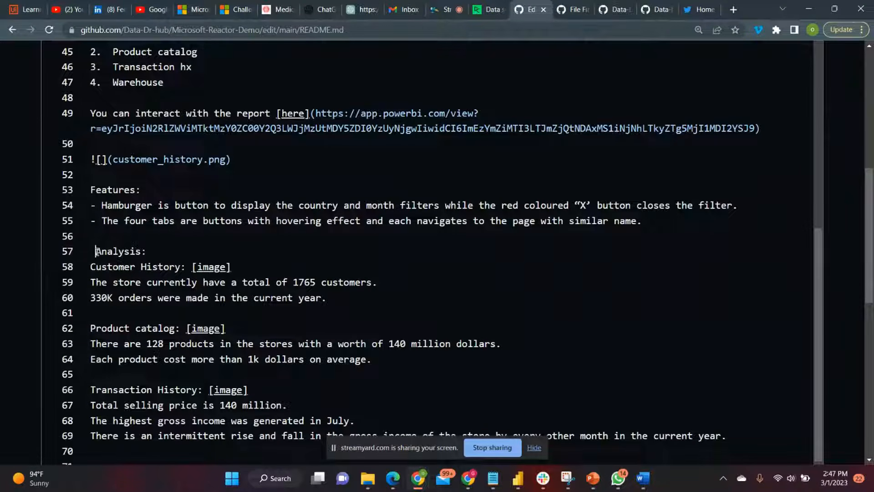
{"action": "type", "text": "##"}
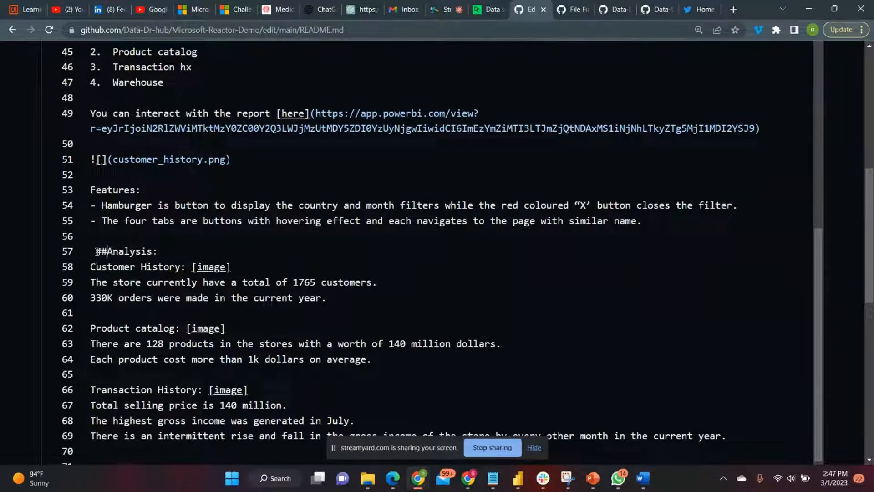
{"action": "left_click", "coordinate": [171, 252]}
{"action": "key", "text": "Return"}
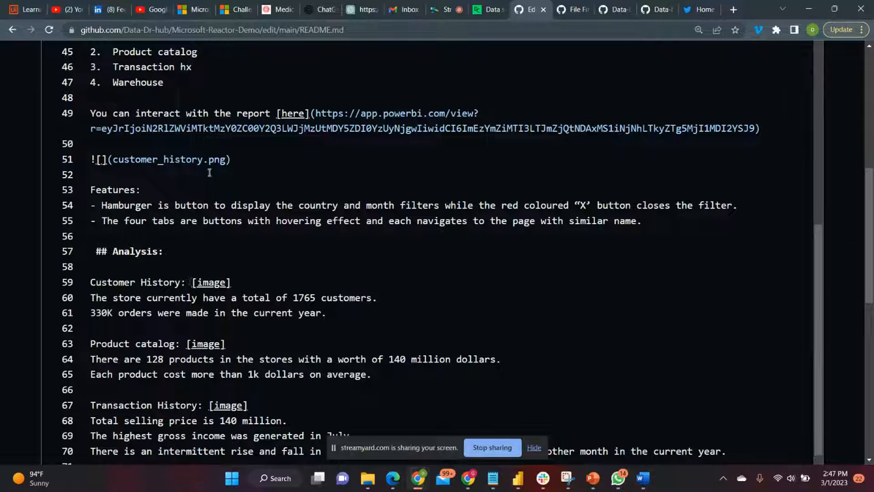
Remove the "[image]" placeholder after "Customer History:" in the Analysis section
{"action": "left_click", "coordinate": [231, 157]}
{"action": "left_click_drag", "start_coordinate": [231, 157], "coordinate": [86, 160]}
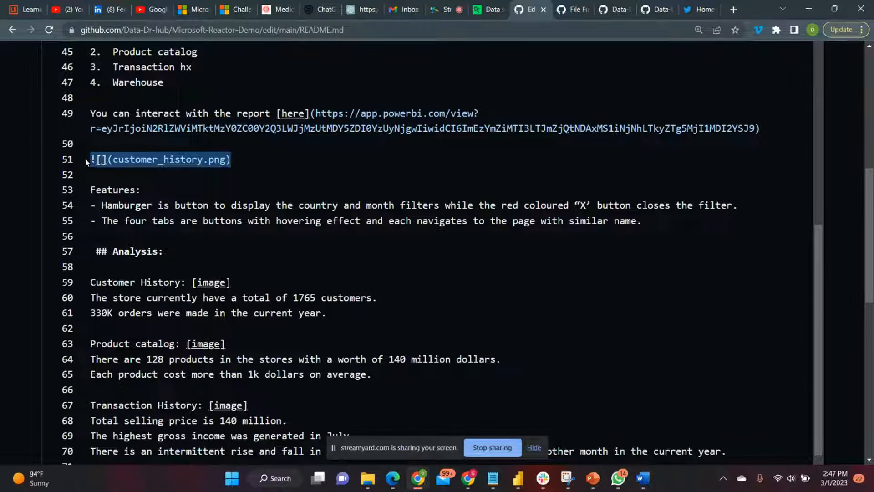
{"action": "left_click", "coordinate": [248, 281]}
{"action": "key", "text": "BackSpace"}
{"action": "key", "text": "BackSpace"}
{"action": "key", "text": "BackSpace"}
{"action": "key", "text": "BackSpace"}
{"action": "key", "text": "BackSpace"}
{"action": "key", "text": "BackSpace"}
{"action": "key", "text": "BackSpace"}
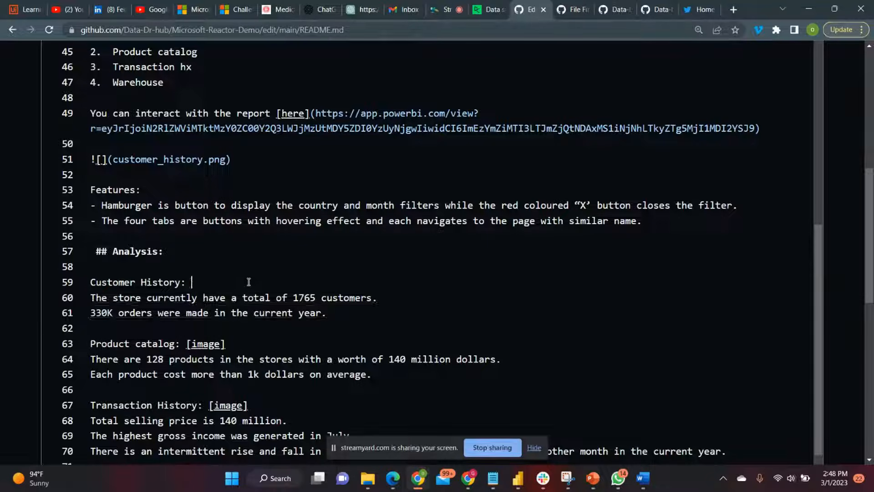
Make "Product catalog:" and "Customer History:" level-three headings by prefixing each with "###"
{"action": "scroll", "coordinate": [249, 281], "scroll_direction": "down", "scroll_amount": 2}
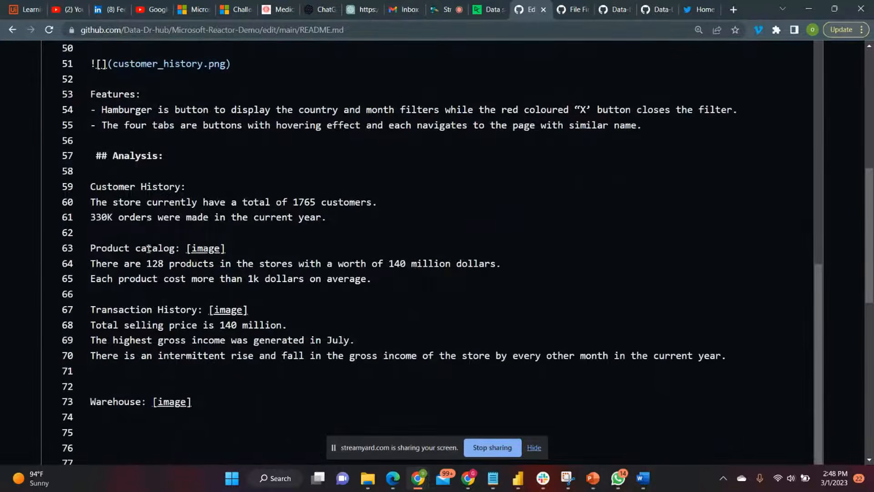
{"action": "left_click", "coordinate": [226, 248]}
{"action": "key", "text": "BackSpace"}
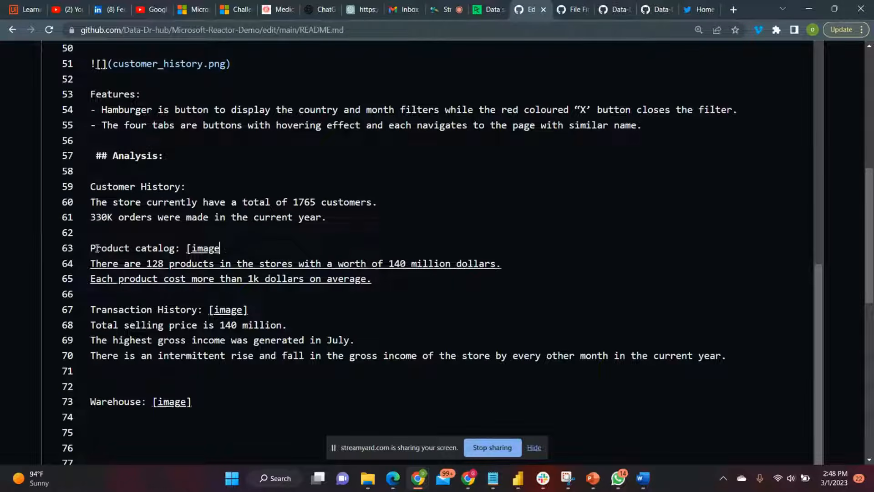
{"action": "left_click", "coordinate": [91, 248]}
{"action": "type", "text": "###"}
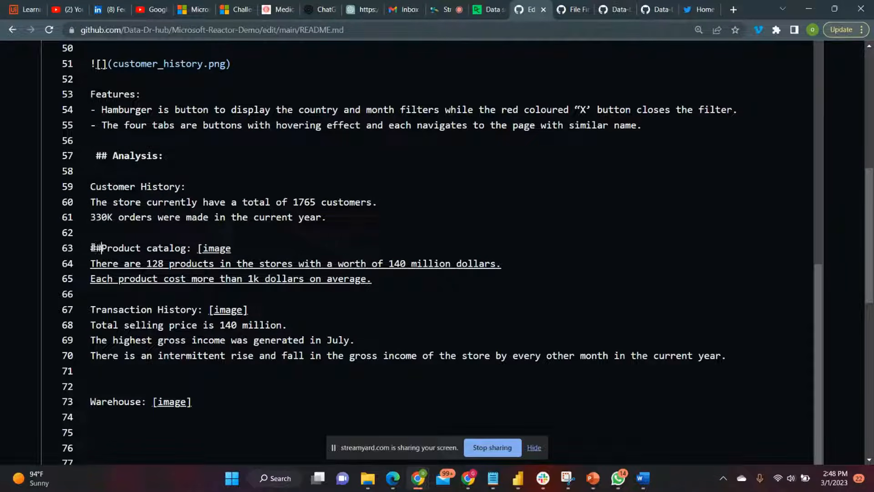
{"action": "left_click", "coordinate": [90, 186]}
{"action": "type", "text": "###"}
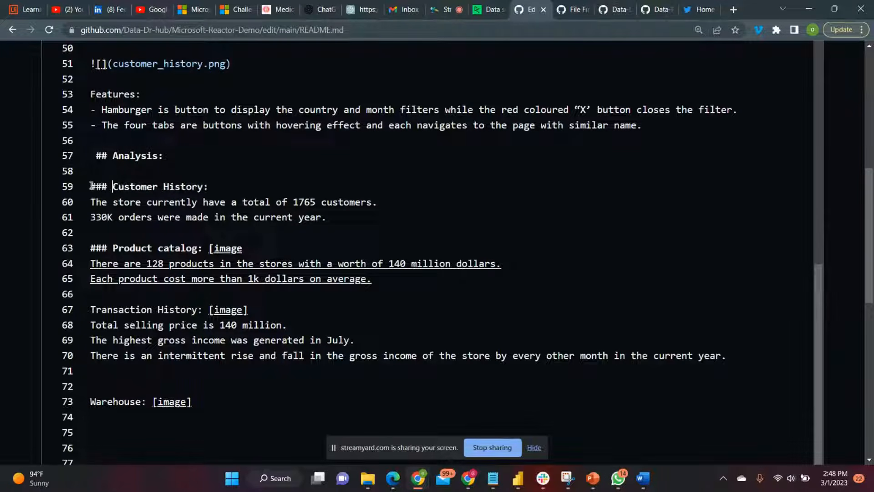
Remove the rest of the image placeholder after "Product catalog:" and insert two blank lines below the heading
{"action": "left_click", "coordinate": [243, 248]}
{"action": "key", "text": "BackSpace"}
{"action": "key", "text": "BackSpace"}
{"action": "key", "text": "BackSpace"}
{"action": "key", "text": "BackSpace"}
{"action": "key", "text": "BackSpace"}
{"action": "key", "text": "BackSpace"}
{"action": "key", "text": "BackSpace"}
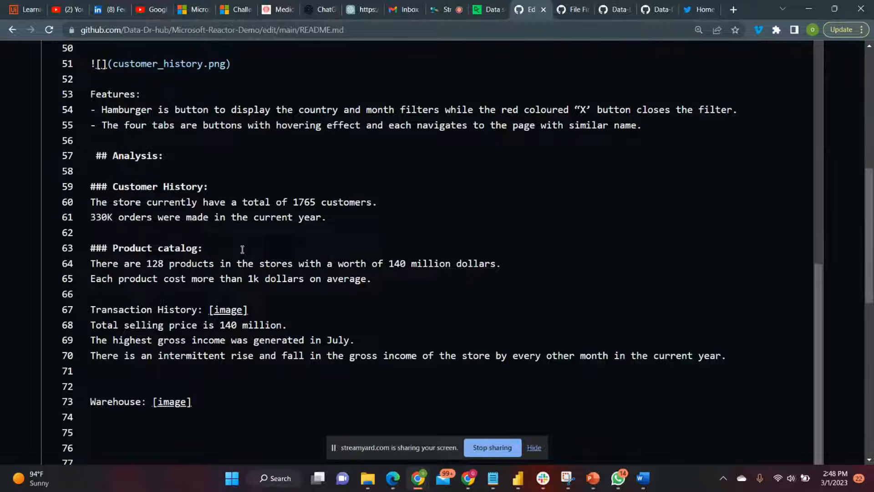
{"action": "key", "text": "Return"}
{"action": "key", "text": "Return"}
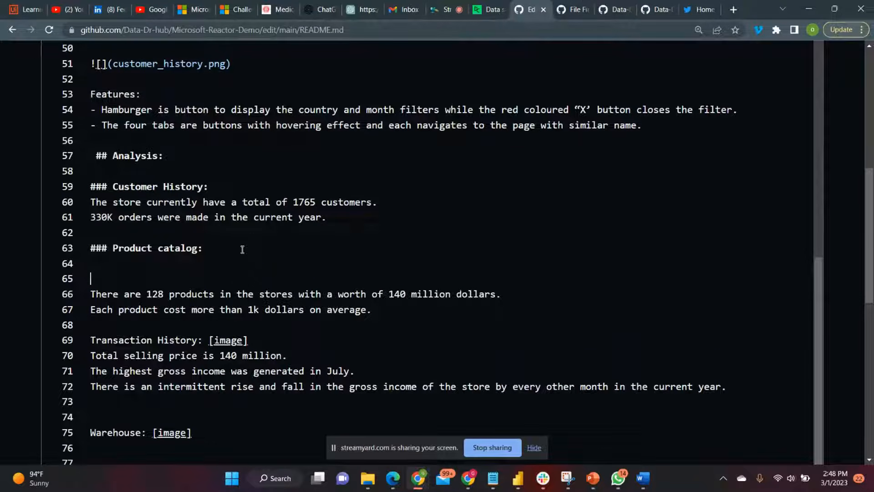
Insert "![](product.png)" on the line below the Product catalog heading, checking the file name in the repository file list
{"action": "left_click", "coordinate": [574, 9]}
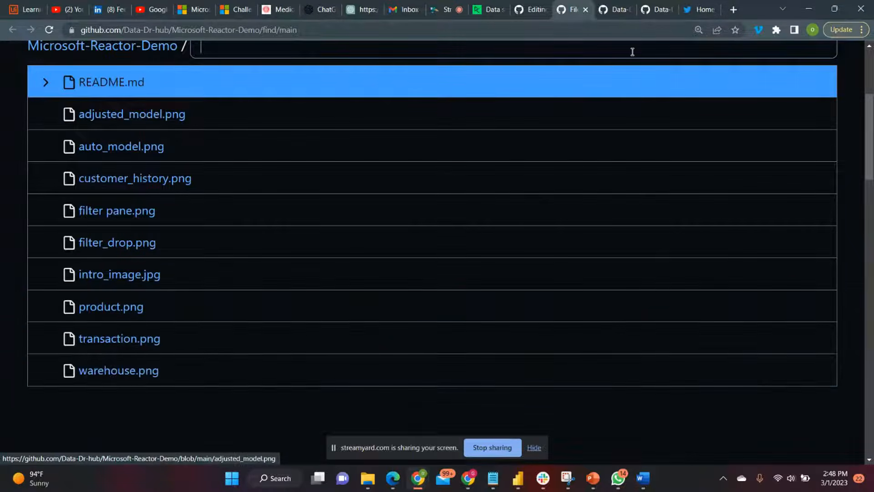
{"action": "left_click", "coordinate": [533, 9]}
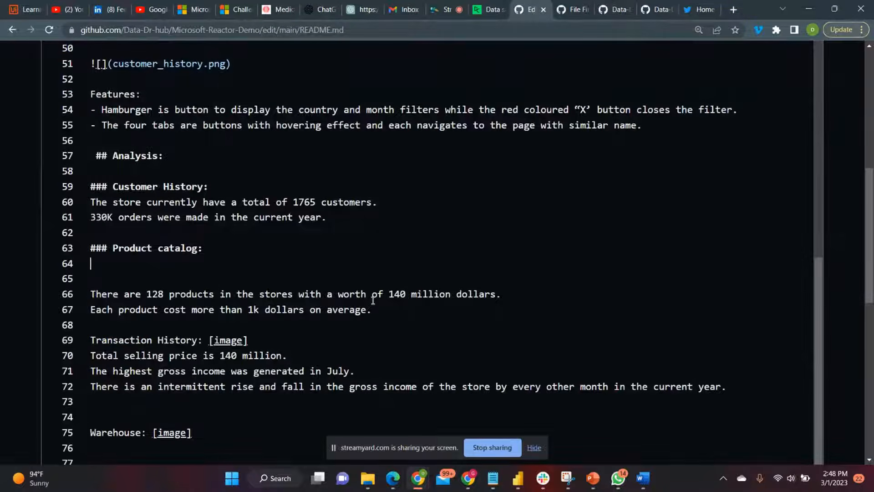
{"action": "type", "text": "![](product"}
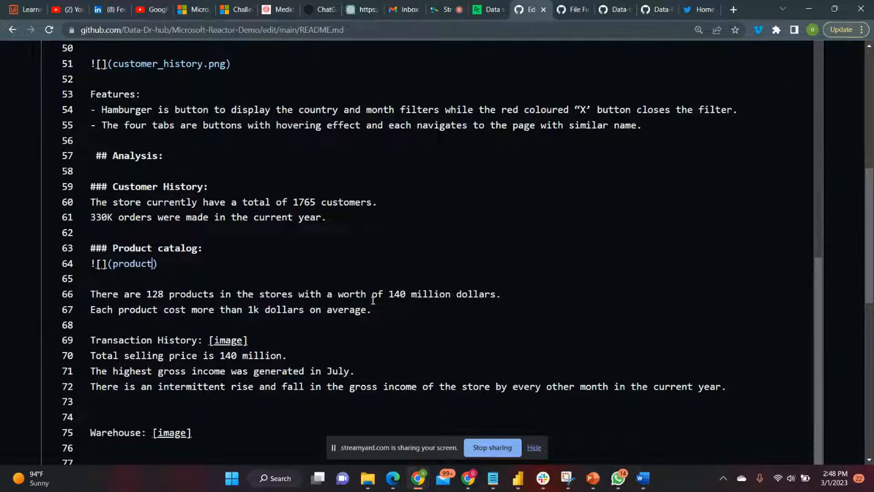
{"action": "type", "text": ".png"}
{"action": "key", "text": "Return"}
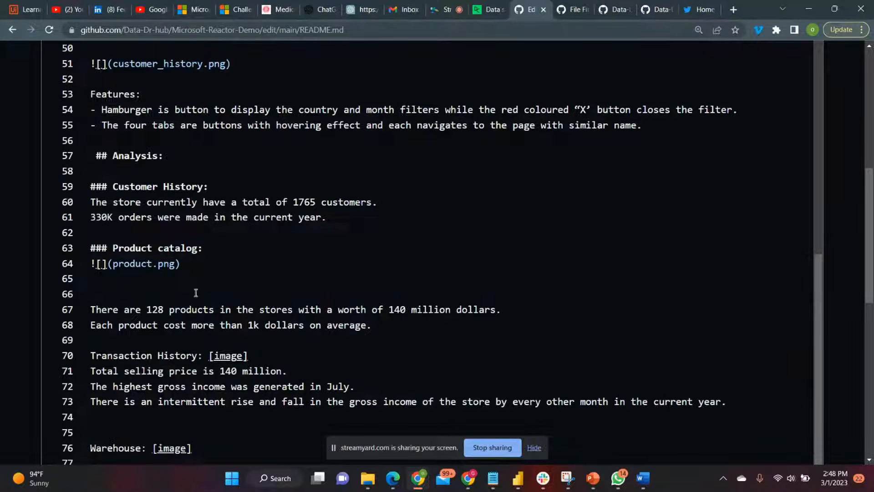
{"action": "key", "text": "BackSpace"}
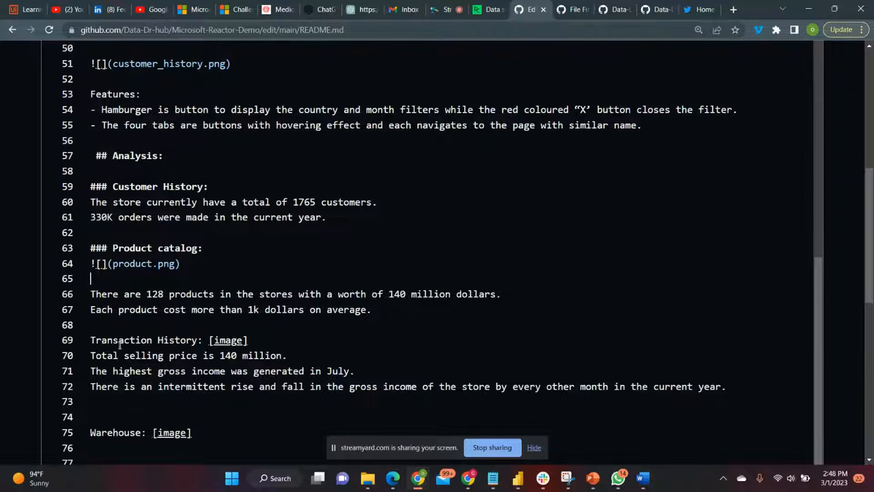
Remove the "[image]" placeholder after "Transaction History:" and make that line a level-three heading with "###"
{"action": "left_click", "coordinate": [256, 341]}
{"action": "key", "text": "BackSpace"}
{"action": "key", "text": "BackSpace"}
{"action": "key", "text": "BackSpace"}
{"action": "key", "text": "BackSpace"}
{"action": "key", "text": "BackSpace"}
{"action": "key", "text": "BackSpace"}
{"action": "key", "text": "BackSpace"}
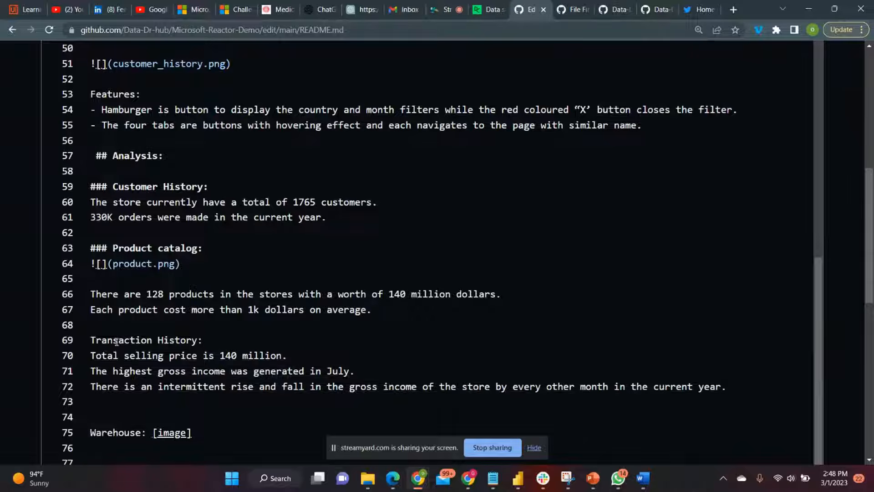
{"action": "left_click", "coordinate": [91, 340]}
{"action": "type", "text": "###"}
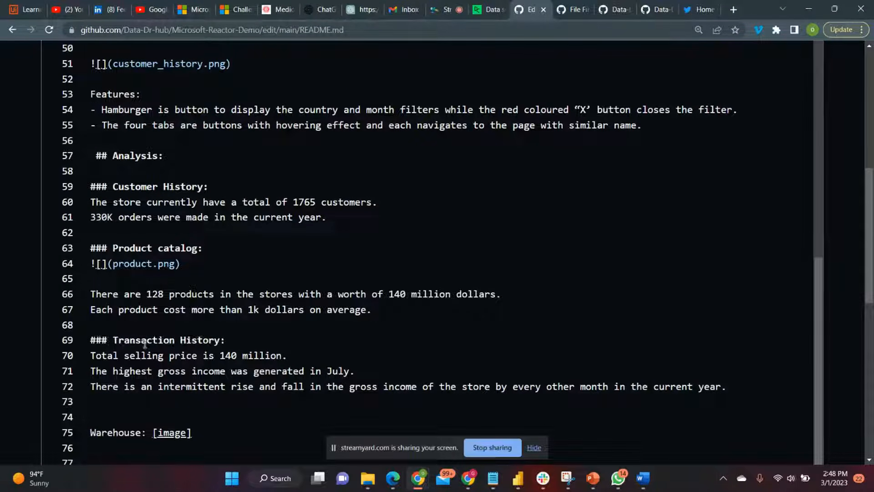
Insert "![](transaction.png)" and a blank line below the Transaction History heading, checking the file name in the repository file list
{"action": "left_click", "coordinate": [231, 337]}
{"action": "key", "text": "Return"}
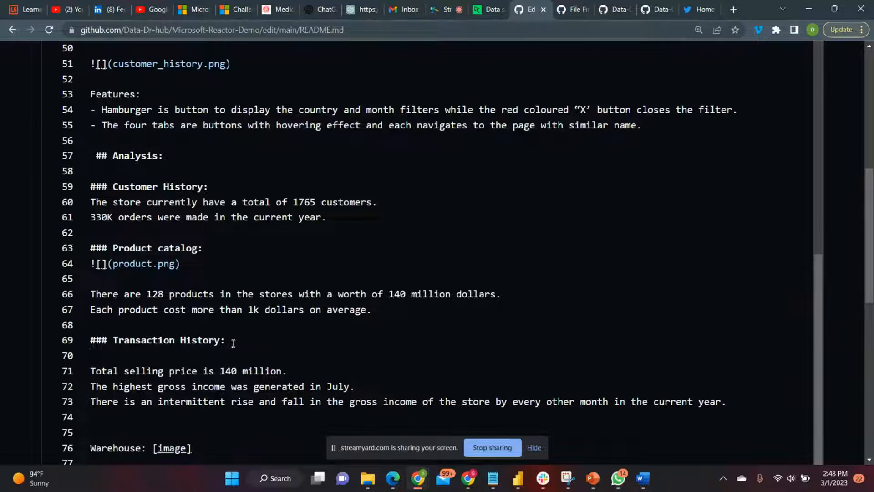
{"action": "type", "text": "![]("}
{"action": "left_click", "coordinate": [565, 8]}
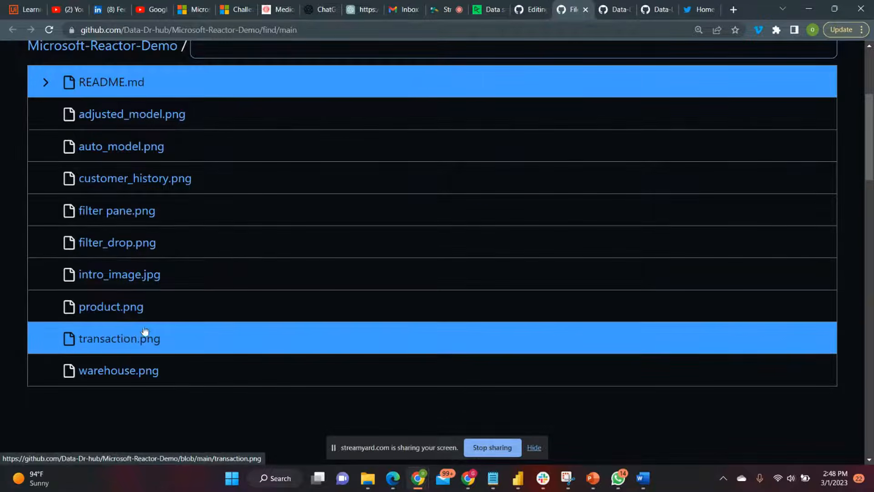
{"action": "left_click", "coordinate": [519, 9]}
{"action": "type", "text": "tran"}
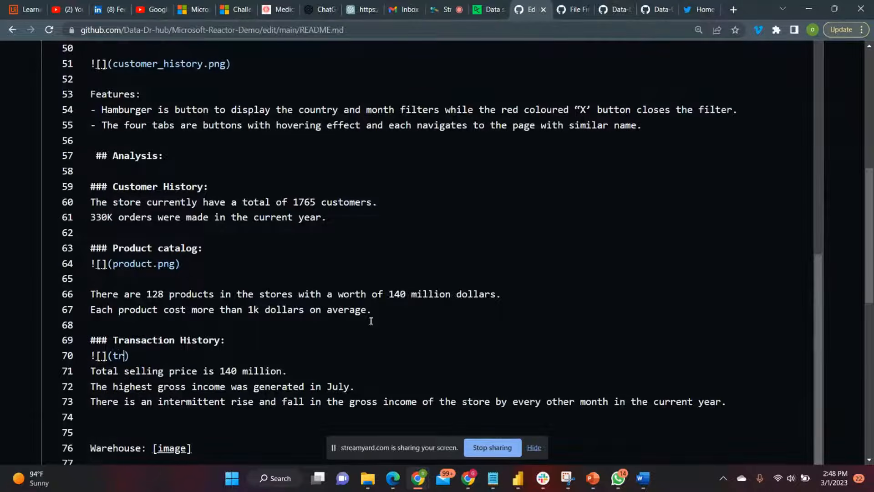
{"action": "type", "text": "saction.png"}
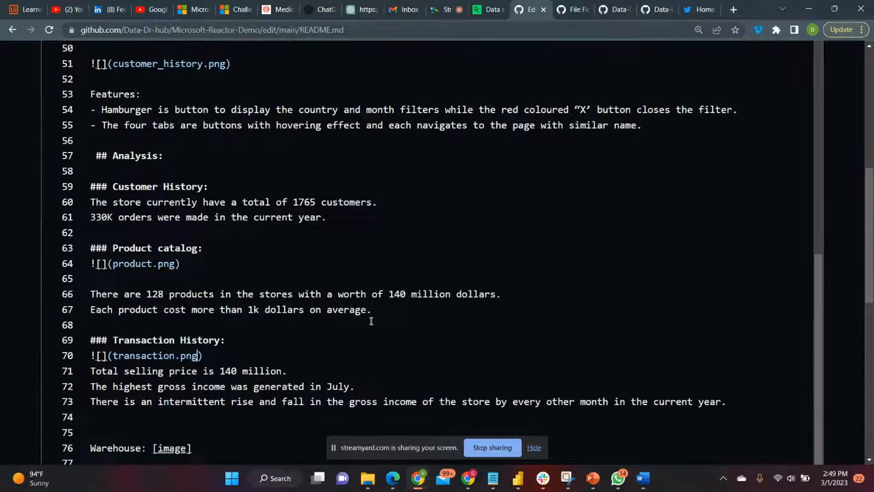
{"action": "key", "text": "Return"}
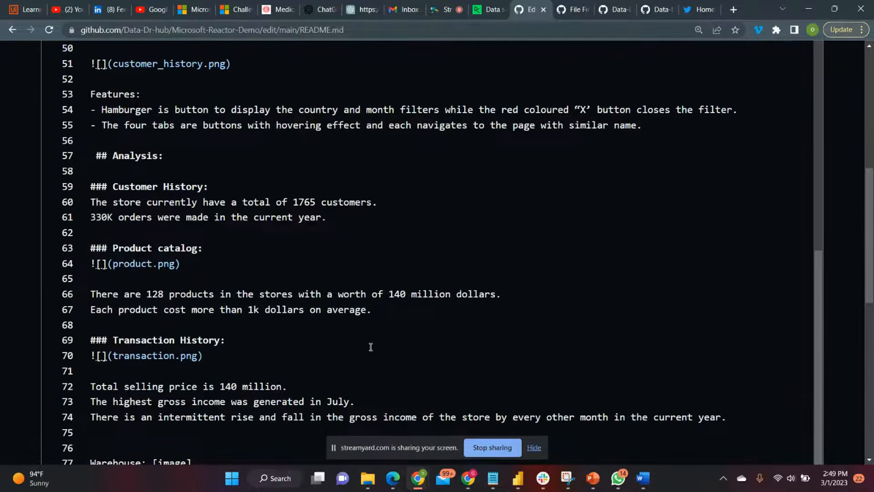
Replace the "[image]" placeholder after "Warehouse:" with "![](warehouse.png)" on the line below
{"action": "scroll", "coordinate": [370, 347], "scroll_direction": "down", "scroll_amount": 1}
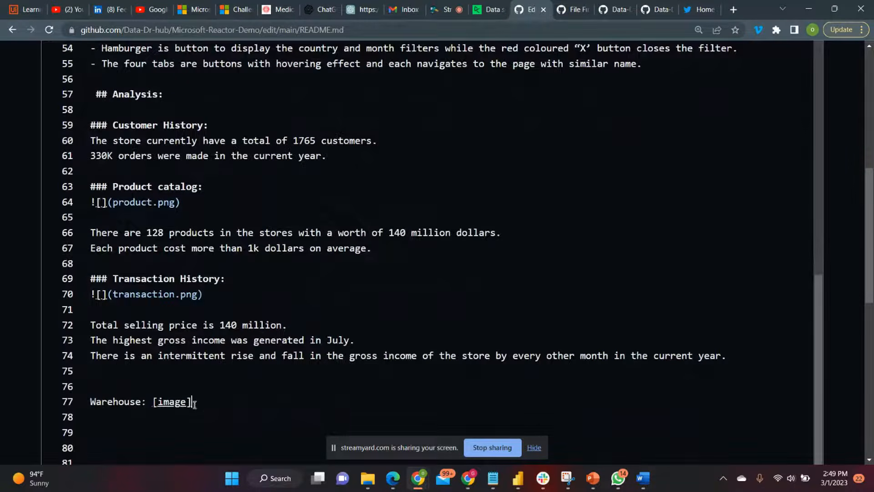
{"action": "key", "text": "BackSpace"}
{"action": "key", "text": "BackSpace"}
{"action": "key", "text": "BackSpace"}
{"action": "key", "text": "BackSpace"}
{"action": "key", "text": "BackSpace"}
{"action": "key", "text": "BackSpace"}
{"action": "key", "text": "BackSpace"}
{"action": "key", "text": "BackSpace"}
{"action": "type", "text": "![]()"}
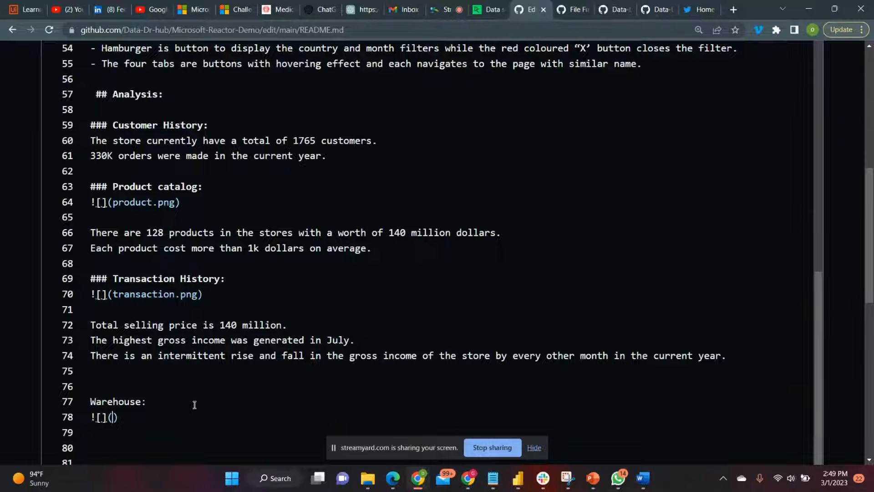
{"action": "type", "text": "warehouse"}
{"action": "type", "text": ","}
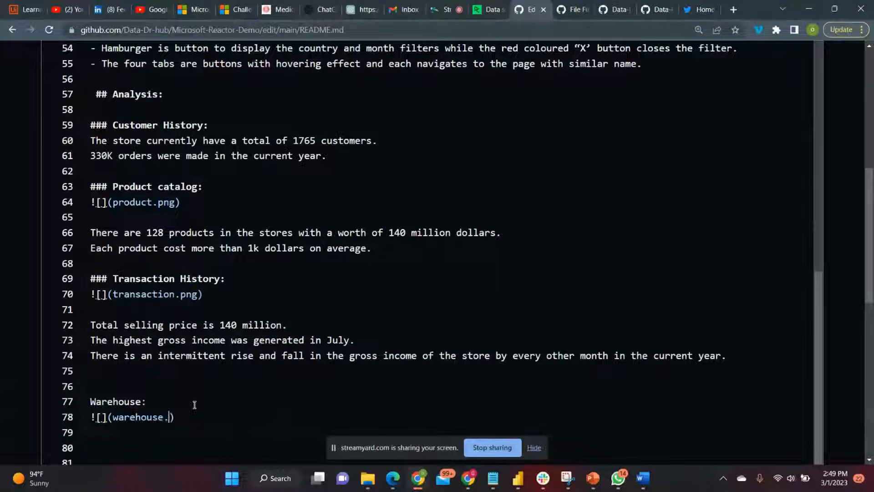
{"action": "type", "text": "png"}
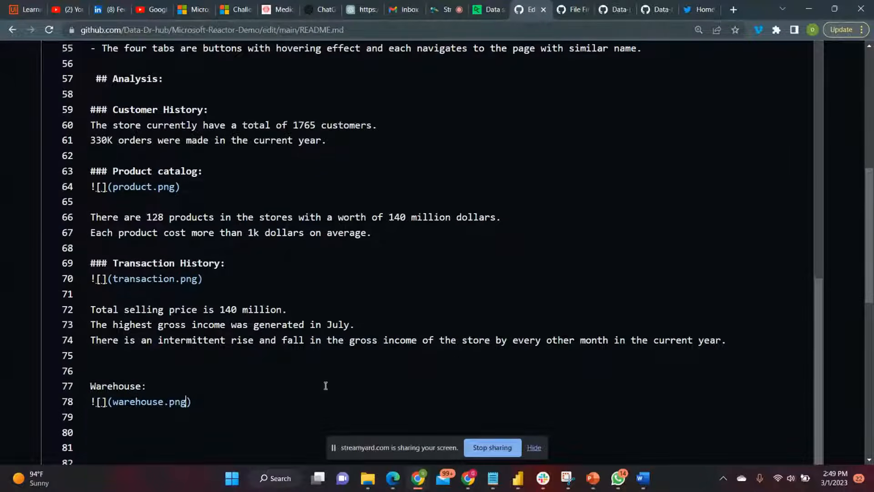
Place the cursor at line 80, copy the "Conclusion and Recommendations:" section from the Word document, and return to the GitHub editor in Chrome
{"action": "scroll", "coordinate": [292, 382], "scroll_direction": "down", "scroll_amount": 1}
{"action": "left_click", "coordinate": [235, 408]}
{"action": "mouse_move", "coordinate": [618, 477]}
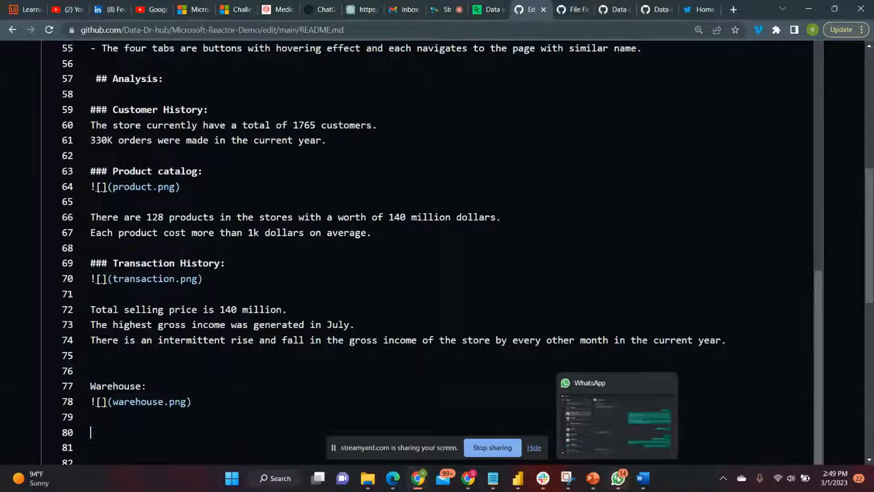
{"action": "left_click", "coordinate": [643, 478]}
{"action": "scroll", "coordinate": [527, 351], "scroll_direction": "down", "scroll_amount": 2}
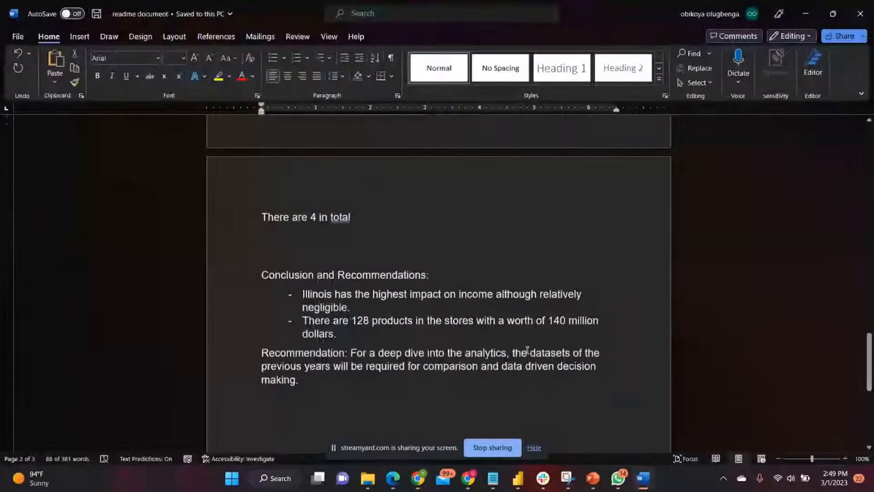
{"action": "scroll", "coordinate": [376, 260], "scroll_direction": "down", "scroll_amount": 2}
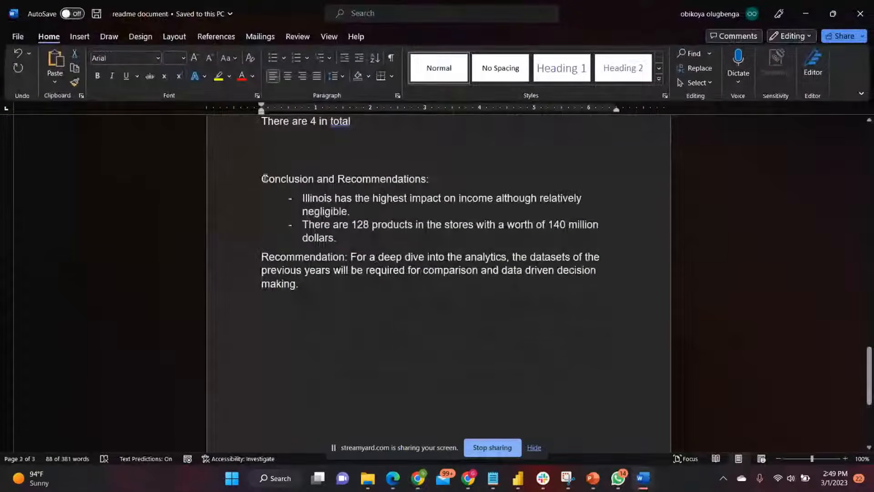
{"action": "left_click_drag", "start_coordinate": [262, 179], "coordinate": [352, 300]}
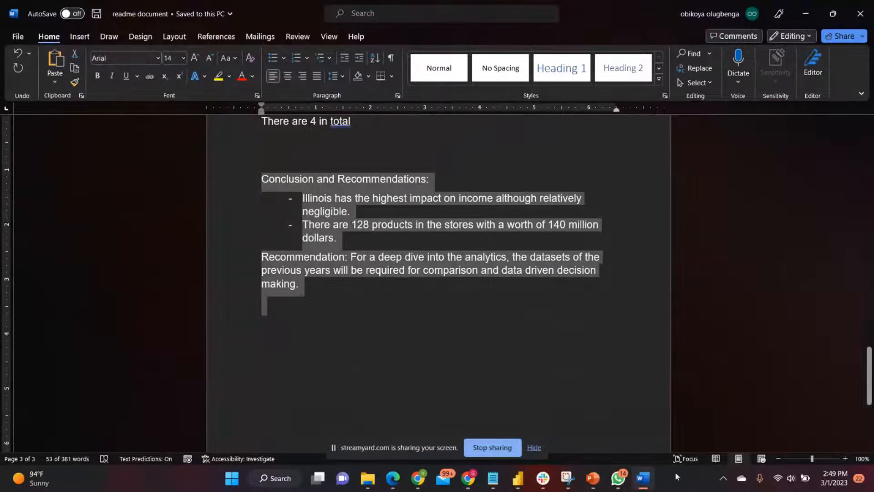
{"action": "key", "text": "alt+Tab"}
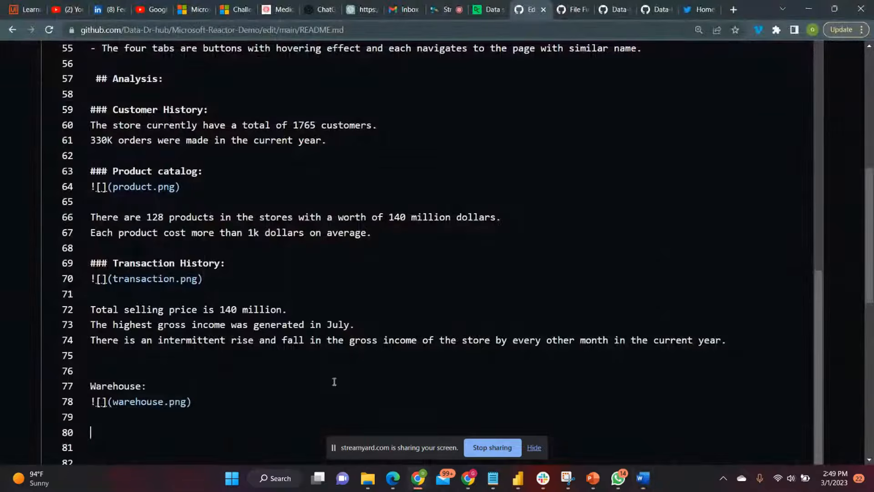
Paste the conclusion text at line 80, make "Conclusion and Recommendations:" a level-two heading with "##", and insert a blank line beneath it
{"action": "type", "text": "Conclusion and Recommendations: - Illinois has the highest impact on income although relatively negligible. - There are 128 products in the stores with a worth of 140 million dollars. Recommendation: For a deep dive into the analytics, the datasets of the previous years will be required for comparison and data driven decision making."}
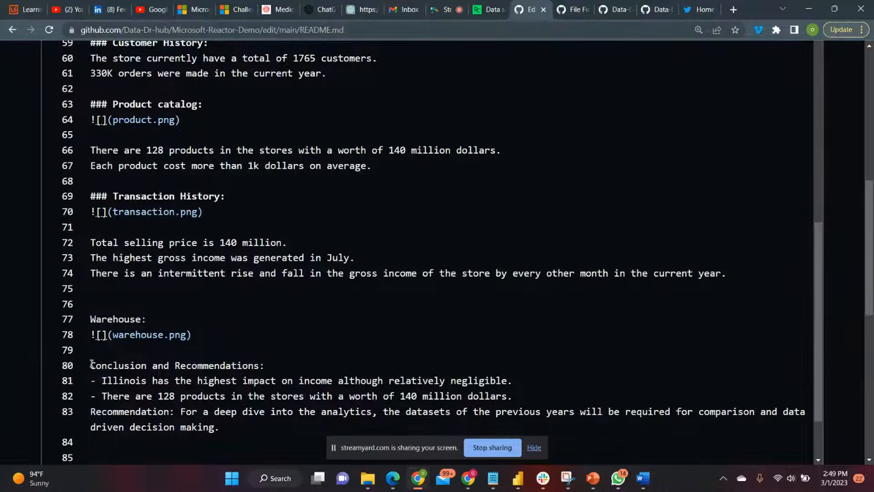
{"action": "type", "text": "##"}
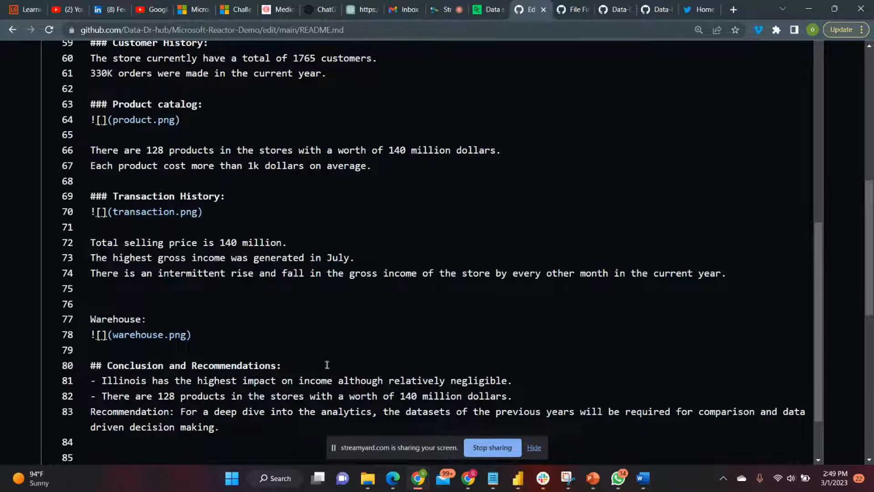
{"action": "key", "text": "Return"}
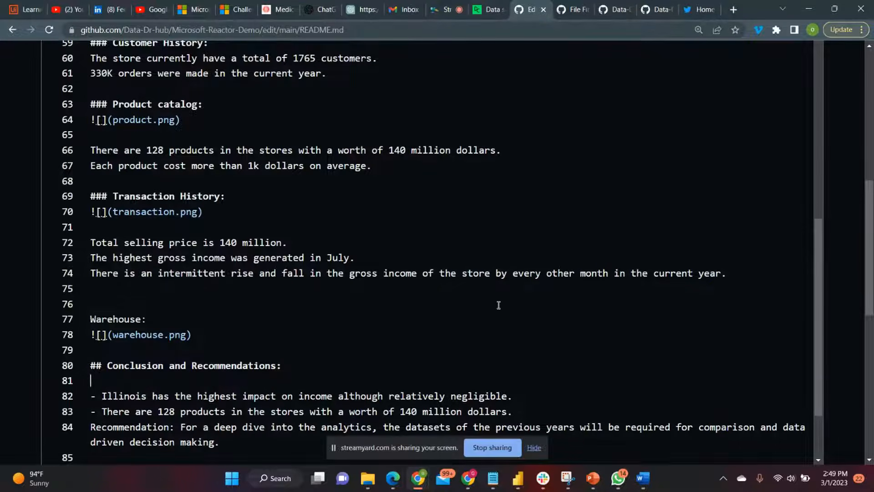
Put a blank line before "Recommendation:", prefix it with "#", and move the sentence after the colon onto its own line
{"action": "scroll", "coordinate": [499, 305], "scroll_direction": "down", "scroll_amount": 2}
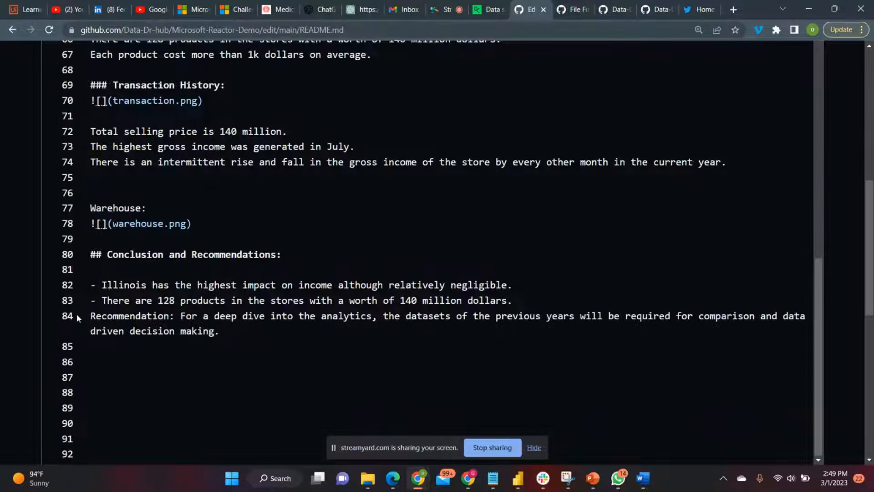
{"action": "left_click", "coordinate": [90, 315]}
{"action": "key", "text": "Return"}
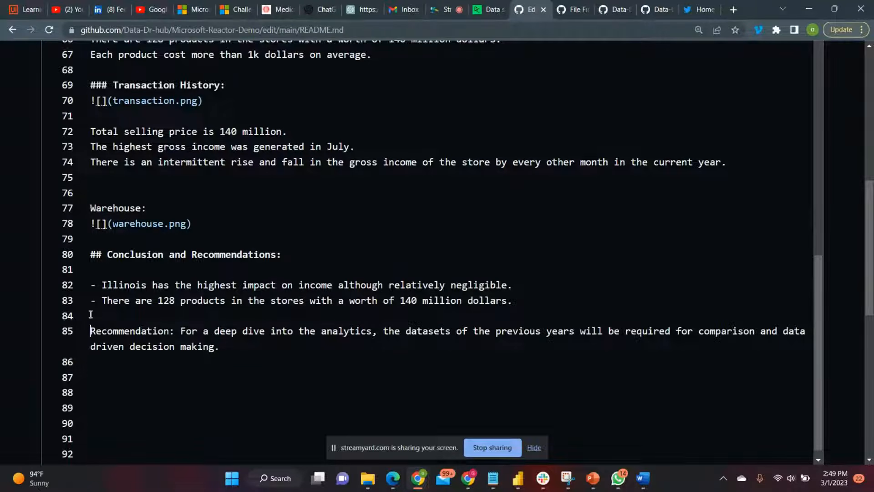
{"action": "type", "text": "#"}
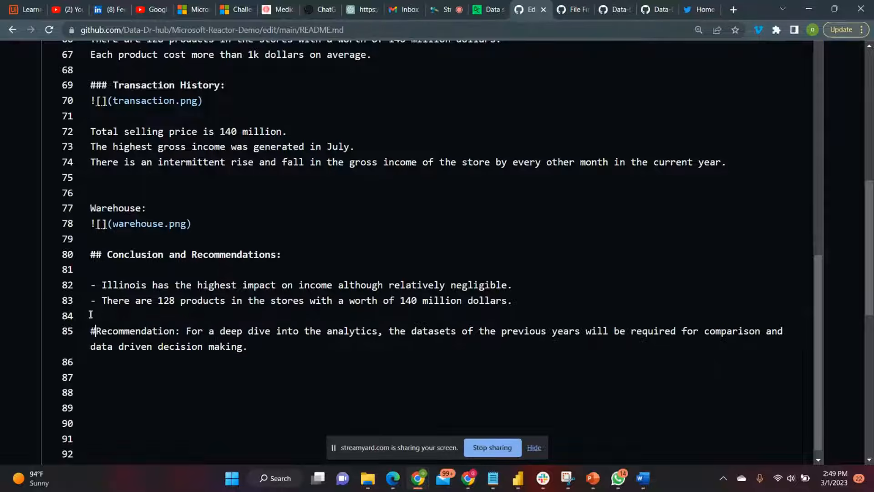
{"action": "key", "text": "Right"}
{"action": "key", "text": "Right"}
{"action": "key", "text": "Right"}
{"action": "key", "text": "Right"}
{"action": "key", "text": "Right"}
{"action": "key", "text": "Right"}
{"action": "key", "text": "Right"}
{"action": "key", "text": "Right"}
{"action": "key", "text": "Return"}
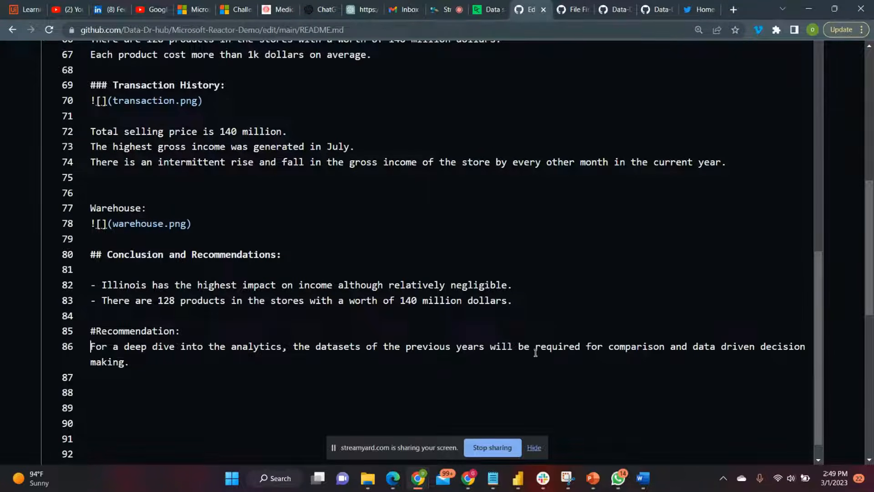
Add the smile emoji at the end of line 83, after "140 million dollars." in the conclusion list
{"action": "scroll", "coordinate": [462, 328], "scroll_direction": "up", "scroll_amount": 3}
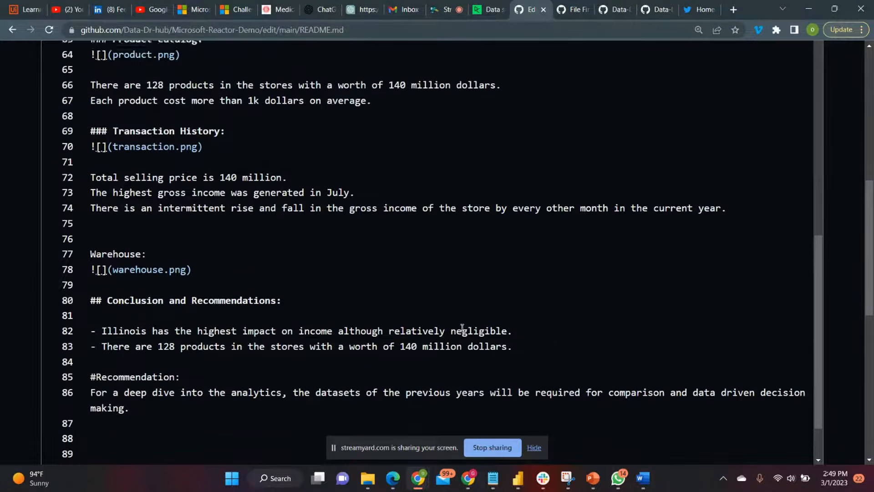
{"action": "scroll", "coordinate": [463, 328], "scroll_direction": "down", "scroll_amount": 4}
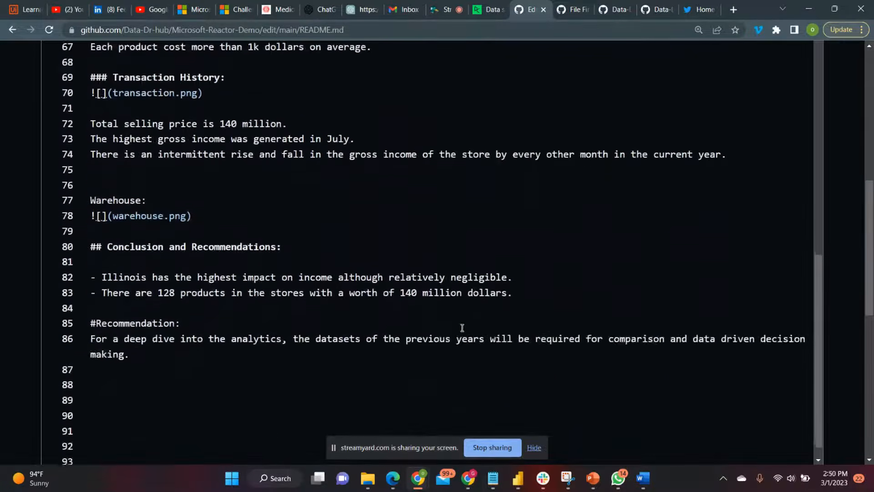
{"action": "scroll", "coordinate": [462, 328], "scroll_direction": "up", "scroll_amount": 2}
{"action": "scroll", "coordinate": [463, 328], "scroll_direction": "down", "scroll_amount": 2}
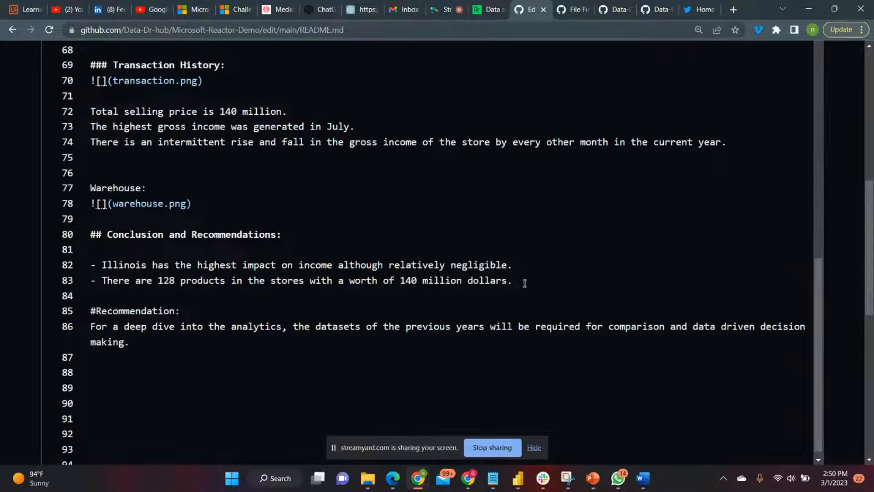
{"action": "type", "text": ":s,"}
{"action": "key", "text": "BackSpace"}
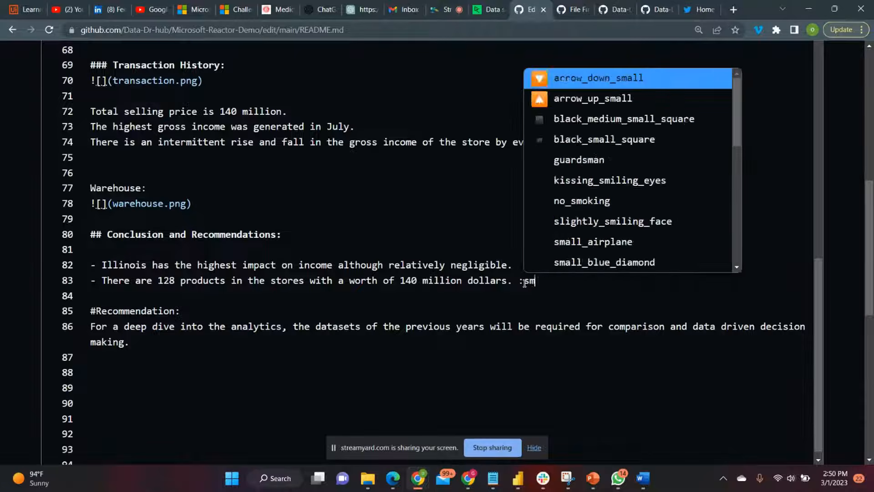
{"action": "type", "text": "mile"}
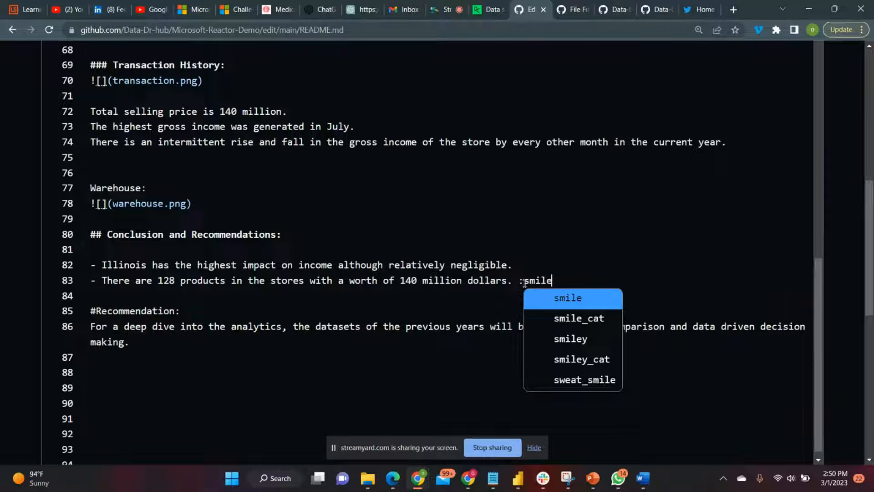
{"action": "key", "text": "Return"}
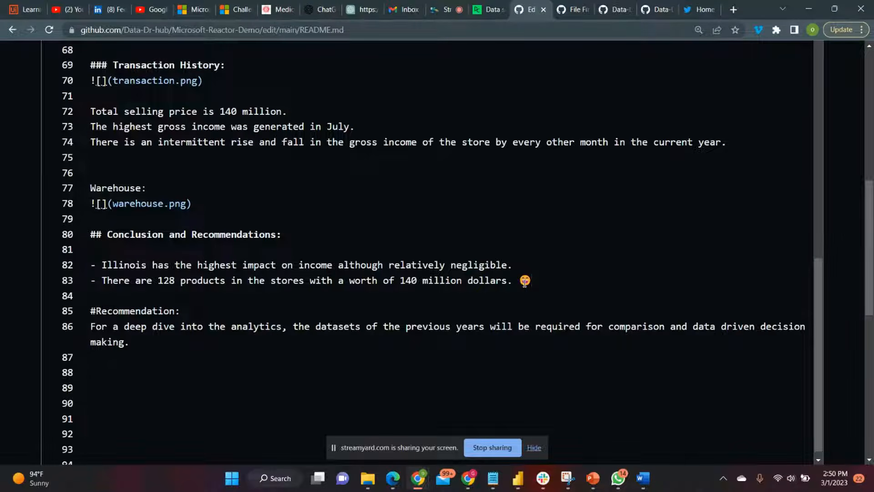
Add the nerd_face emoji at the end of line 67, after "Each product cost more than 1k dollars on average."
{"action": "scroll", "coordinate": [434, 354], "scroll_direction": "up", "scroll_amount": 3}
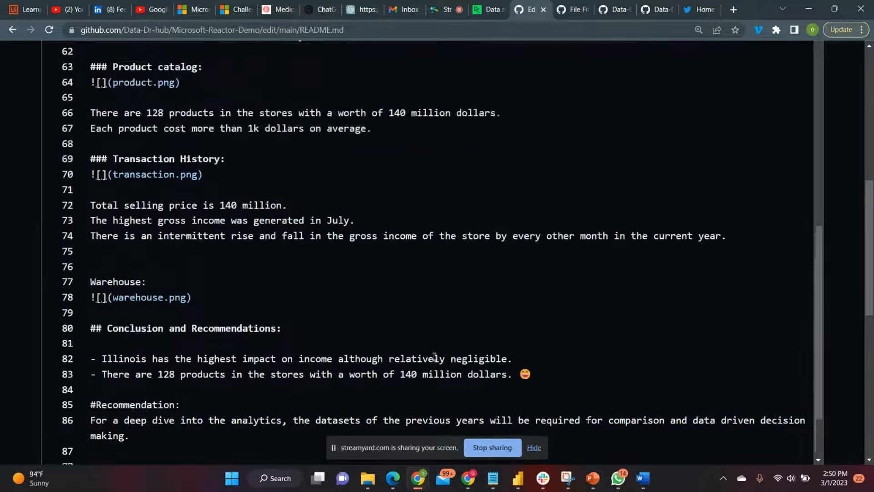
{"action": "scroll", "coordinate": [435, 356], "scroll_direction": "down", "scroll_amount": 3}
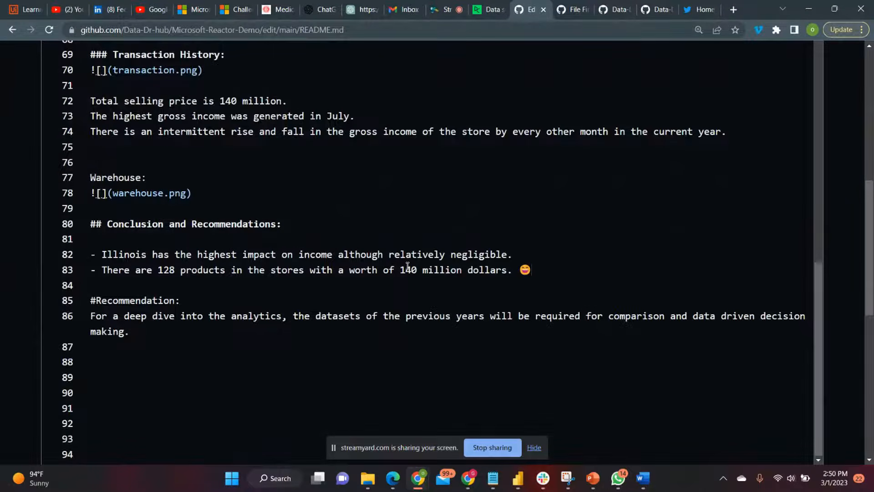
{"action": "scroll", "coordinate": [299, 297], "scroll_direction": "up", "scroll_amount": 3}
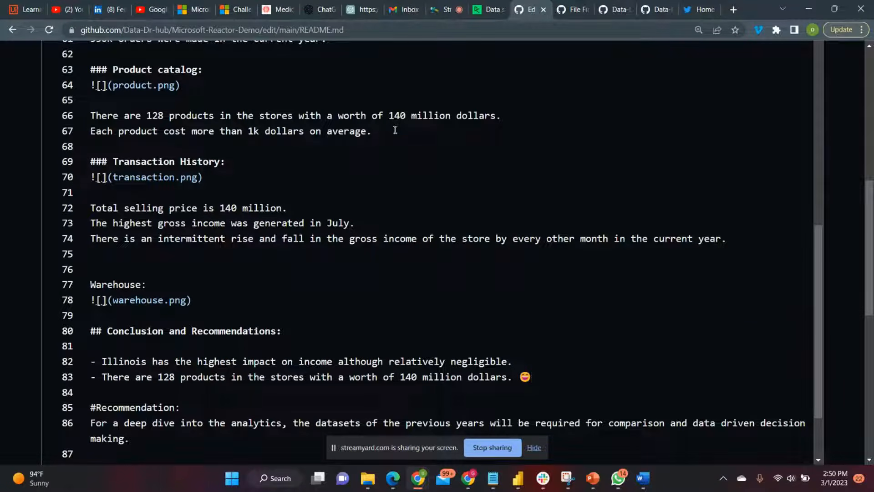
{"action": "type", "text": ":ner"}
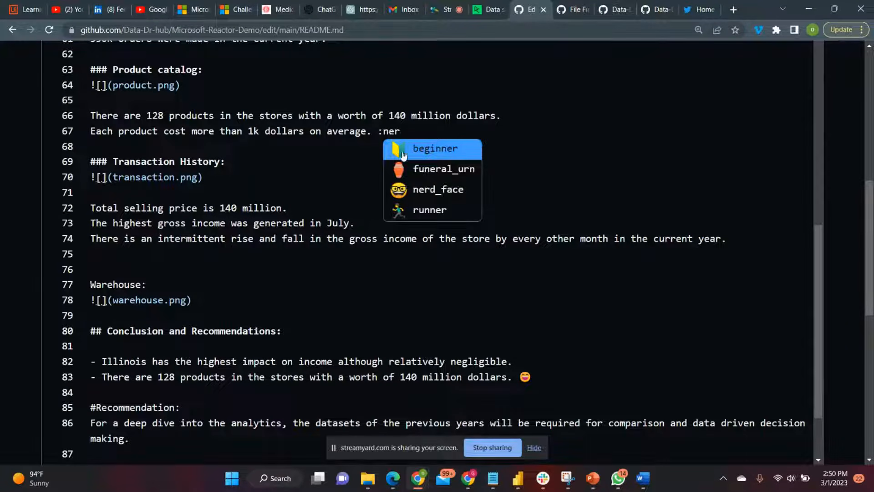
{"action": "left_click", "coordinate": [438, 188]}
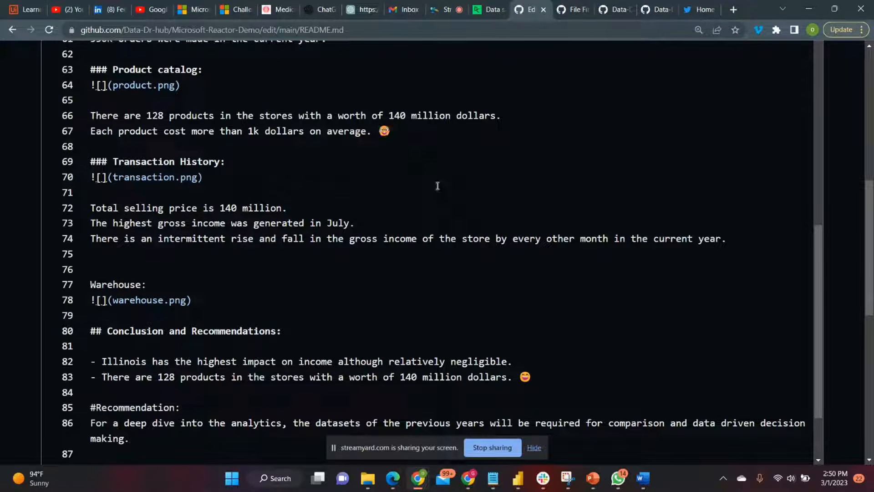
Preview the README and examine the rendered title, intro image, Introduction and disclaimer
{"action": "scroll", "coordinate": [438, 186], "scroll_direction": "up", "scroll_amount": 15}
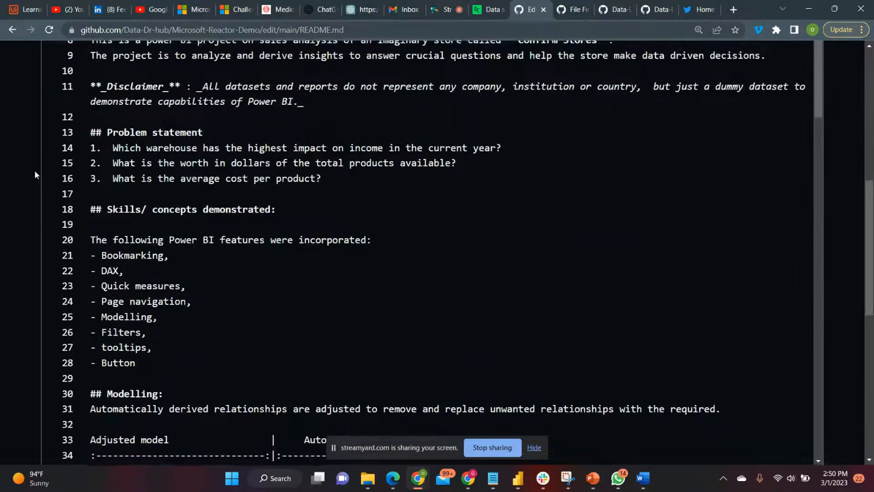
{"action": "scroll", "coordinate": [35, 171], "scroll_direction": "up", "scroll_amount": 9}
{"action": "scroll", "coordinate": [34, 170], "scroll_direction": "down", "scroll_amount": 1}
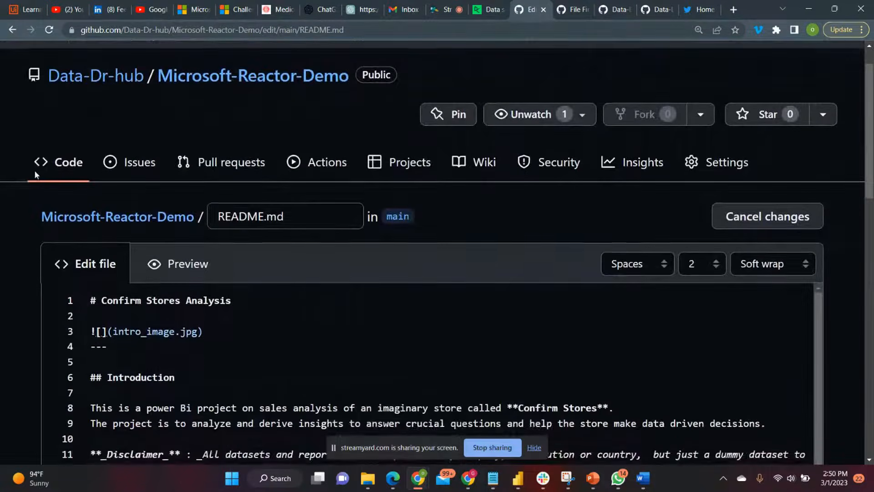
{"action": "left_click", "coordinate": [185, 272]}
{"action": "scroll", "coordinate": [9, 190], "scroll_direction": "down", "scroll_amount": 20}
{"action": "scroll", "coordinate": [9, 191], "scroll_direction": "up", "scroll_amount": 20}
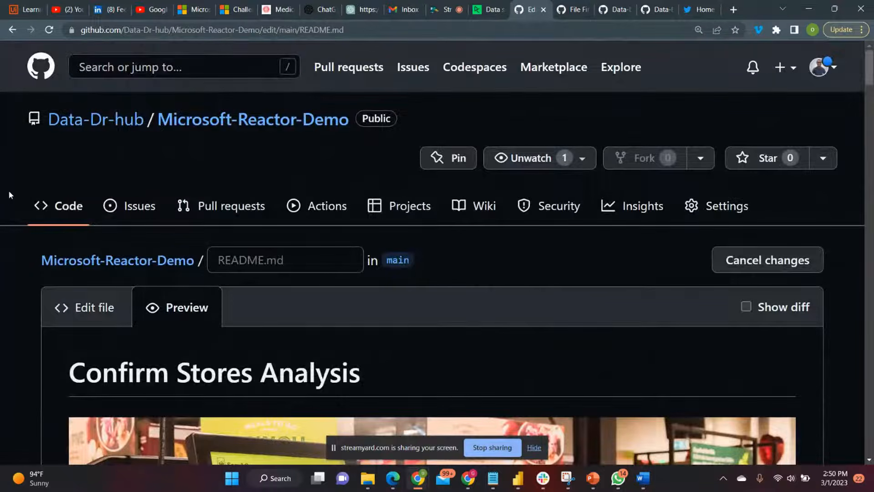
{"action": "scroll", "coordinate": [9, 191], "scroll_direction": "down", "scroll_amount": 5}
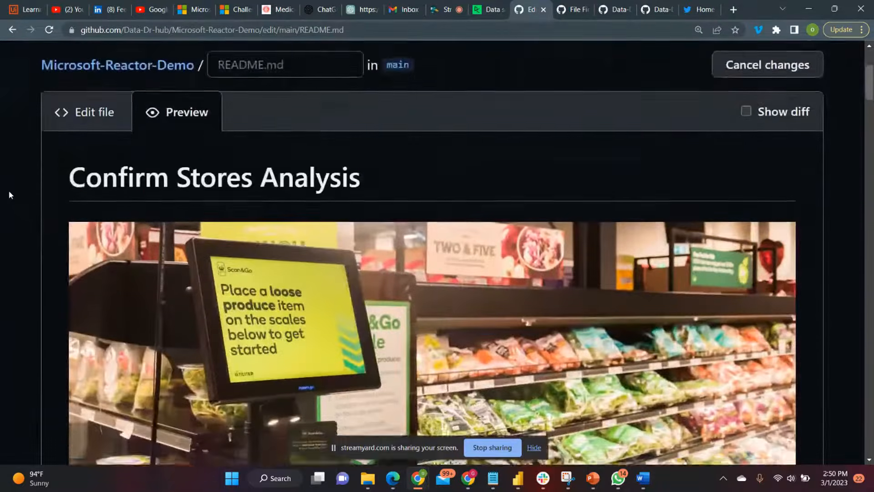
{"action": "scroll", "coordinate": [9, 194], "scroll_direction": "down", "scroll_amount": 5}
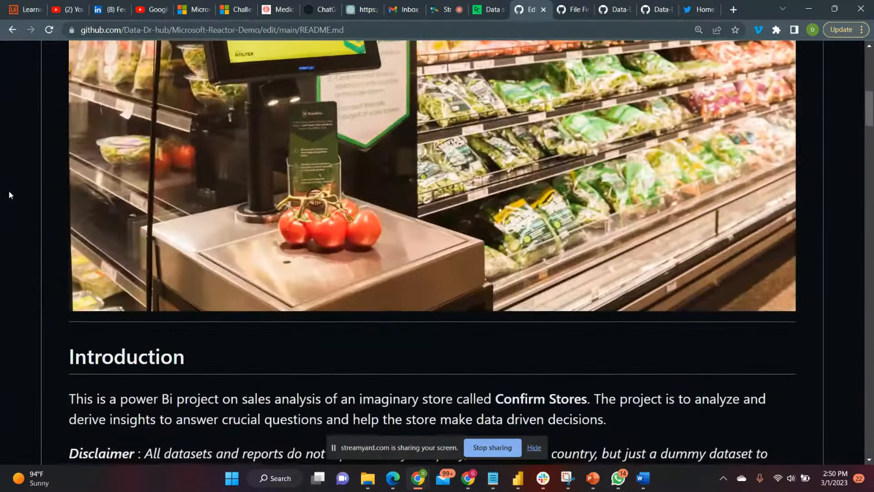
{"action": "scroll", "coordinate": [9, 195], "scroll_direction": "up", "scroll_amount": 5}
{"action": "scroll", "coordinate": [9, 195], "scroll_direction": "down", "scroll_amount": 10}
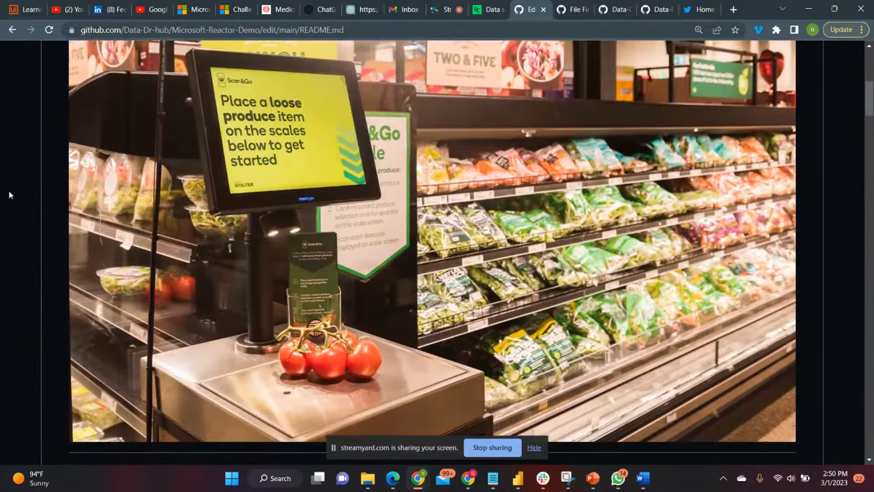
{"action": "scroll", "coordinate": [9, 190], "scroll_direction": "down", "scroll_amount": 3}
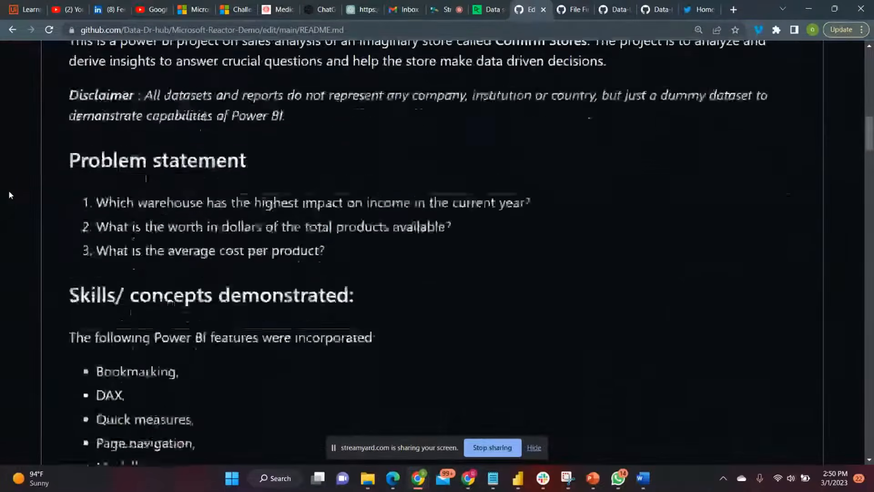
{"action": "scroll", "coordinate": [9, 190], "scroll_direction": "up", "scroll_amount": 1}
{"action": "scroll", "coordinate": [93, 178], "scroll_direction": "up", "scroll_amount": 2}
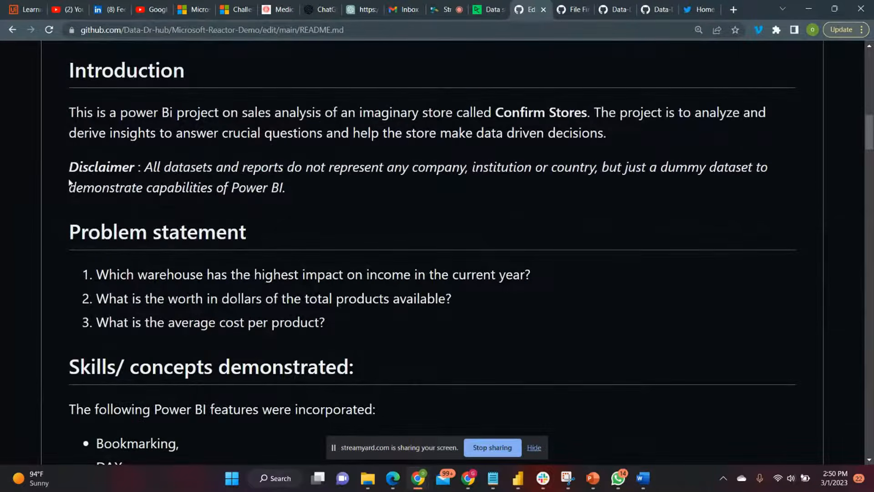
Examine the rendered Problem statement, Skills list, Modelling table with both model images, and Visualization section in the preview
{"action": "scroll", "coordinate": [87, 177], "scroll_direction": "down", "scroll_amount": 3}
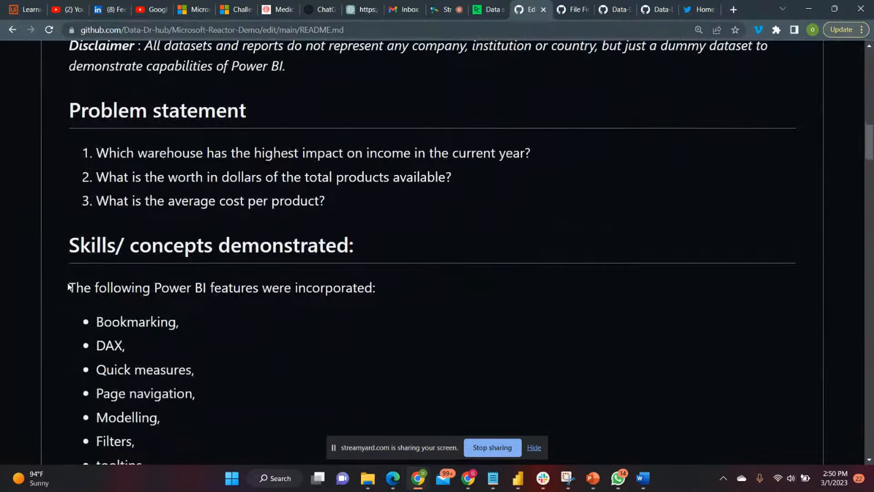
{"action": "scroll", "coordinate": [69, 285], "scroll_direction": "down", "scroll_amount": 3}
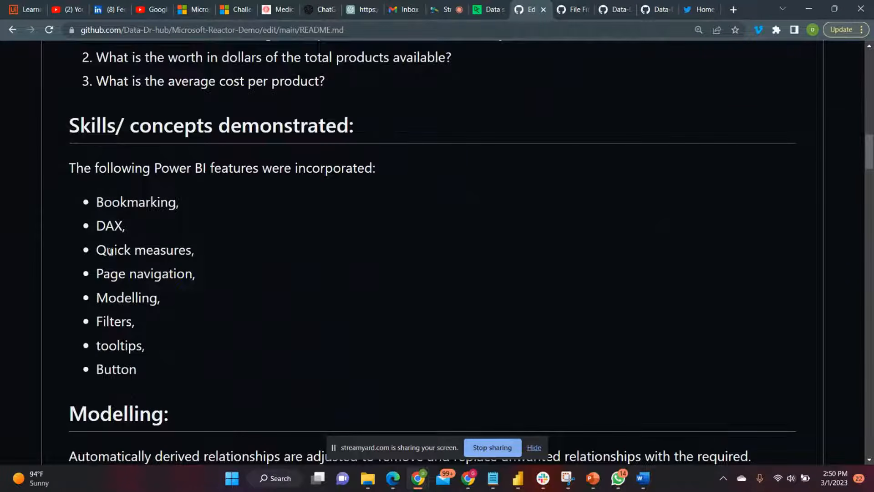
{"action": "scroll", "coordinate": [30, 315], "scroll_direction": "down", "scroll_amount": 6}
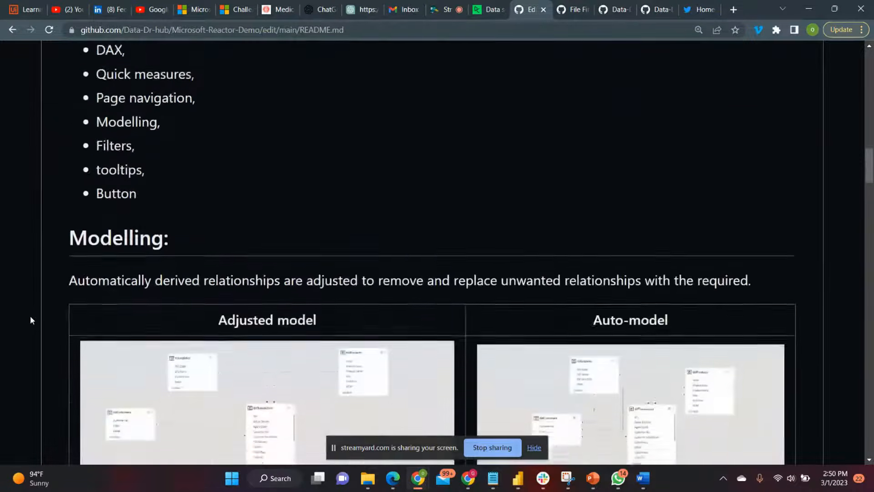
{"action": "scroll", "coordinate": [40, 344], "scroll_direction": "down", "scroll_amount": 1}
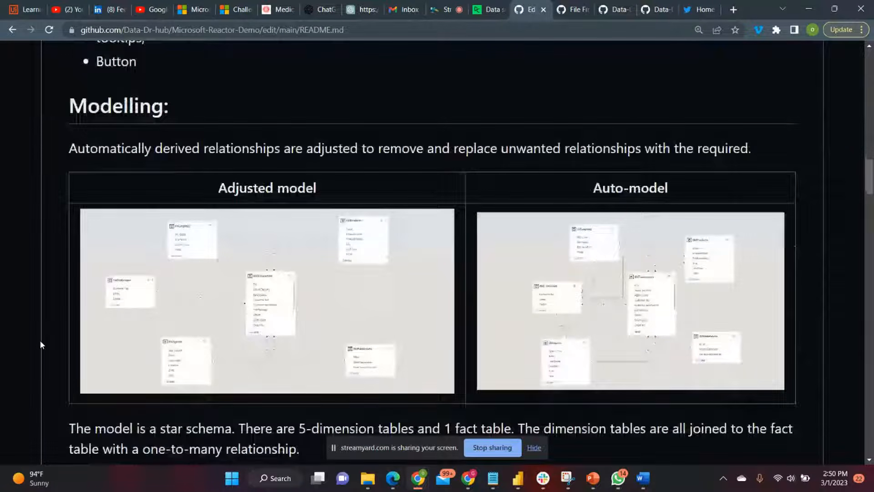
{"action": "scroll", "coordinate": [40, 339], "scroll_direction": "down", "scroll_amount": 1}
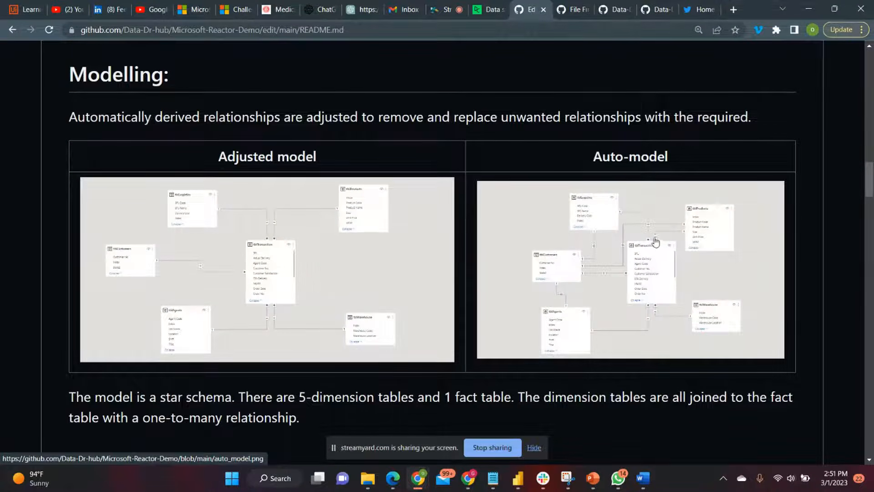
{"action": "scroll", "coordinate": [18, 318], "scroll_direction": "down", "scroll_amount": 5}
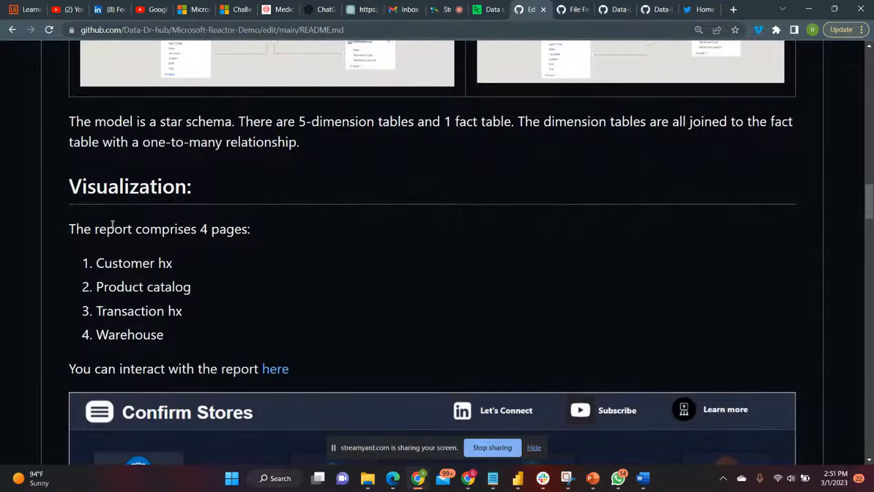
{"action": "scroll", "coordinate": [113, 225], "scroll_direction": "up", "scroll_amount": 2}
{"action": "scroll", "coordinate": [112, 224], "scroll_direction": "up", "scroll_amount": 2}
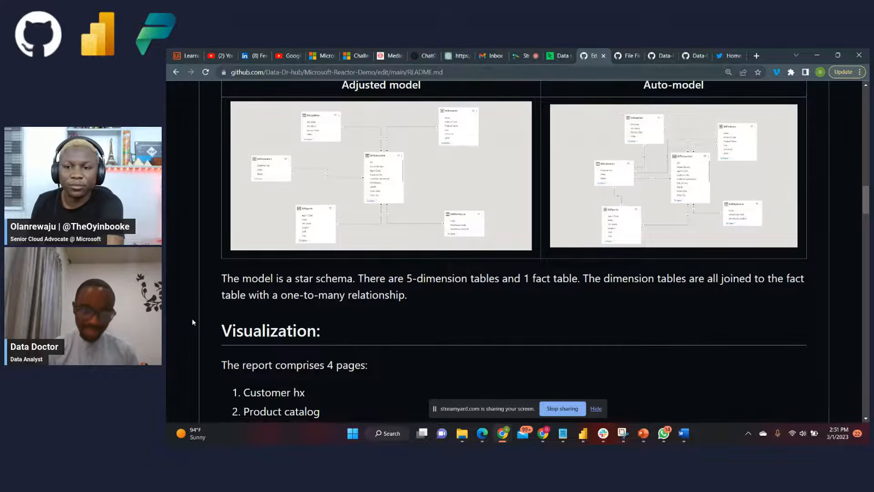
{"action": "scroll", "coordinate": [192, 322], "scroll_direction": "down", "scroll_amount": 4}
{"action": "scroll", "coordinate": [192, 318], "scroll_direction": "down", "scroll_amount": 1}
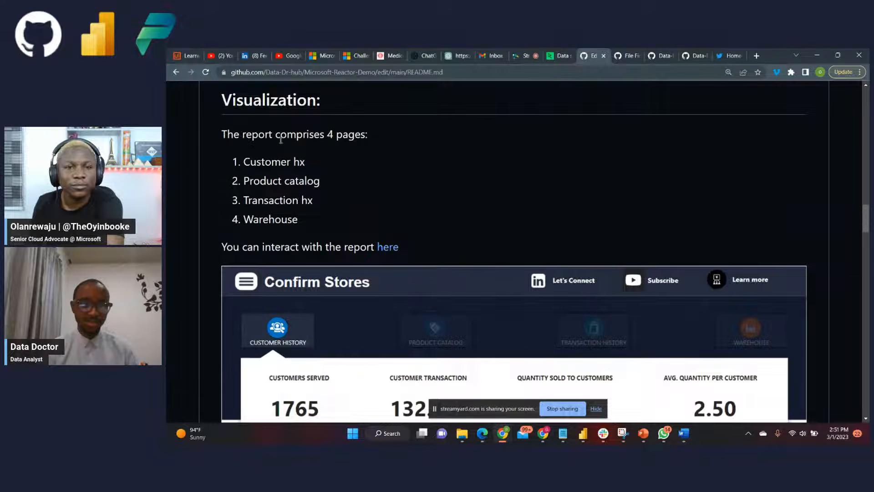
{"action": "scroll", "coordinate": [206, 276], "scroll_direction": "down", "scroll_amount": 3}
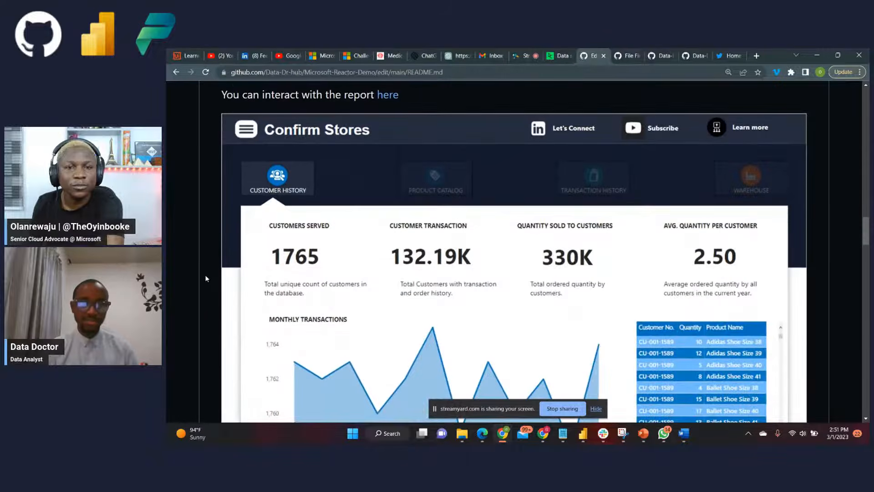
Open the "here" link to the interactive report in a new tab while continuing through the Customer History image in the preview
{"action": "right_click", "coordinate": [391, 94]}
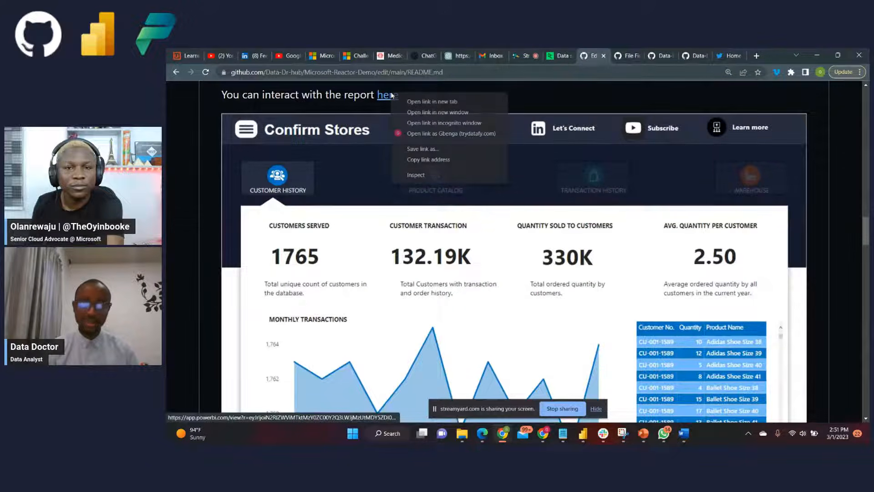
{"action": "left_click", "coordinate": [423, 102]}
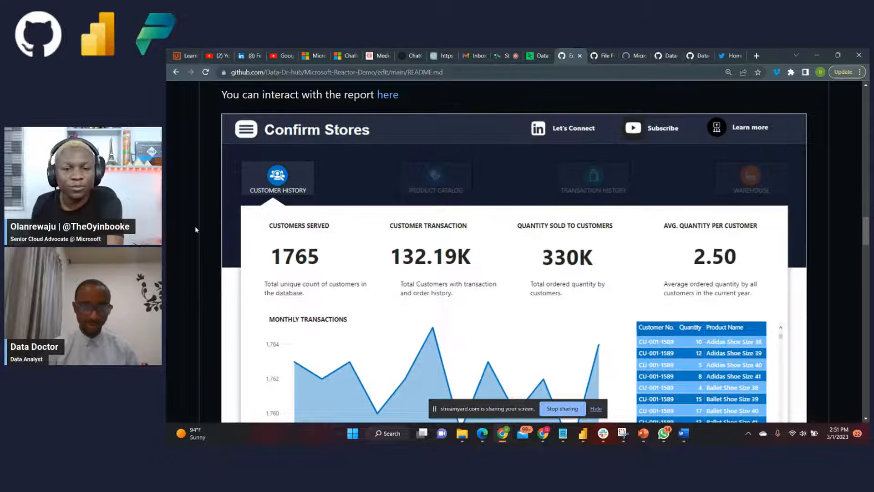
{"action": "scroll", "coordinate": [202, 213], "scroll_direction": "down", "scroll_amount": 5}
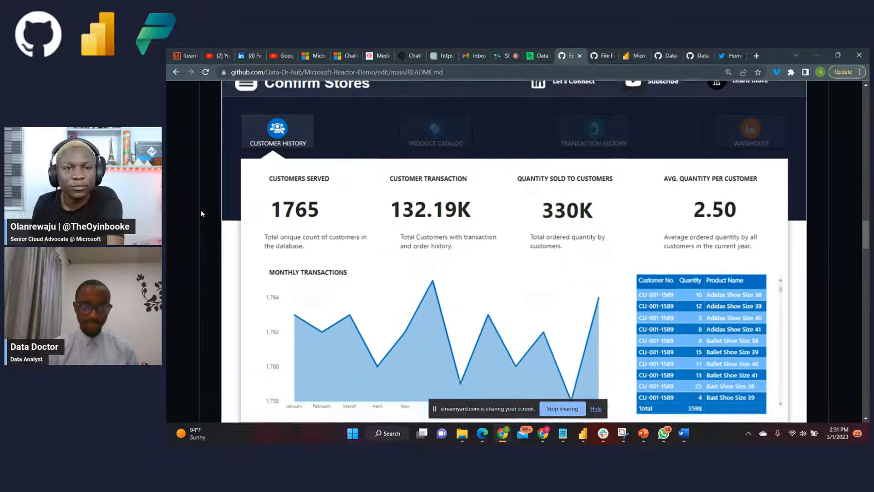
Examine the rendered Customer History text and the Product catalog image and analysis, including its emoji, in the README preview
{"action": "scroll", "coordinate": [202, 214], "scroll_direction": "up", "scroll_amount": 5}
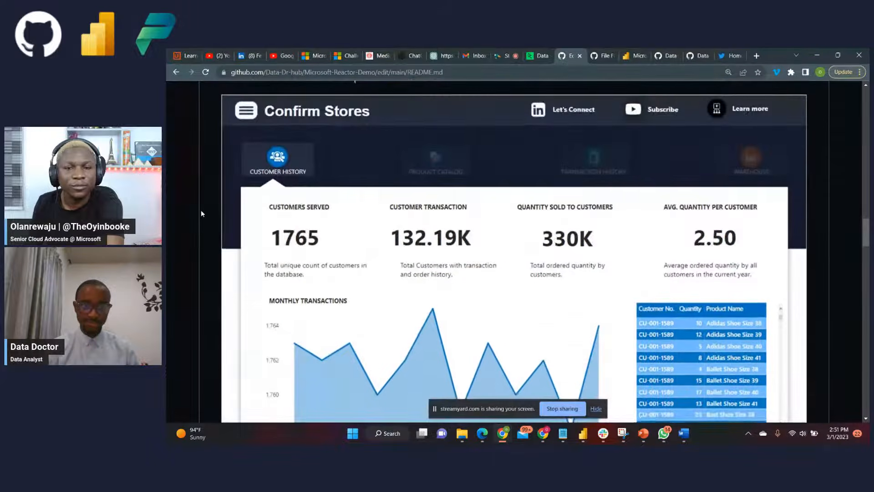
{"action": "scroll", "coordinate": [202, 213], "scroll_direction": "down", "scroll_amount": 10}
{"action": "scroll", "coordinate": [202, 213], "scroll_direction": "down", "scroll_amount": 3}
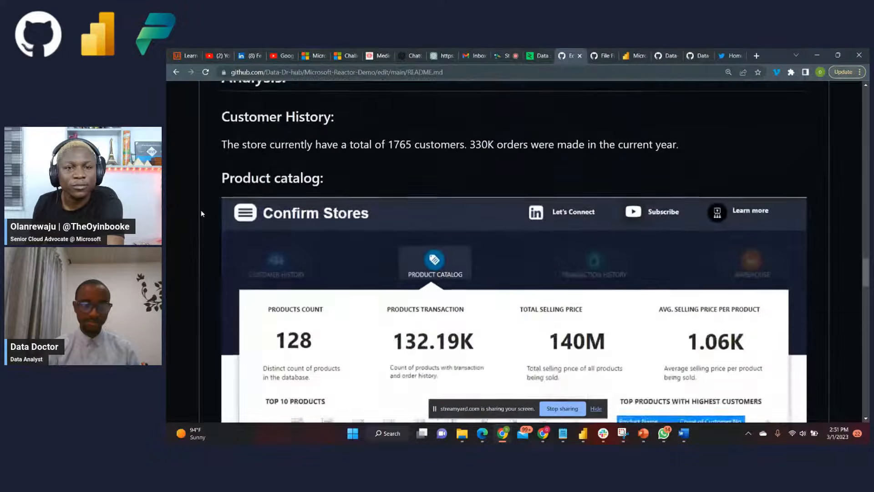
{"action": "scroll", "coordinate": [202, 213], "scroll_direction": "down", "scroll_amount": 2}
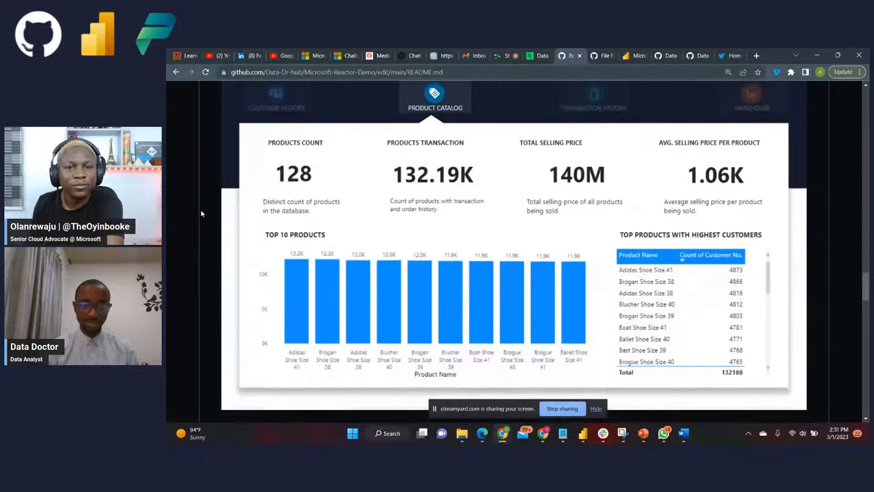
{"action": "scroll", "coordinate": [202, 213], "scroll_direction": "down", "scroll_amount": 6}
{"action": "scroll", "coordinate": [201, 209], "scroll_direction": "down", "scroll_amount": 3}
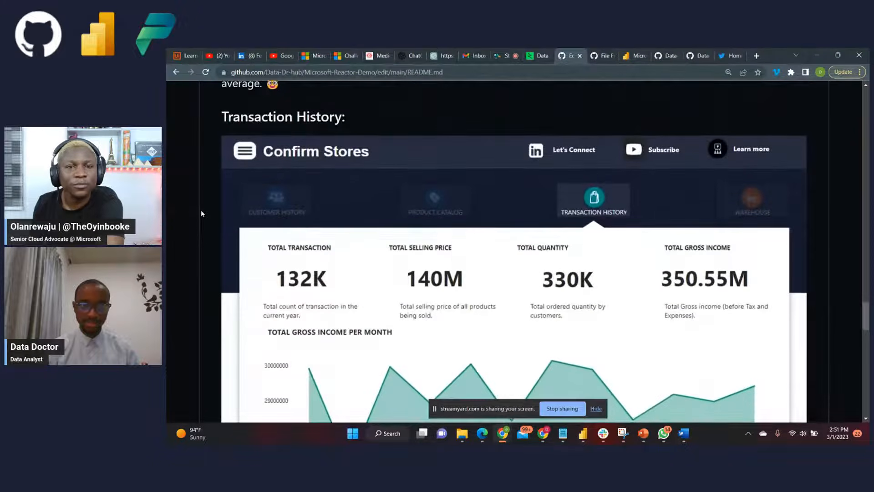
{"action": "scroll", "coordinate": [273, 150], "scroll_direction": "up", "scroll_amount": 2}
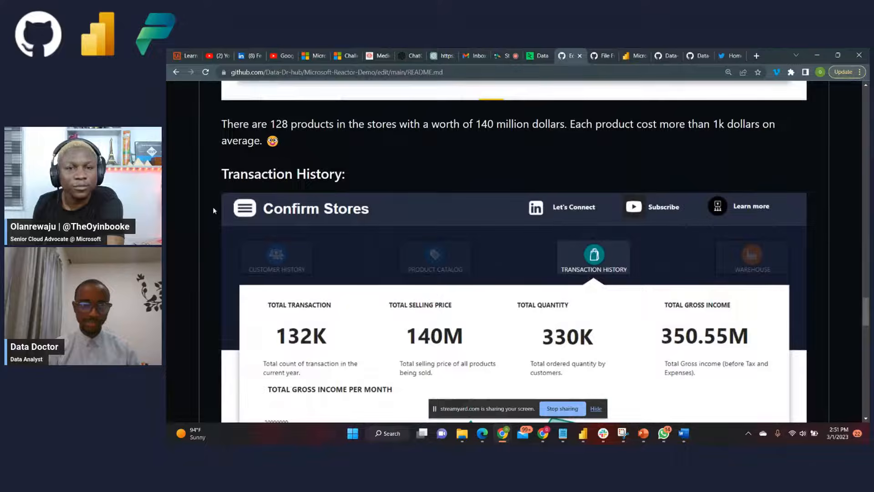
Examine the rendered Transaction History analysis, the Warehouse heading and image, and the Conclusion and Recommendations section in the preview
{"action": "scroll", "coordinate": [208, 246], "scroll_direction": "down", "scroll_amount": 9}
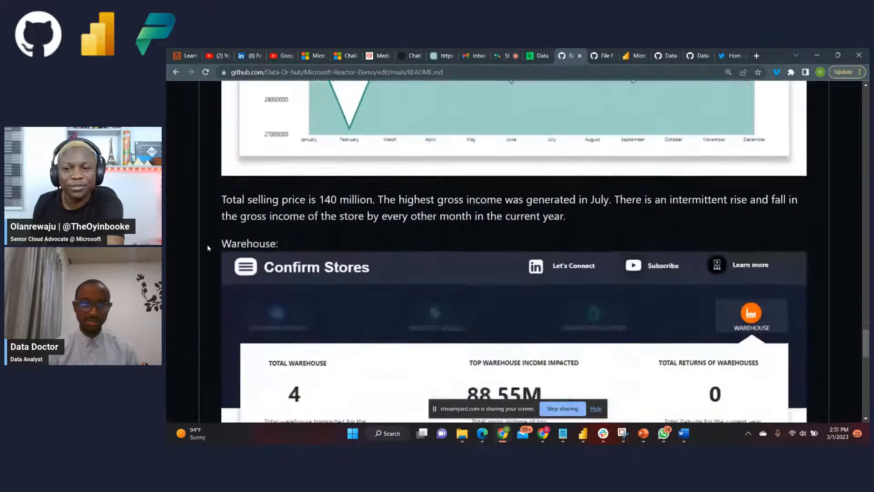
{"action": "scroll", "coordinate": [208, 248], "scroll_direction": "down", "scroll_amount": 3}
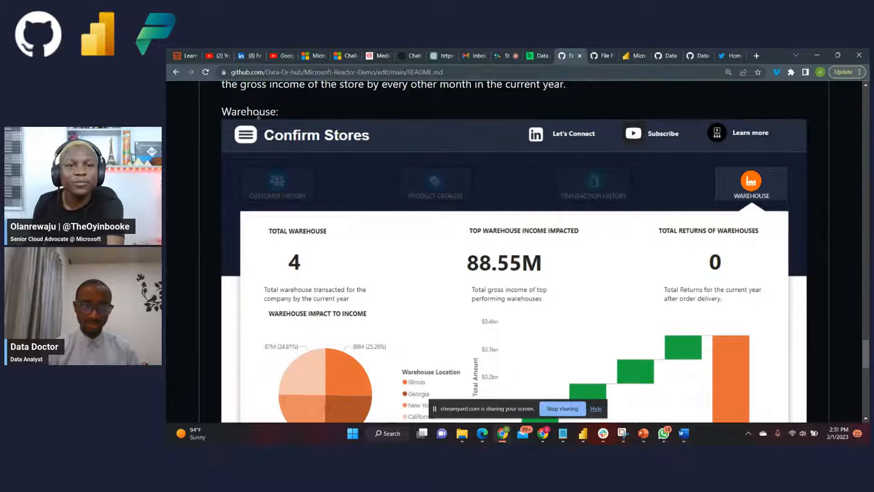
{"action": "scroll", "coordinate": [175, 228], "scroll_direction": "down", "scroll_amount": 4}
{"action": "scroll", "coordinate": [175, 264], "scroll_direction": "up", "scroll_amount": 3}
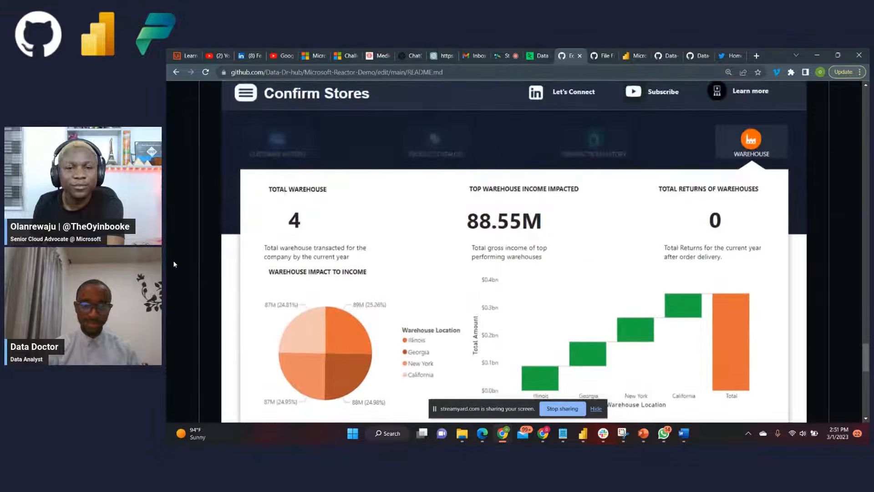
{"action": "scroll", "coordinate": [175, 264], "scroll_direction": "down", "scroll_amount": 6}
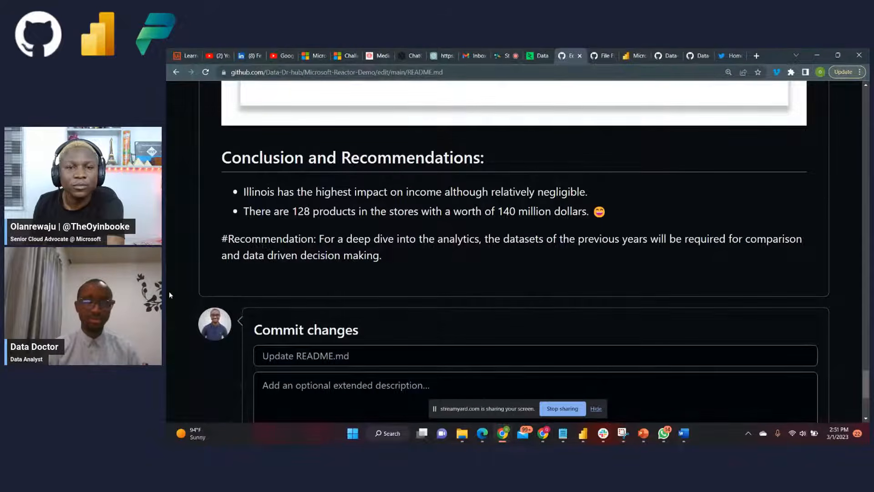
Commit the README.md changes directly to the main branch and look over the published Confirm Stores Analysis page
{"action": "scroll", "coordinate": [169, 290], "scroll_direction": "down", "scroll_amount": 4}
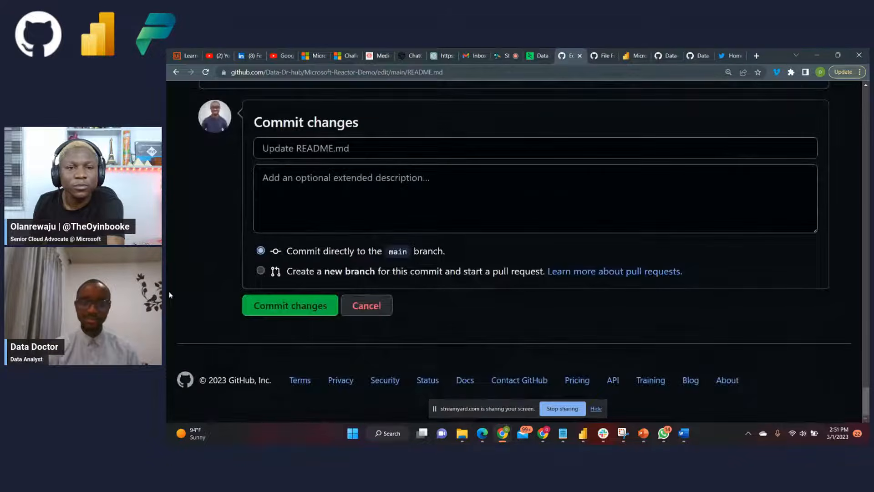
{"action": "left_click", "coordinate": [311, 310]}
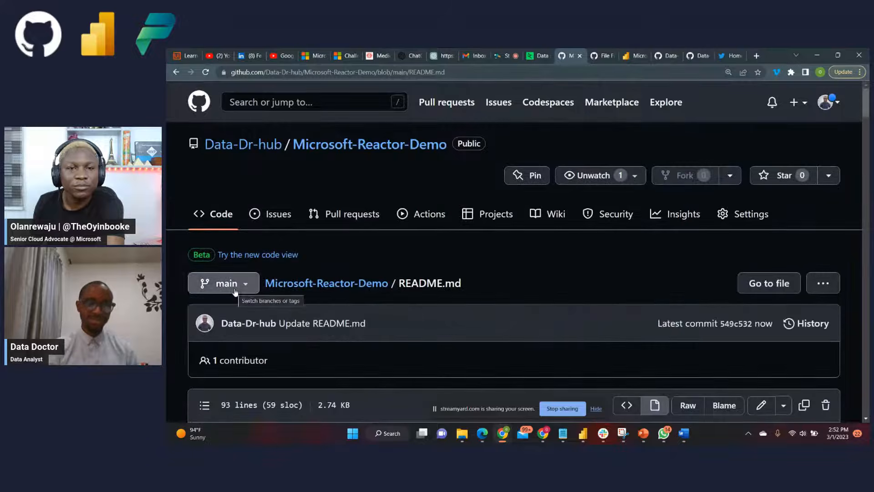
{"action": "scroll", "coordinate": [166, 300], "scroll_direction": "down", "scroll_amount": 10}
{"action": "scroll", "coordinate": [167, 300], "scroll_direction": "down", "scroll_amount": 10}
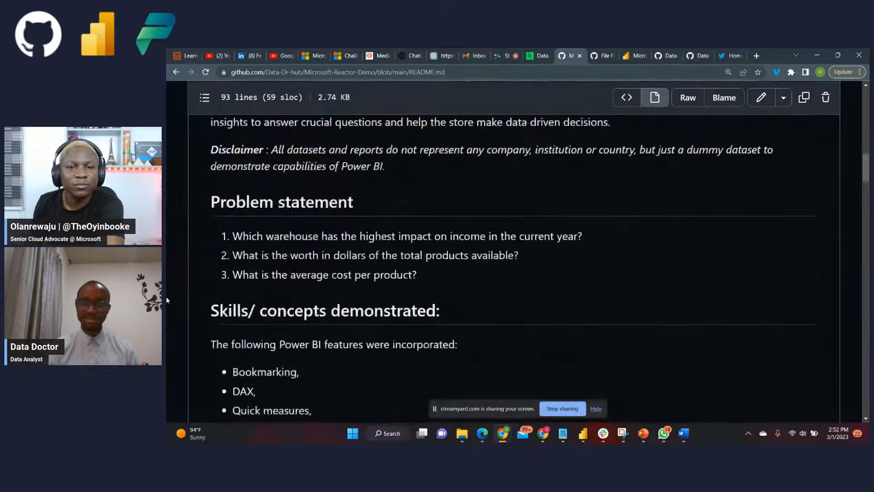
{"action": "scroll", "coordinate": [167, 300], "scroll_direction": "up", "scroll_amount": 12}
{"action": "scroll", "coordinate": [166, 300], "scroll_direction": "up", "scroll_amount": 3}
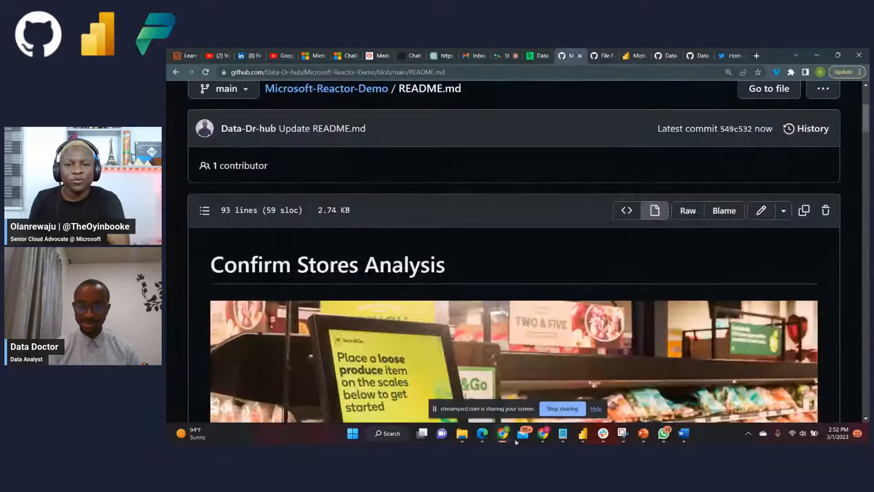
{"action": "mouse_move", "coordinate": [648, 438]}
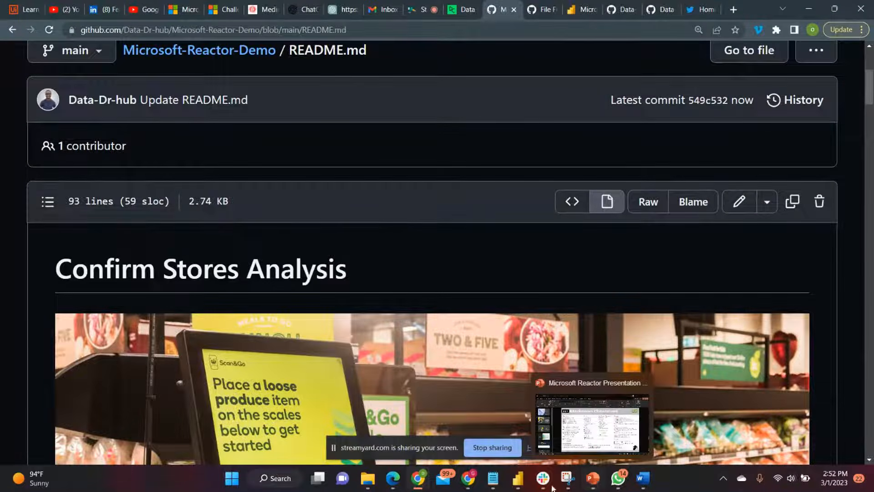
{"action": "mouse_move", "coordinate": [567, 479]}
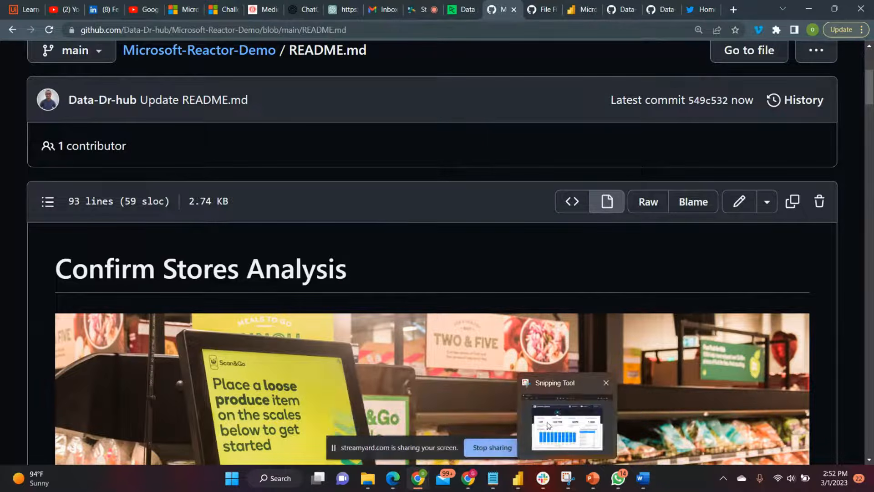
{"action": "left_click", "coordinate": [489, 446]}
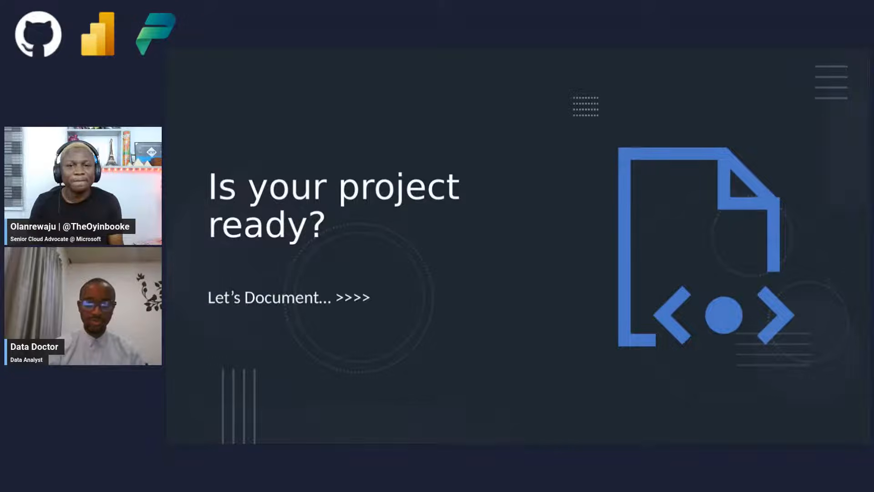
{"action": "key", "text": "Right"}
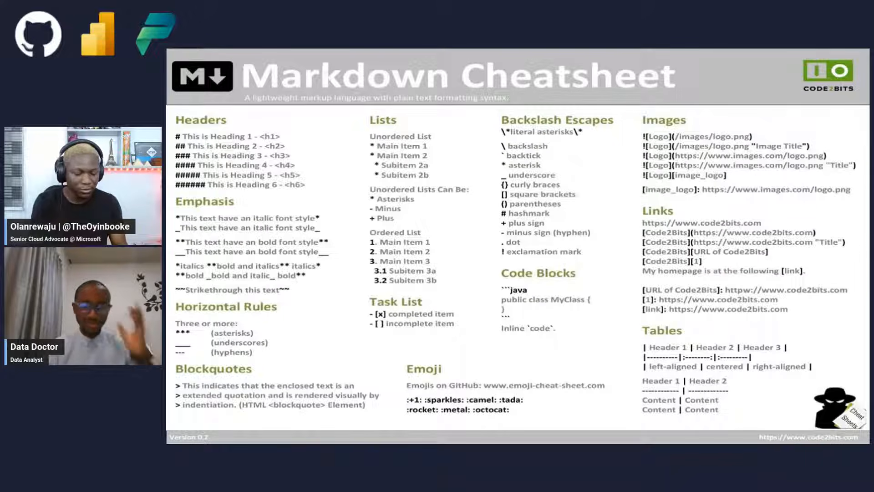
{"action": "key", "text": "Right"}
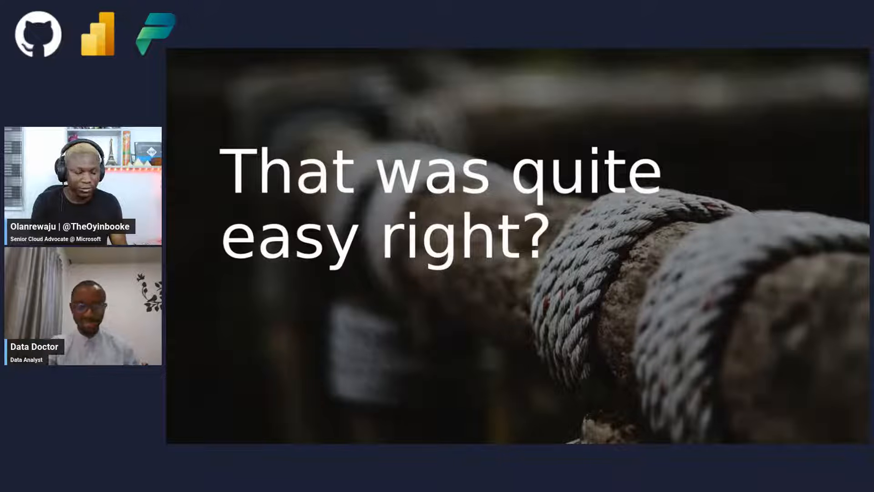
{"action": "key", "text": "Right"}
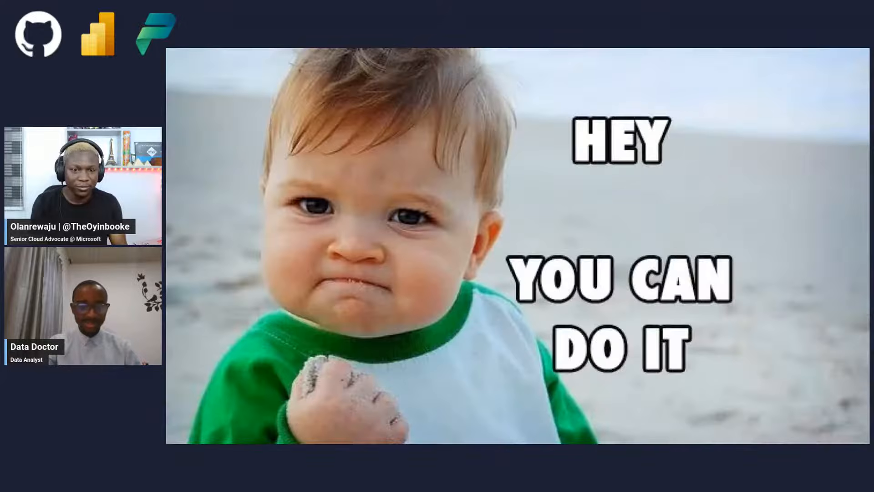